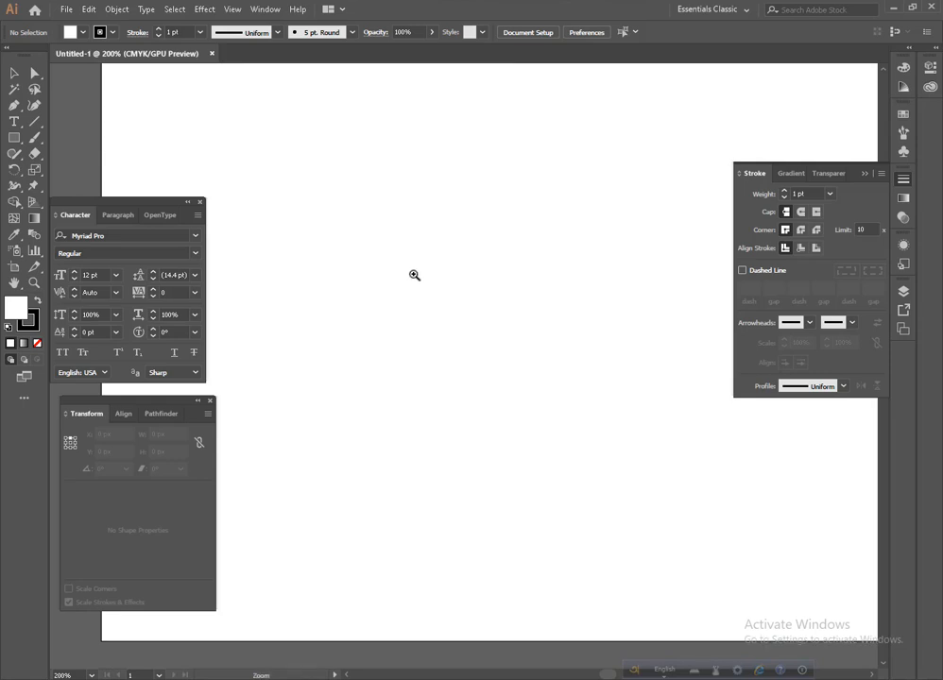
Step: Show the rulers and set their units to centimetres
{"action": "left_click", "coordinate": [428, 301]}
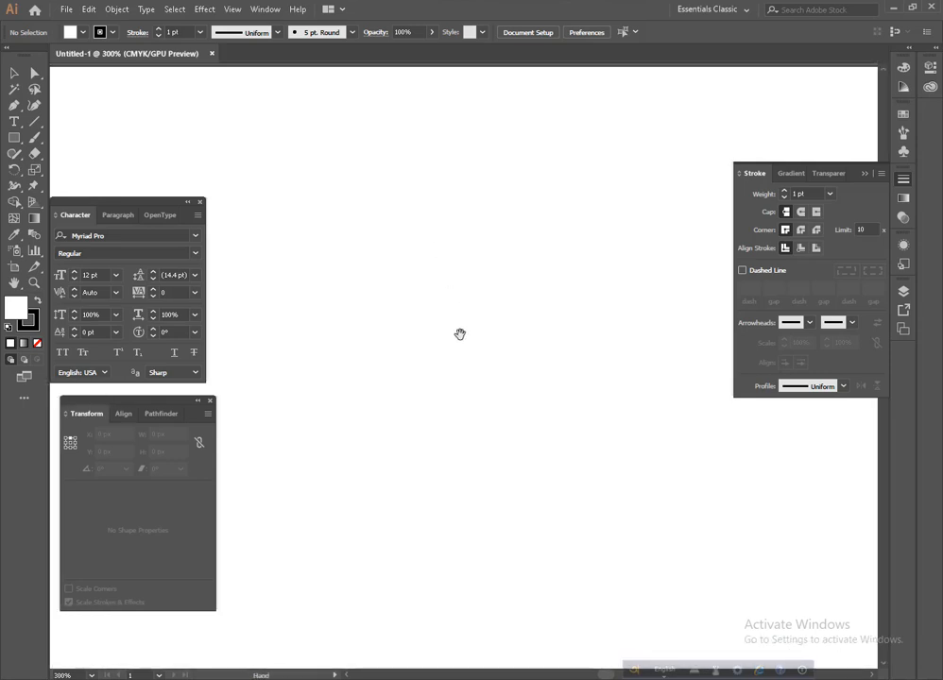
{"action": "key", "text": "v"}
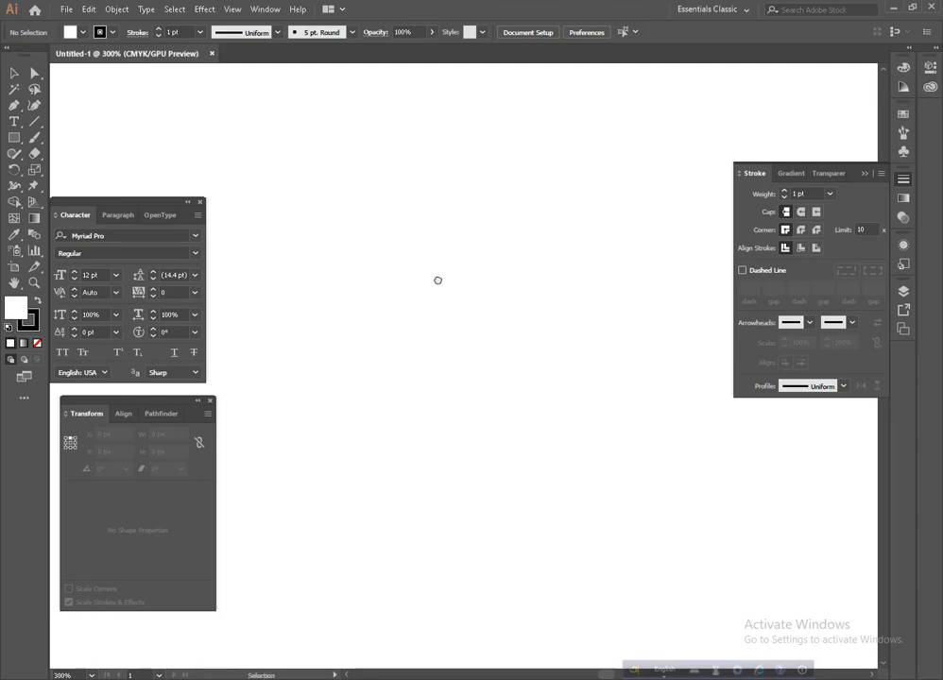
{"action": "key", "text": "m"}
{"action": "left_click", "coordinate": [325, 215]}
{"action": "key", "text": "Escape"}
{"action": "key", "text": "ctrl+r"}
{"action": "right_click", "coordinate": [463, 68]}
{"action": "left_click", "coordinate": [511, 135]}
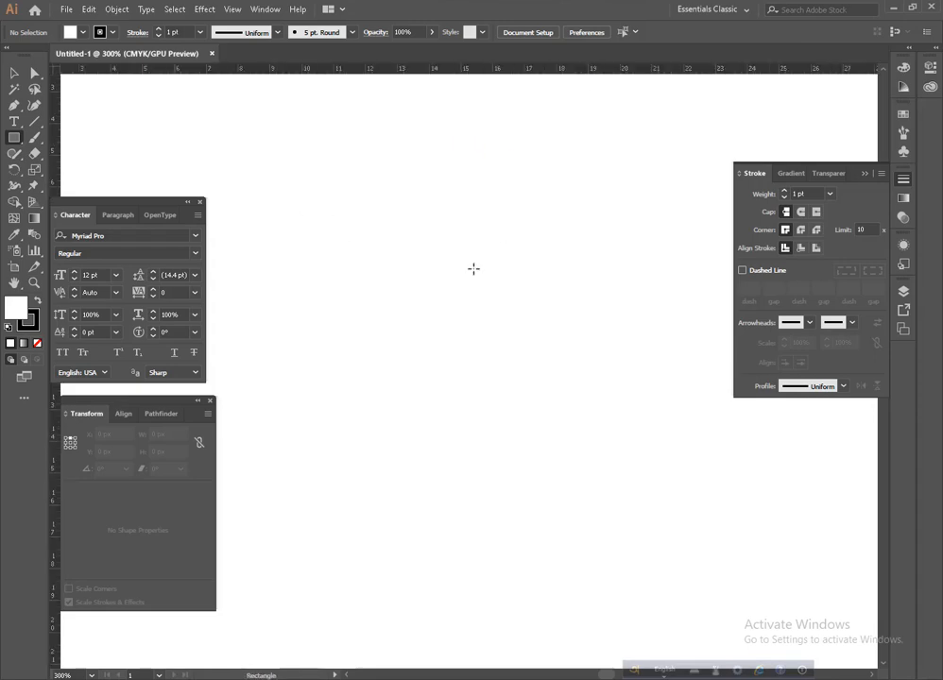
Step: Draw a rectangle 2.5 cm wide and 8.5 cm high in the middle of the artboard
{"action": "left_click", "coordinate": [474, 267]}
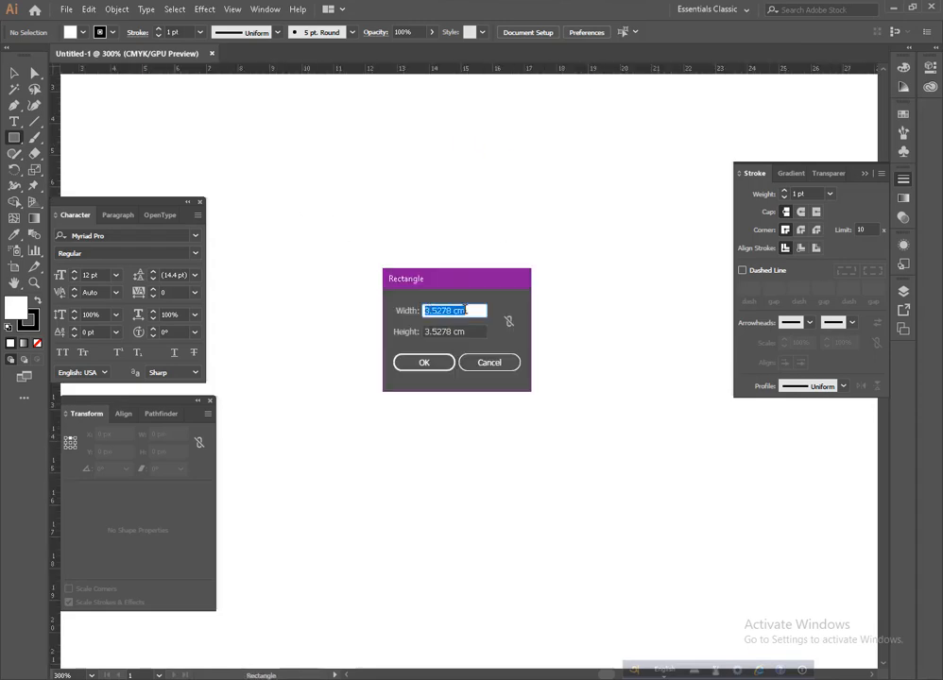
{"action": "type", "text": "2.5"}
{"action": "key", "text": "Tab"}
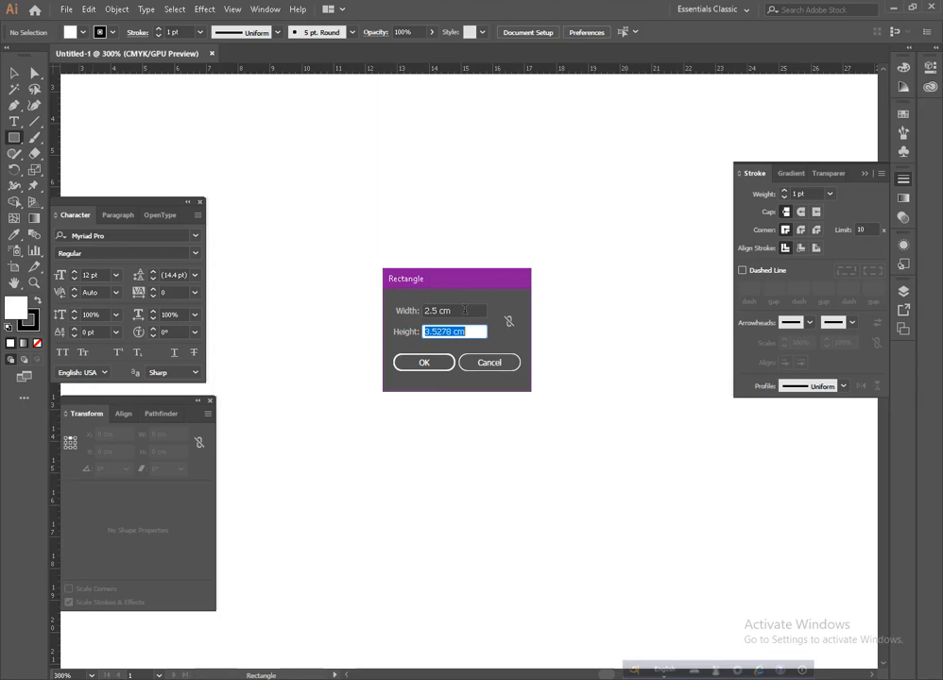
{"action": "type", "text": "8.5"}
{"action": "key", "text": "Return"}
{"action": "key", "text": "v"}
{"action": "left_click", "coordinate": [605, 358]}
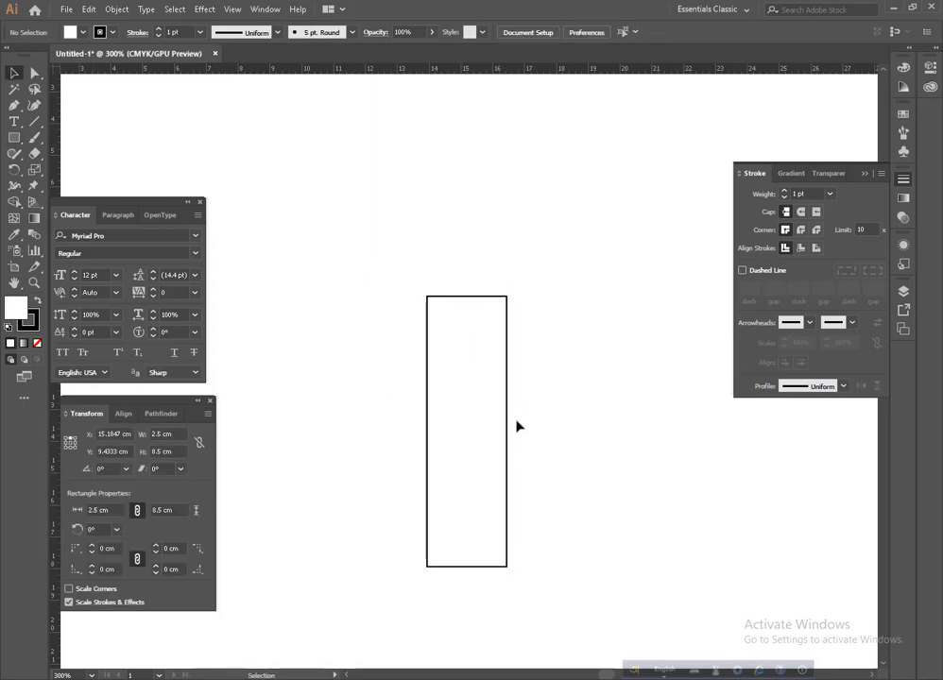
Step: Move the rectangle up slightly and remove its fill, keeping the black 1 pt outline
{"action": "left_click_drag", "start_coordinate": [508, 428], "coordinate": [497, 362]}
{"action": "key", "text": "/"}
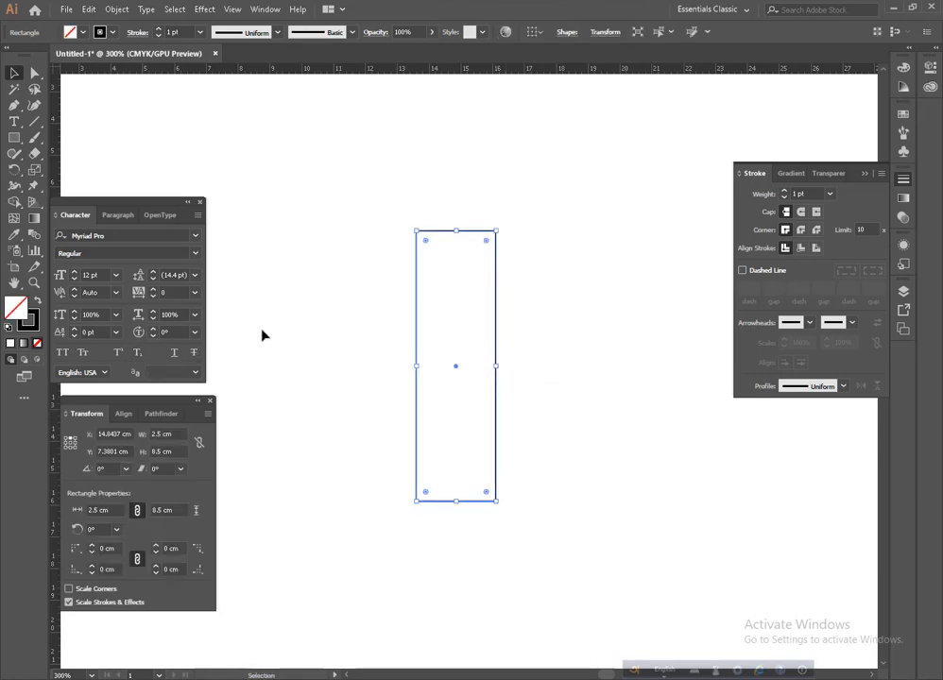
{"action": "left_click", "coordinate": [373, 423]}
{"action": "left_click", "coordinate": [475, 403], "text": "ctrl"}
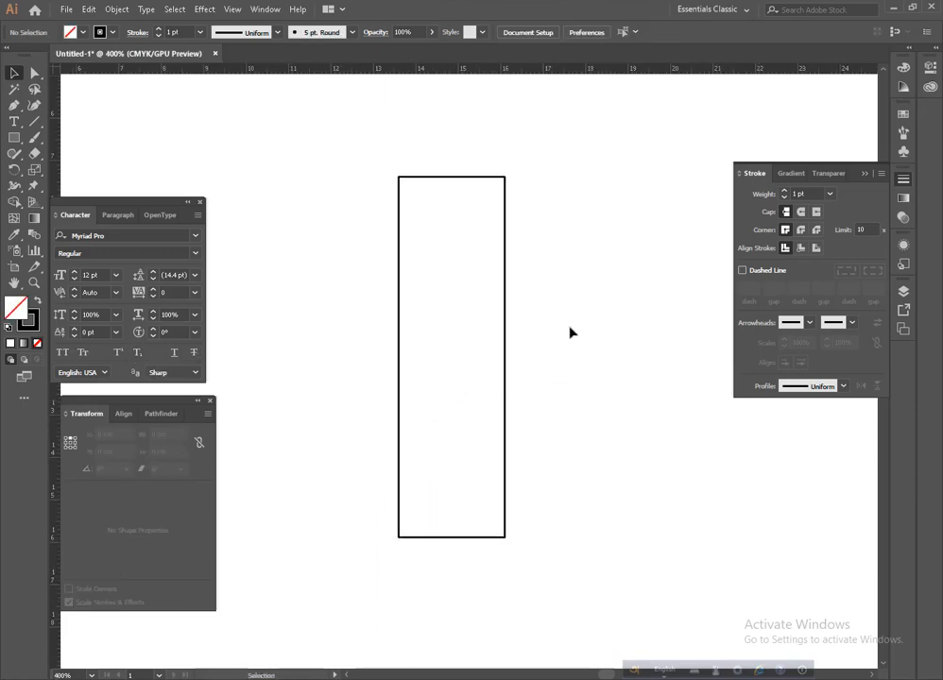
Step: Offset the rectangle's path by -0.3528 cm with miter joins and a miter limit of 4
{"action": "left_click_drag", "start_coordinate": [582, 294], "coordinate": [461, 414]}
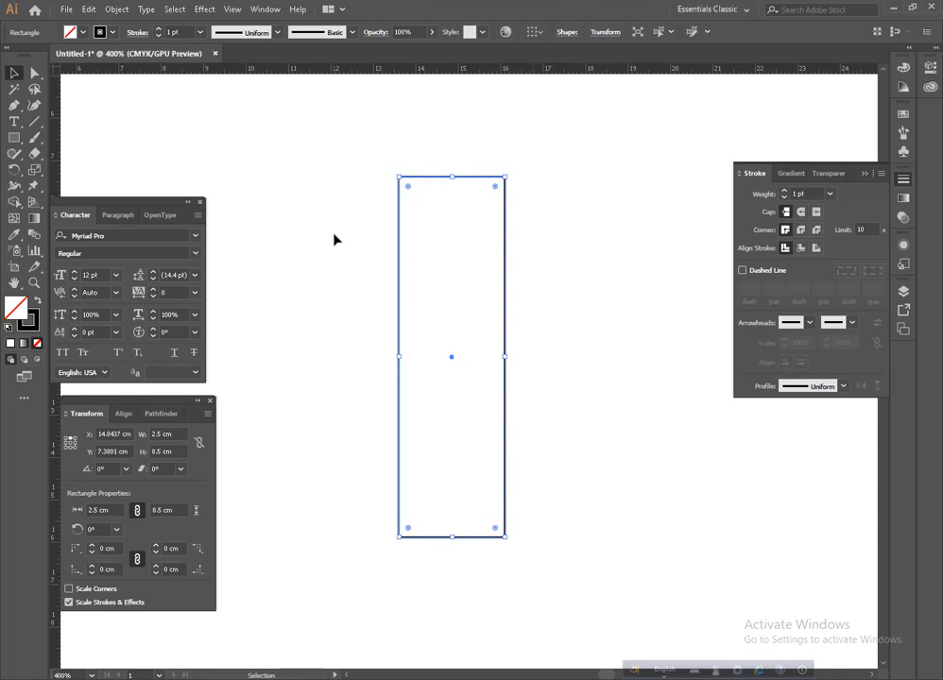
{"action": "left_click", "coordinate": [116, 8]}
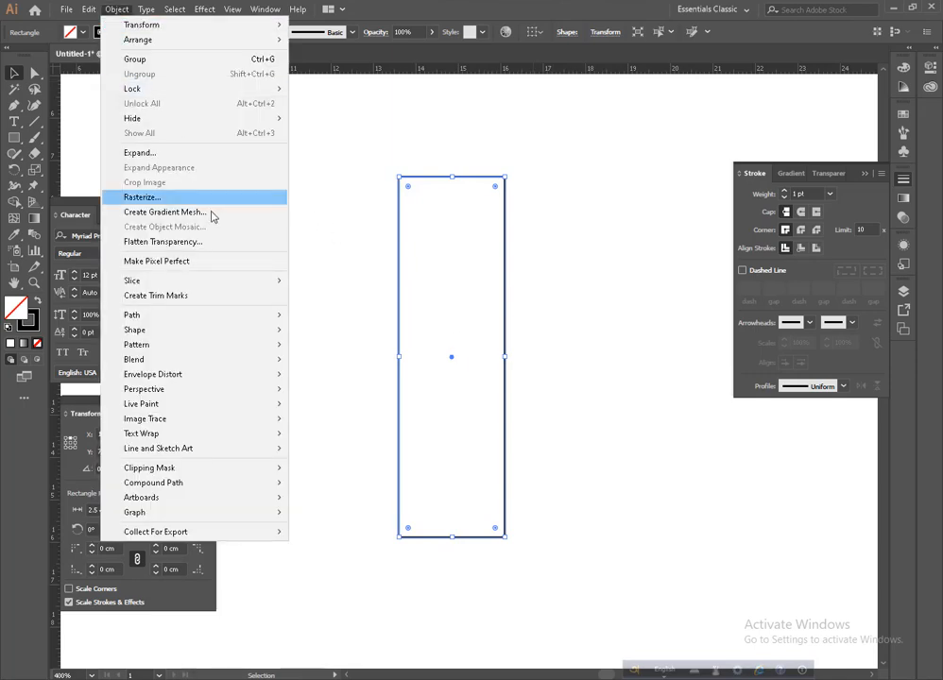
{"action": "mouse_move", "coordinate": [177, 316]}
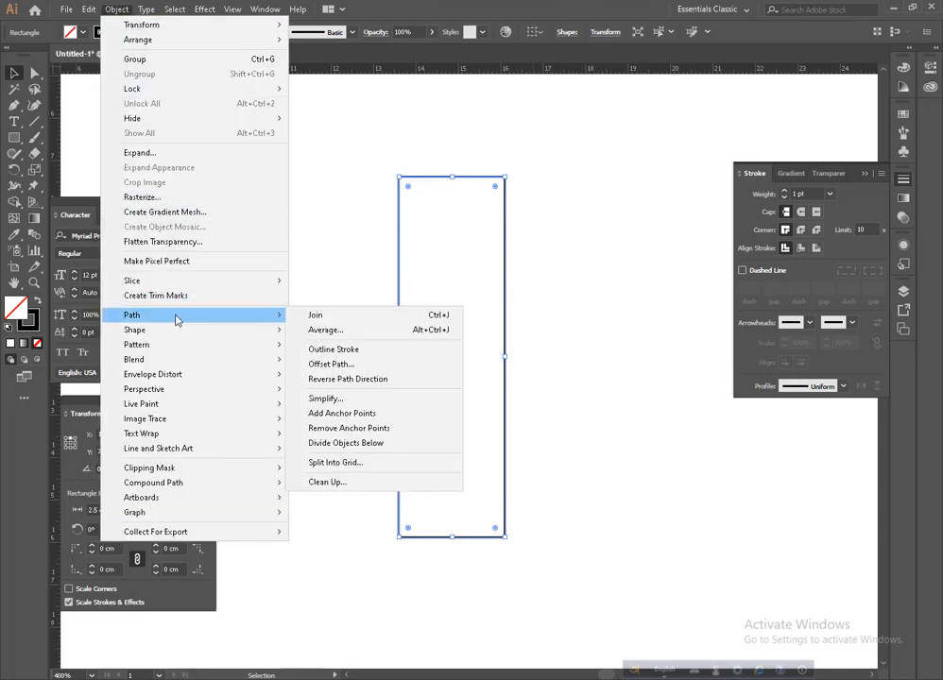
{"action": "left_click", "coordinate": [327, 364]}
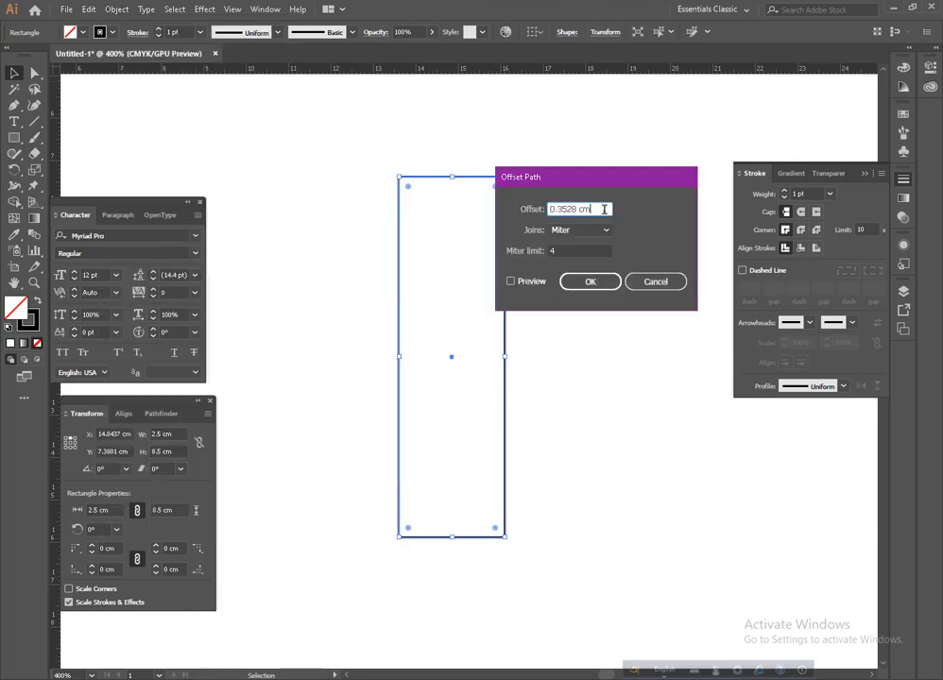
{"action": "type", "text": "-0.3528"}
{"action": "left_click", "coordinate": [511, 282]}
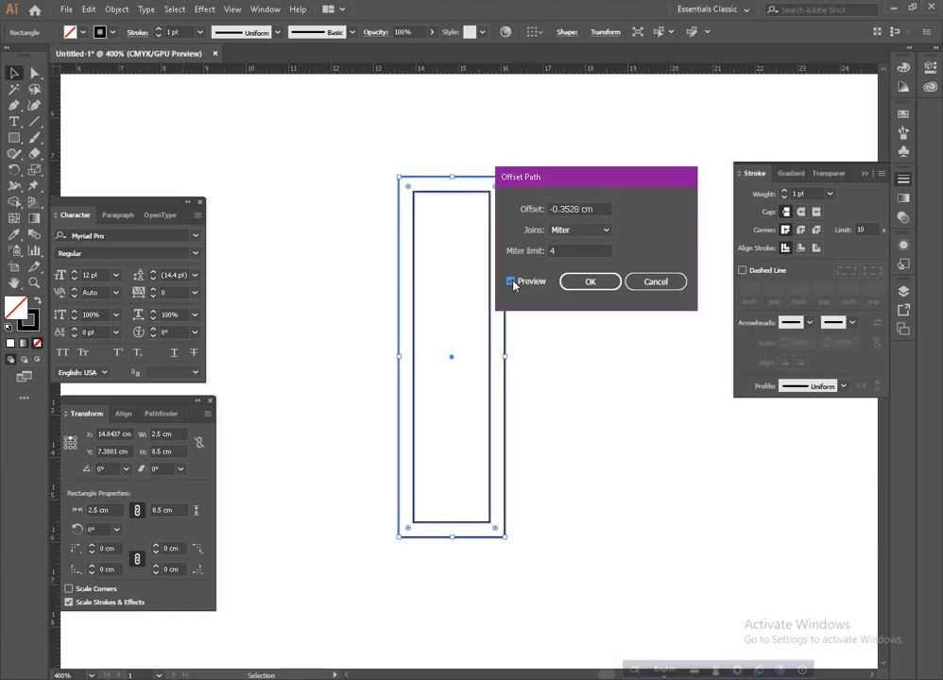
{"action": "left_click", "coordinate": [581, 282]}
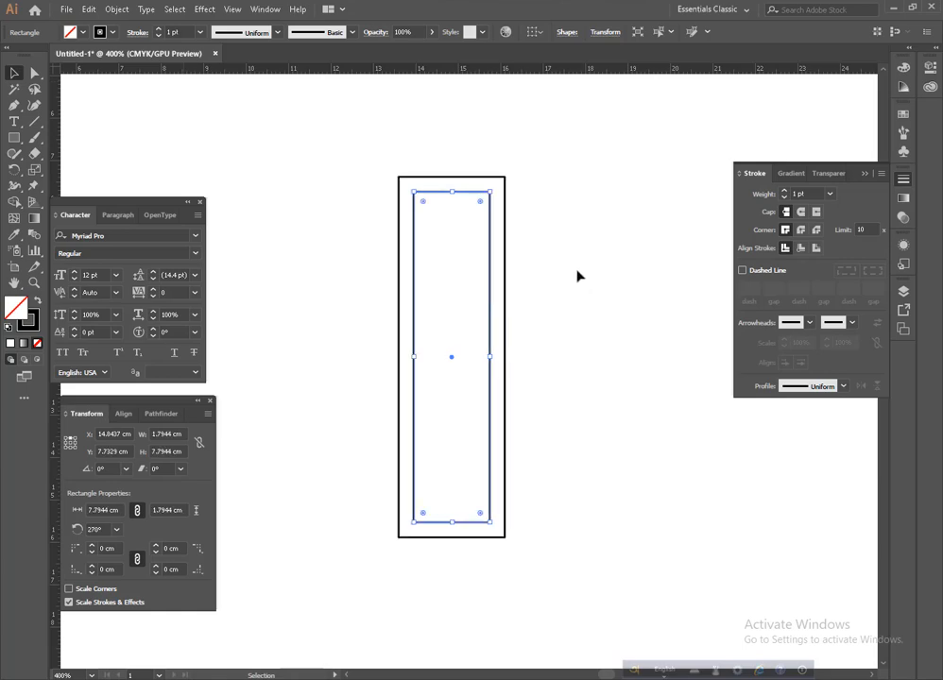
Step: Convert the inner offset rectangle into a guide
{"action": "key", "text": "z"}
{"action": "left_click", "coordinate": [480, 257]}
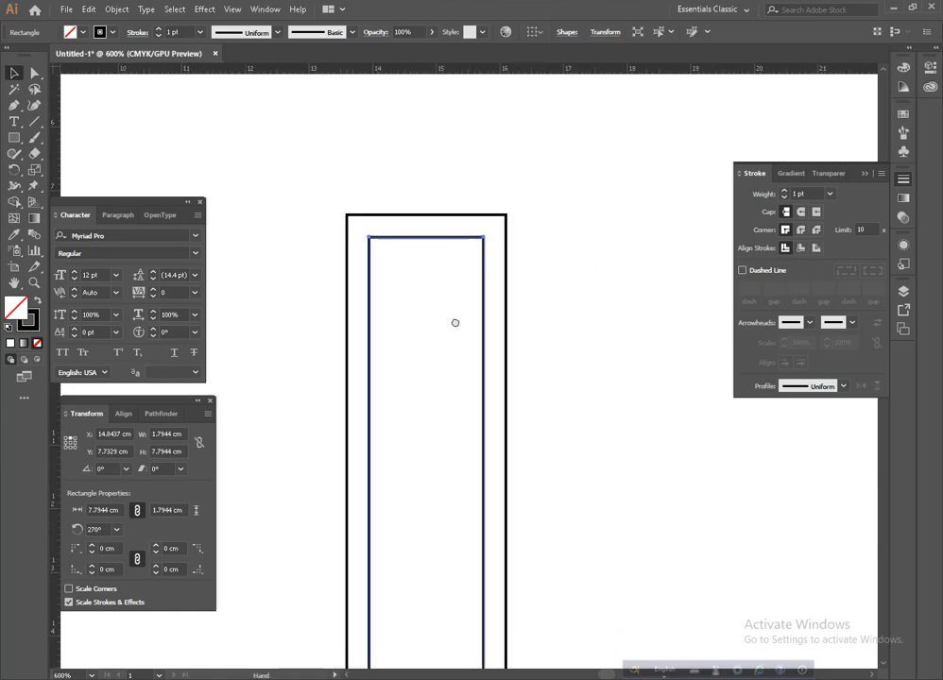
{"action": "left_click", "coordinate": [418, 325]}
{"action": "left_click_drag", "start_coordinate": [442, 344], "coordinate": [437, 267]}
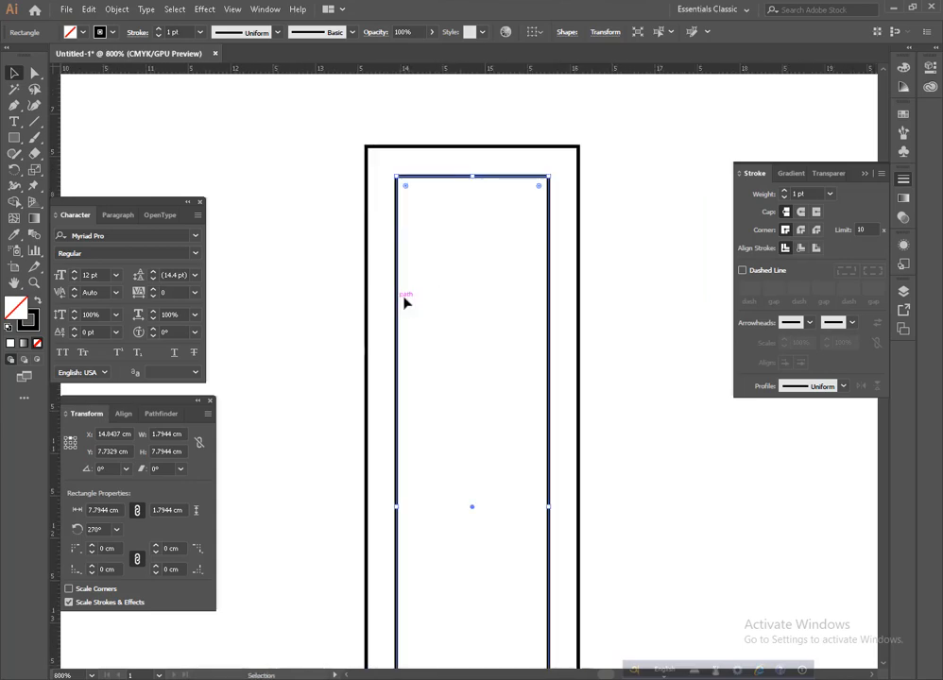
{"action": "left_click", "coordinate": [469, 355], "text": "ctrl+alt"}
{"action": "left_click", "coordinate": [468, 355], "text": "ctrl+alt"}
{"action": "left_click_drag", "start_coordinate": [466, 383], "coordinate": [462, 334]}
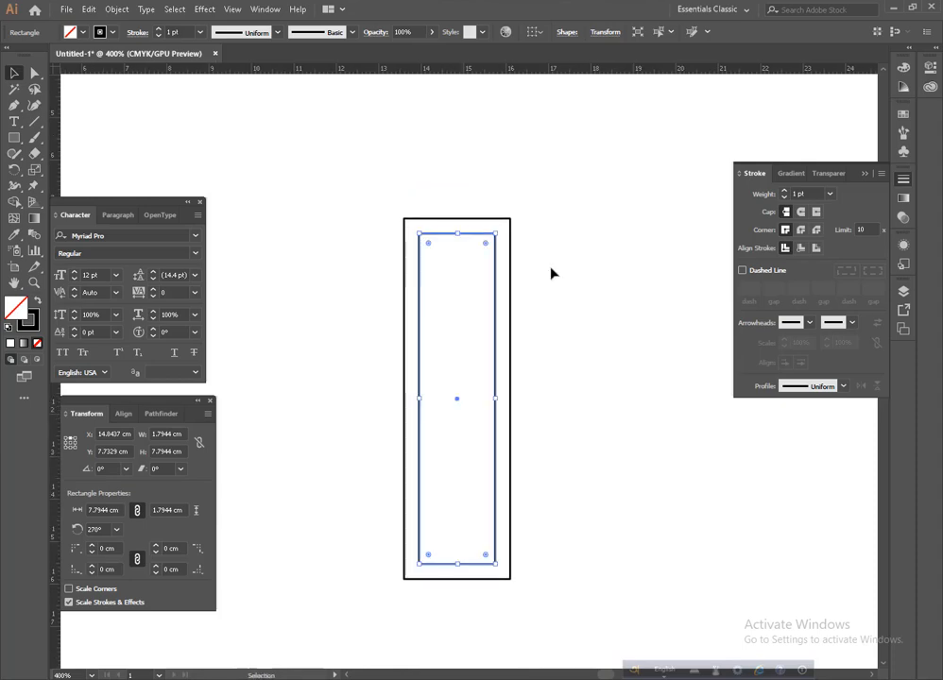
{"action": "right_click", "coordinate": [552, 272]}
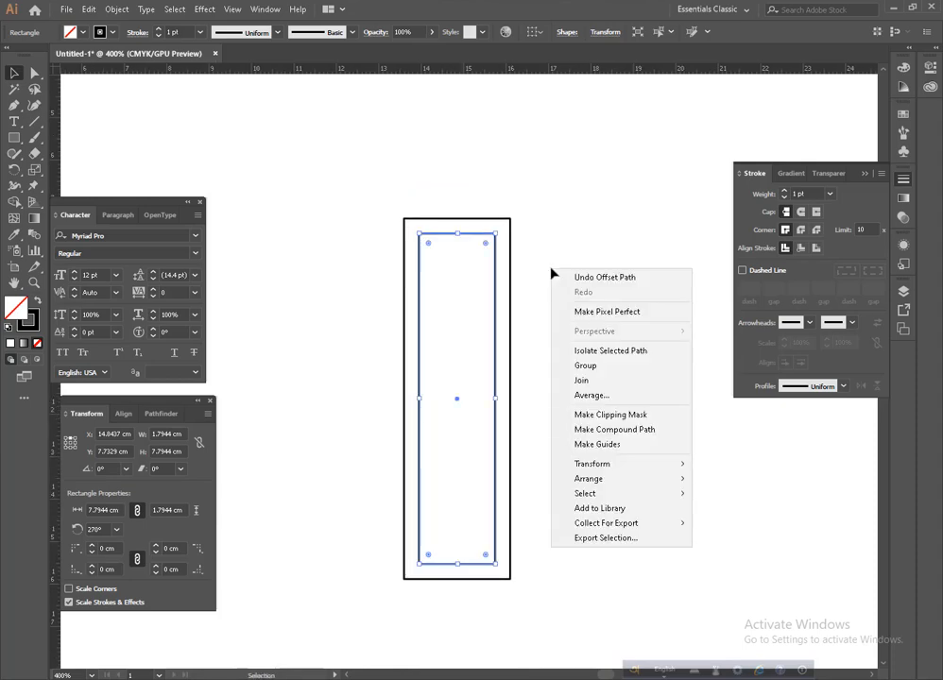
{"action": "left_click", "coordinate": [602, 444]}
{"action": "left_click", "coordinate": [588, 379]}
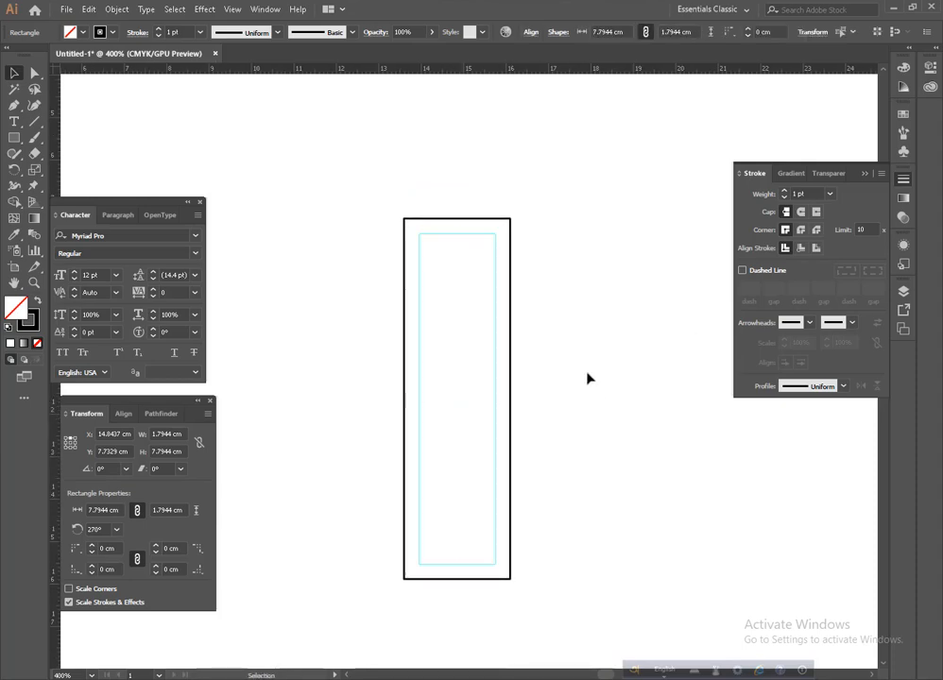
{"action": "left_click", "coordinate": [496, 355]}
{"action": "right_click", "coordinate": [534, 325]}
{"action": "left_click", "coordinate": [579, 323]}
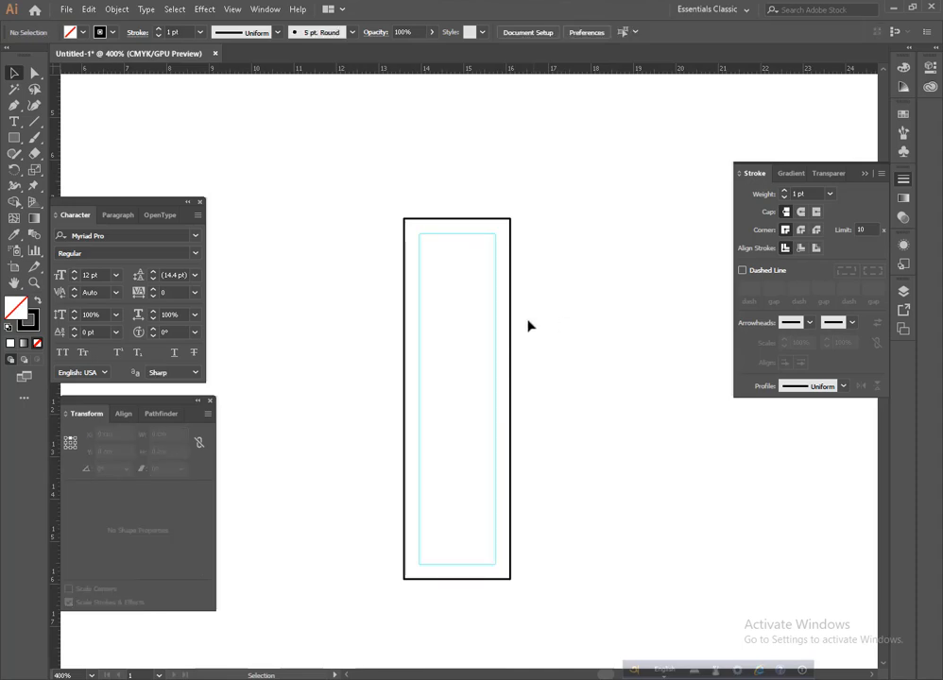
{"action": "mouse_move", "coordinate": [459, 343]}
{"action": "left_mouse_down"}
{"action": "mouse_move", "coordinate": [461, 306]}
{"action": "mouse_move", "coordinate": [456, 322]}
{"action": "left_mouse_up"}
{"action": "left_click", "coordinate": [437, 331], "text": "ctrl"}
{"action": "left_click_drag", "start_coordinate": [479, 386], "coordinate": [470, 362]}
{"action": "left_click_drag", "start_coordinate": [469, 411], "coordinate": [470, 396]}
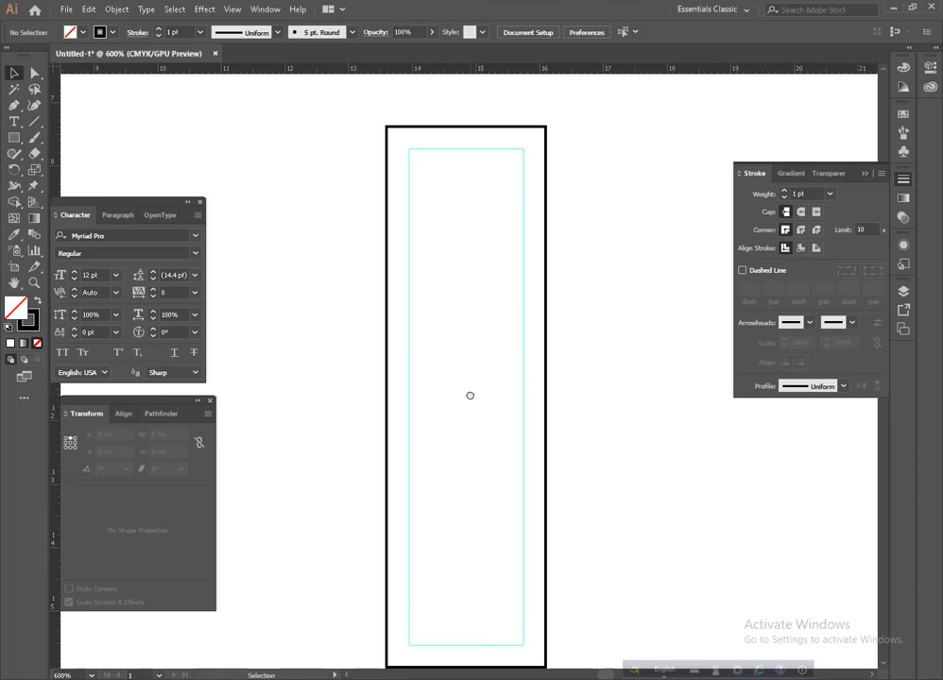
{"action": "key", "text": "space"}
{"action": "key", "text": "space"}
{"action": "left_click_drag", "start_coordinate": [503, 432], "coordinate": [504, 382]}
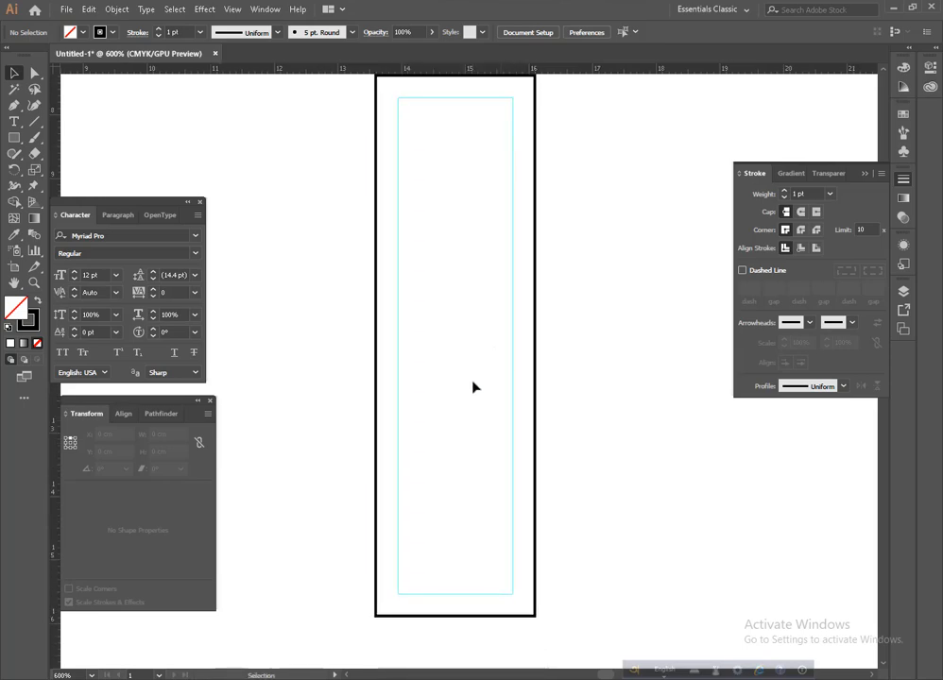
{"action": "key", "text": "space"}
{"action": "left_click_drag", "start_coordinate": [463, 370], "coordinate": [465, 324]}
Step: Open LOGO.pdf from the ALCOT LOGO folder and paste a copy of its artwork into the Untitled-1 document
{"action": "left_click", "coordinate": [422, 295]}
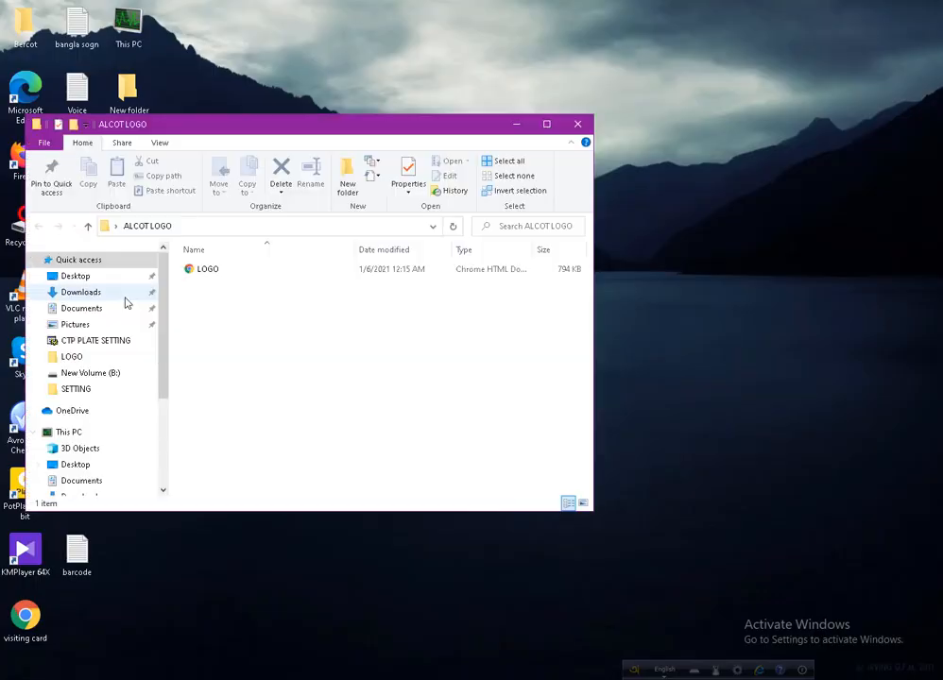
{"action": "right_click", "coordinate": [249, 269]}
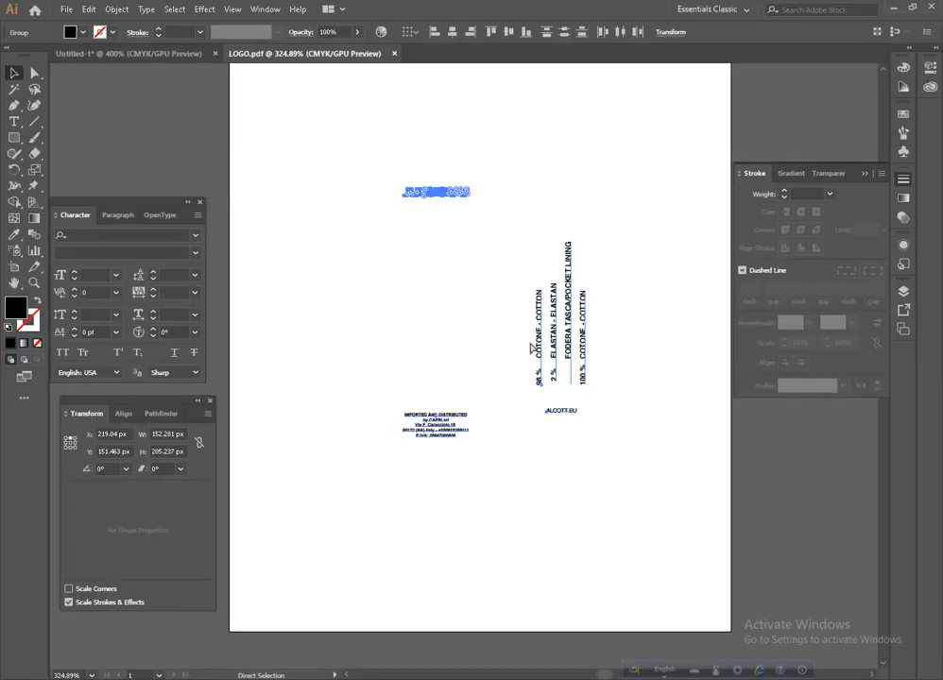
{"action": "left_click", "coordinate": [154, 57]}
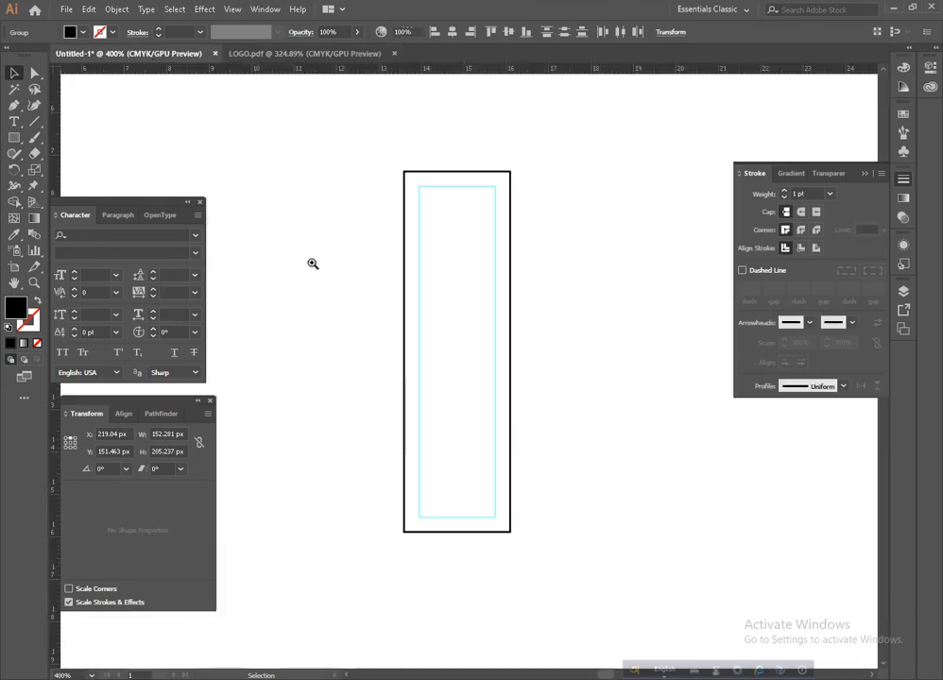
{"action": "left_click", "coordinate": [362, 305], "text": "ctrl+alt"}
{"action": "left_click_drag", "start_coordinate": [402, 391], "coordinate": [456, 322]}
{"action": "key", "text": "ctrl+v"}
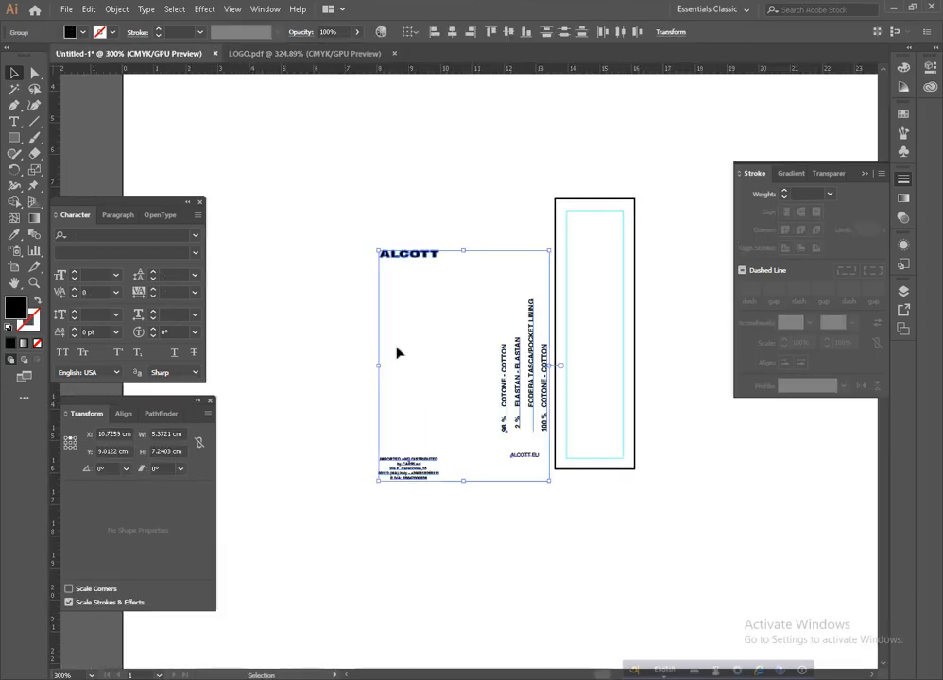
Step: Separate the vertical fibre-composition text from the pasted artwork and move it well away from the ALCOTT logo and the rectangle
{"action": "left_click_drag", "start_coordinate": [487, 374], "coordinate": [246, 343]}
{"action": "left_click", "coordinate": [536, 369]}
{"action": "left_click", "coordinate": [427, 445]}
{"action": "left_click_drag", "start_coordinate": [441, 351], "coordinate": [352, 349]}
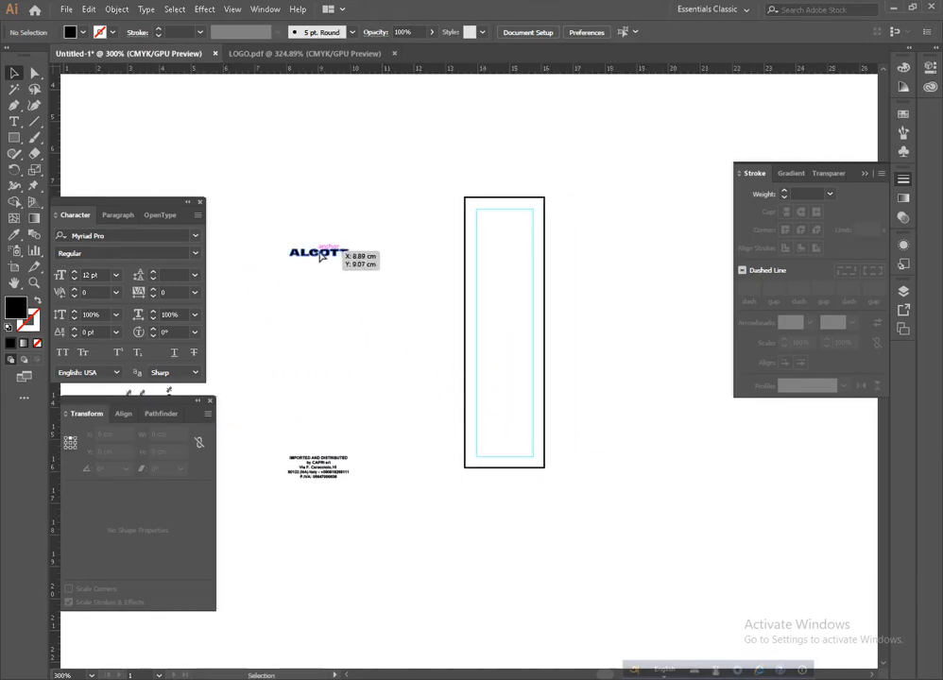
Step: Move the ALCOTT logo into the rectangle and fit it to the guide's width, flush with the guide's top edge
{"action": "left_click_drag", "start_coordinate": [321, 255], "coordinate": [507, 221]}
{"action": "left_click", "coordinate": [362, 140]}
{"action": "left_click_drag", "start_coordinate": [383, 152], "coordinate": [191, 203]}
{"action": "left_click_drag", "start_coordinate": [320, 234], "coordinate": [556, 403]}
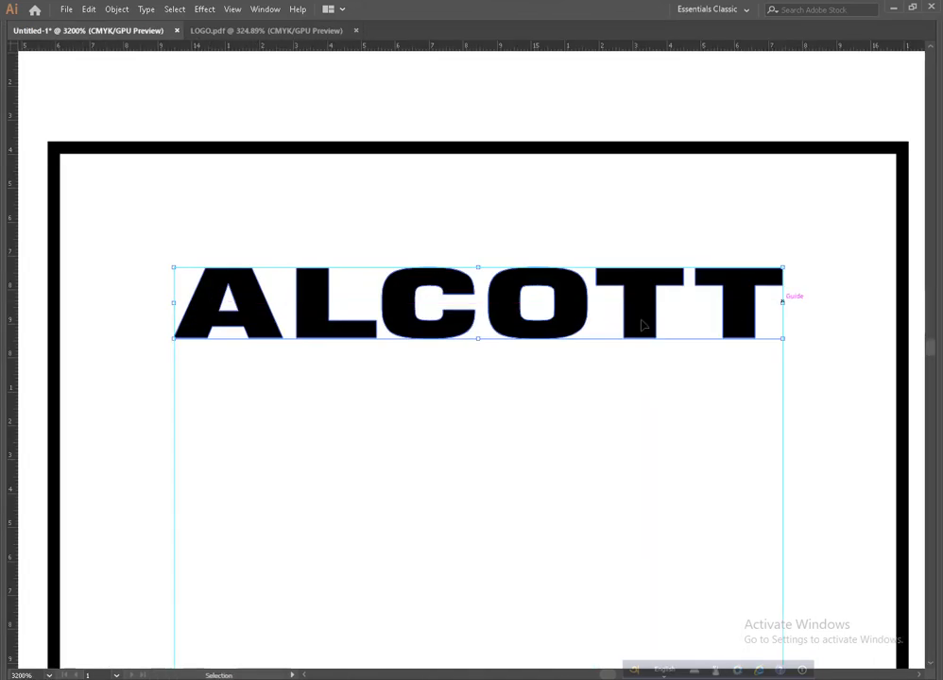
{"action": "left_click", "coordinate": [405, 409]}
{"action": "left_click", "coordinate": [412, 364], "text": "ctrl+alt"}
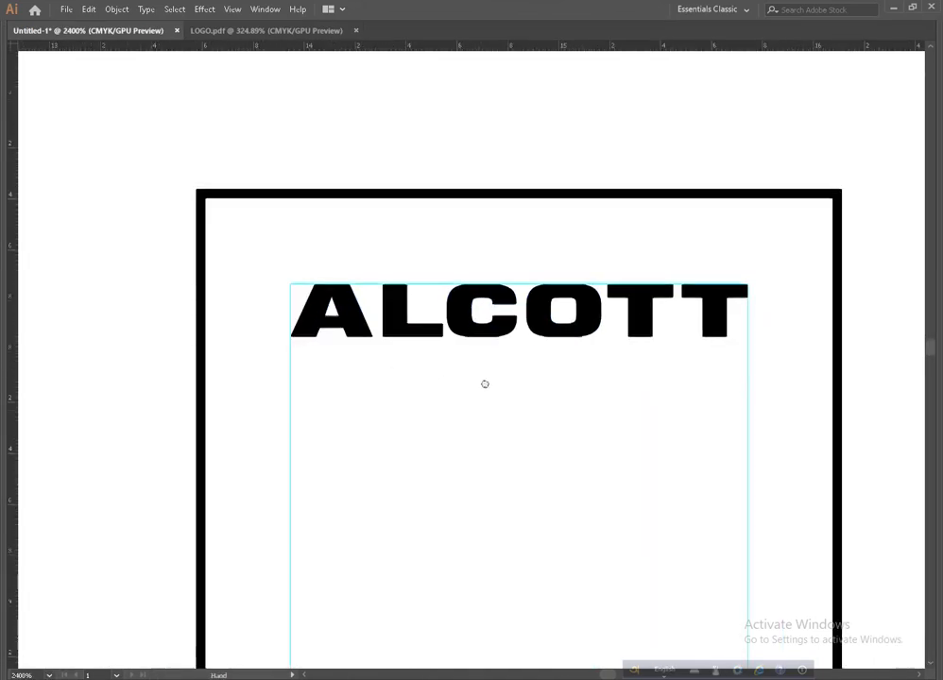
{"action": "left_click_drag", "start_coordinate": [485, 384], "coordinate": [489, 350]}
{"action": "left_click", "coordinate": [466, 378], "text": "ctrl+alt"}
{"action": "left_click", "coordinate": [465, 378], "text": "ctrl+alt"}
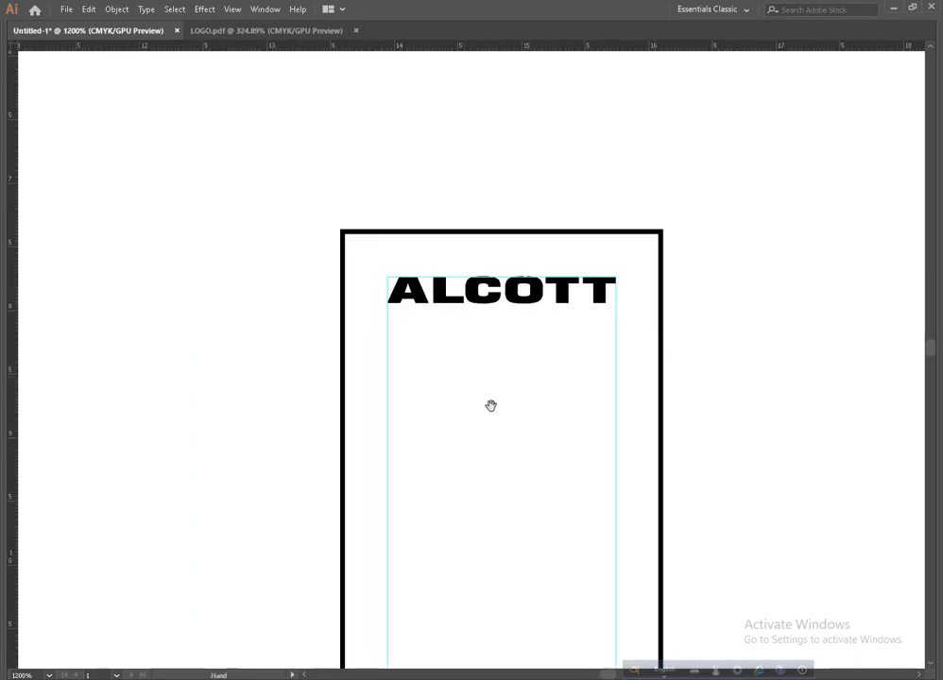
{"action": "left_click_drag", "start_coordinate": [493, 408], "coordinate": [484, 403]}
{"action": "left_click", "coordinate": [468, 365], "text": "ctrl"}
{"action": "left_click_drag", "start_coordinate": [484, 325], "coordinate": [468, 359]}
{"action": "left_click_drag", "start_coordinate": [480, 404], "coordinate": [472, 376]}
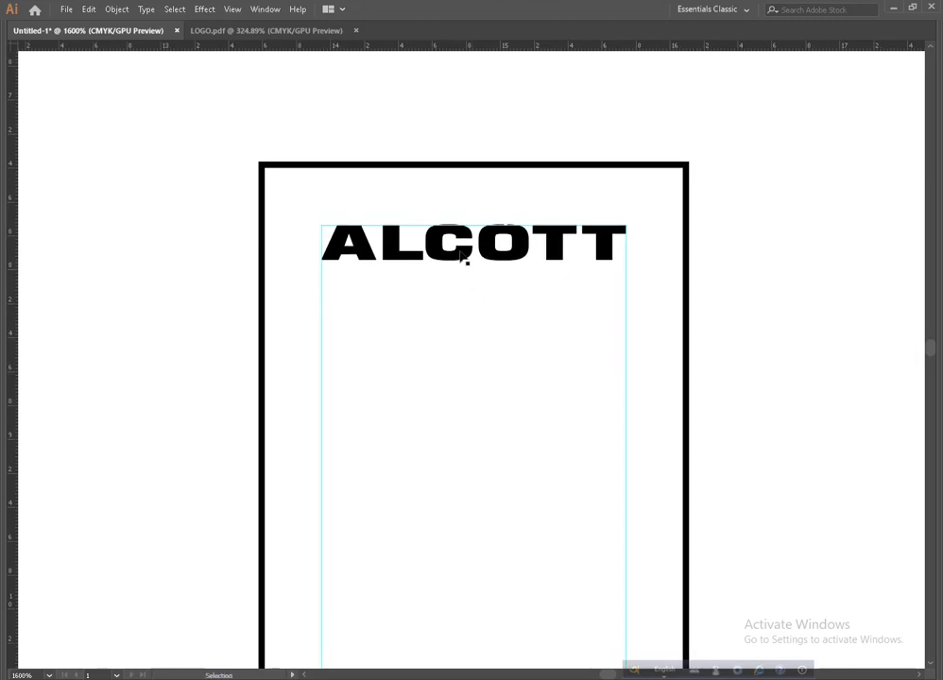
{"action": "mouse_move", "coordinate": [487, 338]}
{"action": "left_mouse_down"}
{"action": "mouse_move", "coordinate": [489, 327]}
{"action": "mouse_move", "coordinate": [474, 323]}
{"action": "left_mouse_up"}
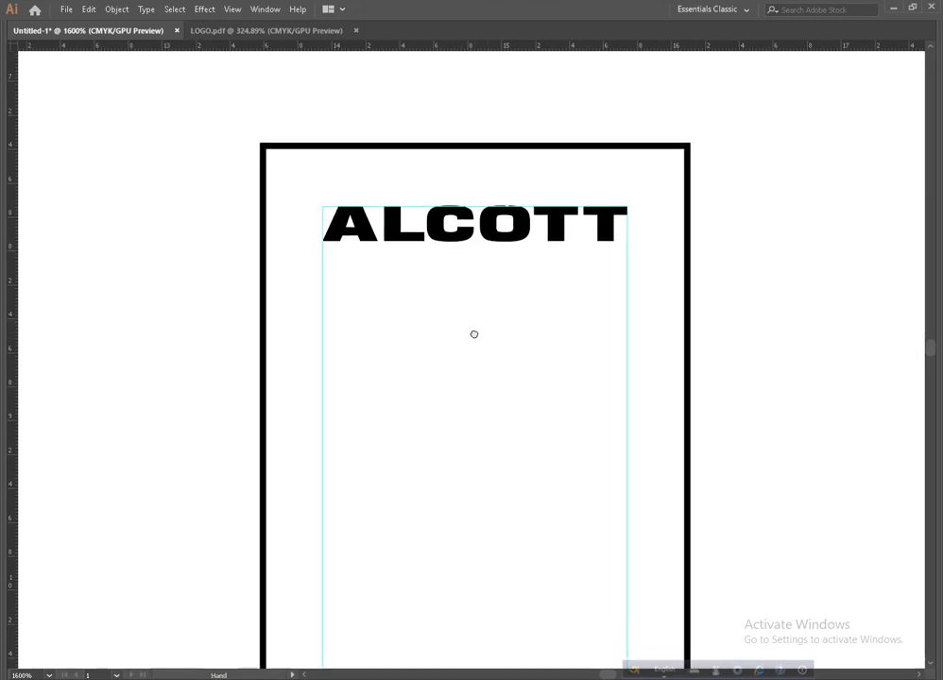
Step: Move the ALCOTT logo straight up so its top meets the top edge of the black rectangle outline
{"action": "left_click_drag", "start_coordinate": [488, 235], "coordinate": [490, 174]}
{"action": "left_click", "coordinate": [489, 266]}
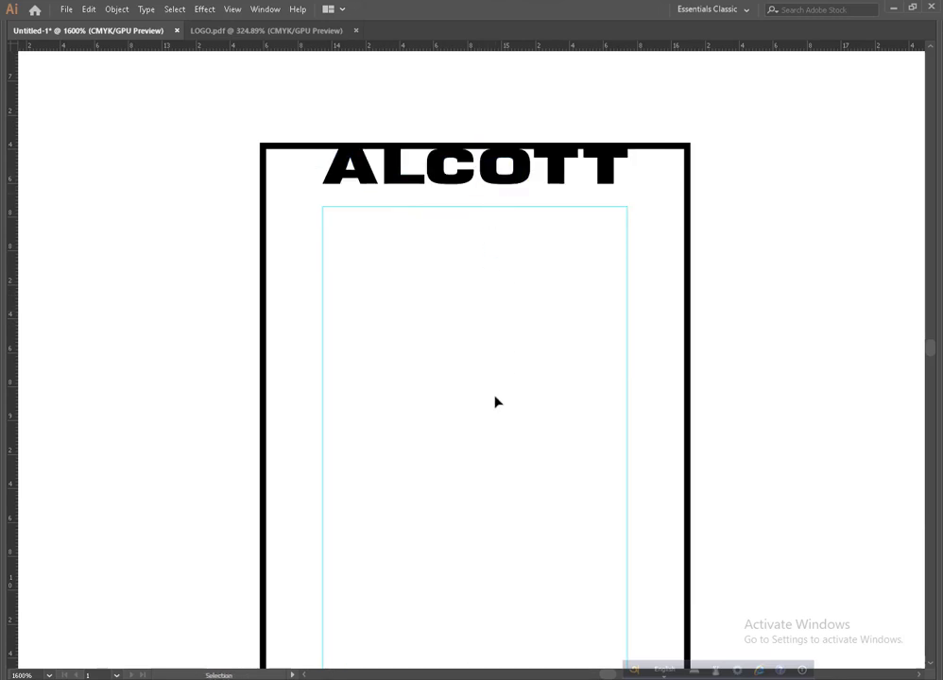
{"action": "key", "text": "space"}
{"action": "left_click_drag", "start_coordinate": [498, 433], "coordinate": [500, 405]}
{"action": "left_click_drag", "start_coordinate": [495, 327], "coordinate": [496, 353]}
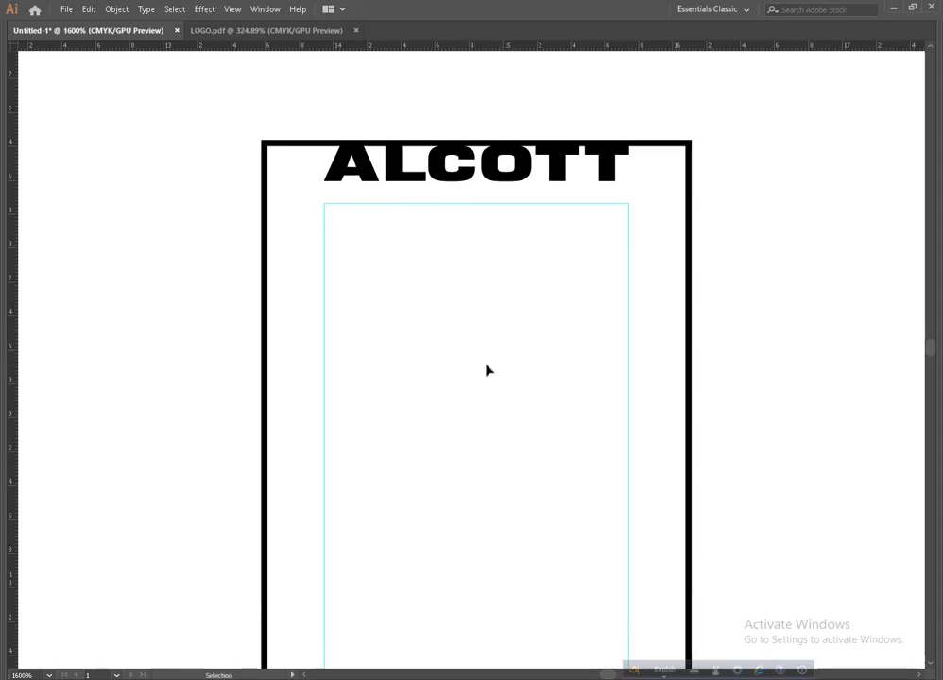
Step: Set the keyboard increment to 1 cm and nudge the ALCOTT logo down once, into the guide
{"action": "key", "text": "ctrl+k"}
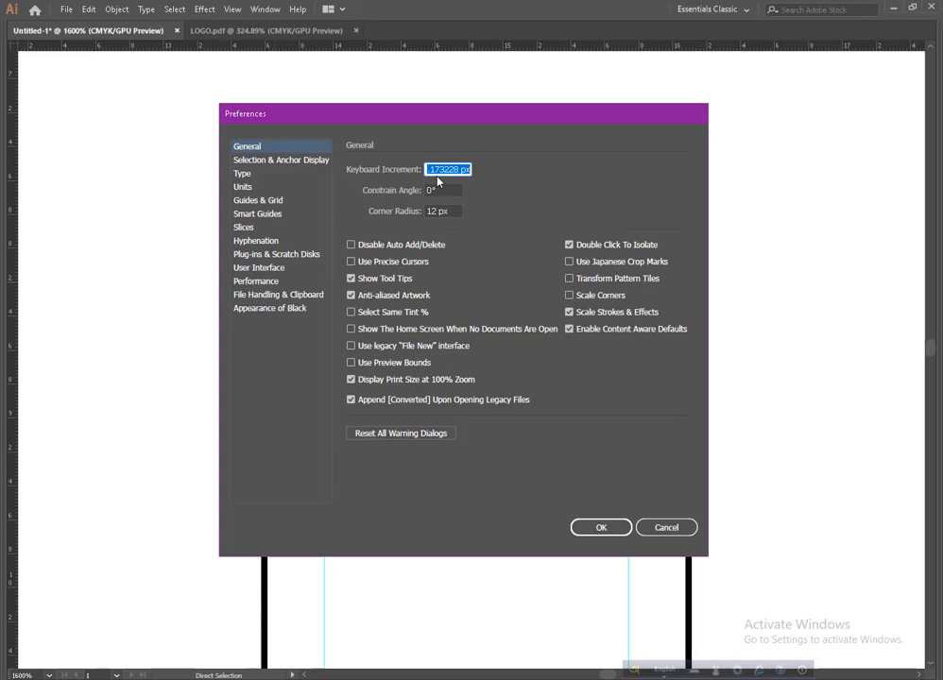
{"action": "type", "text": "1"}
{"action": "key", "text": "Return"}
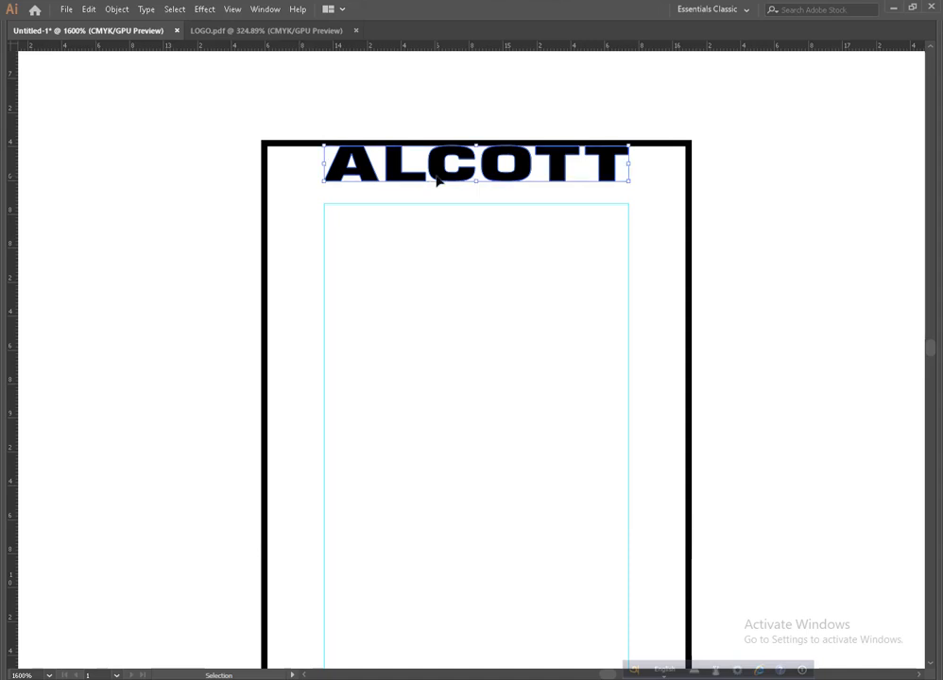
{"action": "key", "text": "Down"}
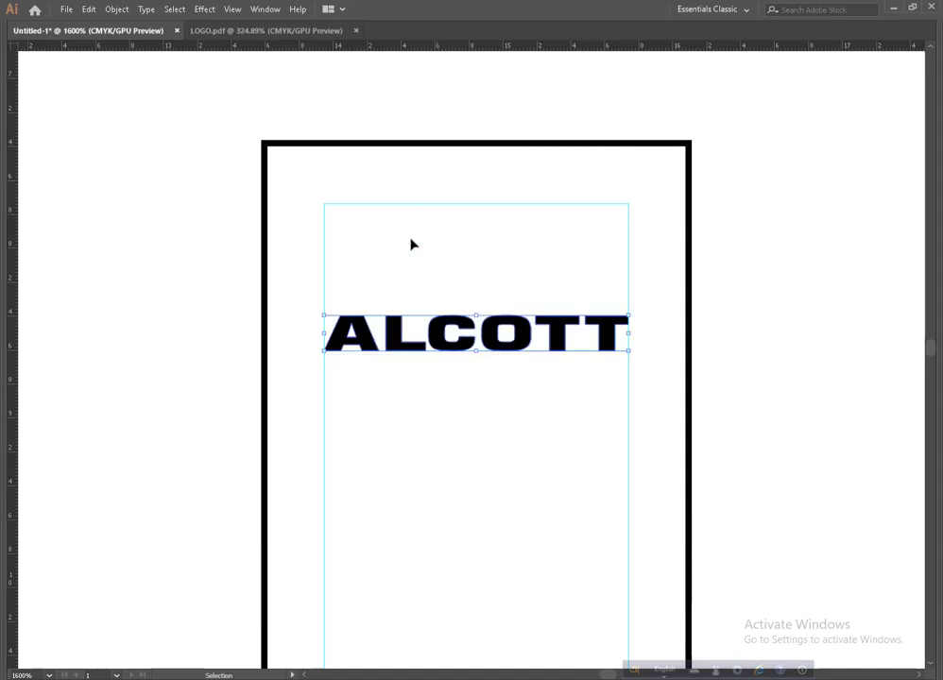
Step: Add a point text object reading 5T2012RT3256 in the empty area outside the rectangle, beside the ALCOTT logo
{"action": "left_click", "coordinate": [435, 335], "text": "ctrl+alt"}
{"action": "left_click", "coordinate": [439, 332], "text": "ctrl+alt"}
{"action": "left_click", "coordinate": [434, 369], "text": "ctrl+alt"}
{"action": "left_click_drag", "start_coordinate": [471, 468], "coordinate": [415, 248]}
{"action": "left_click", "coordinate": [452, 296], "text": "ctrl+alt"}
{"action": "left_click_drag", "start_coordinate": [361, 391], "coordinate": [419, 382]}
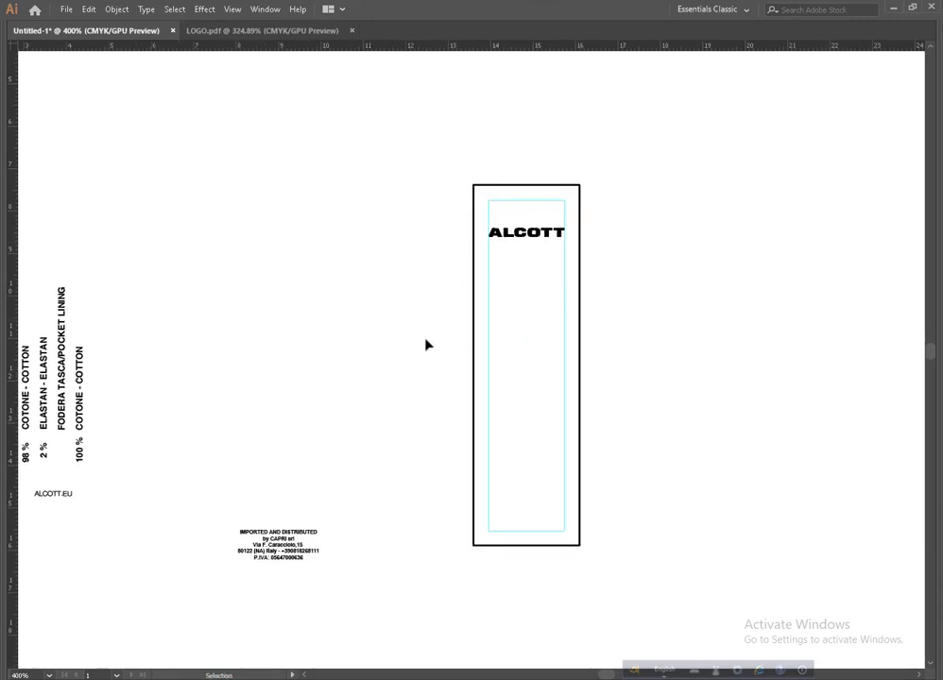
{"action": "left_click", "coordinate": [515, 311], "text": "ctrl"}
{"action": "left_click", "coordinate": [515, 311], "text": "ctrl"}
{"action": "left_click_drag", "start_coordinate": [475, 336], "coordinate": [470, 328]}
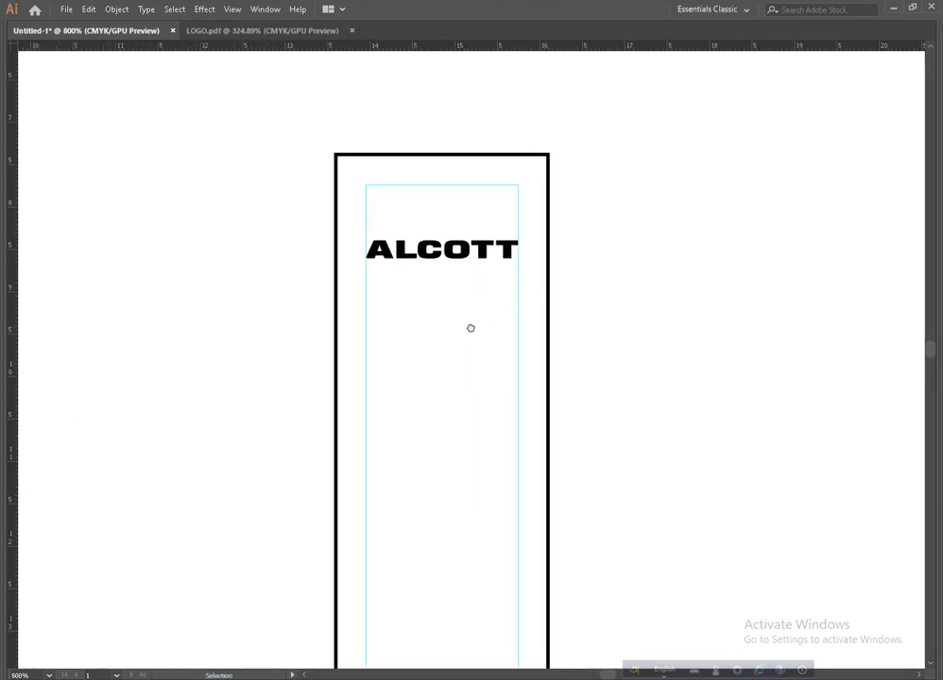
{"action": "key", "text": "t"}
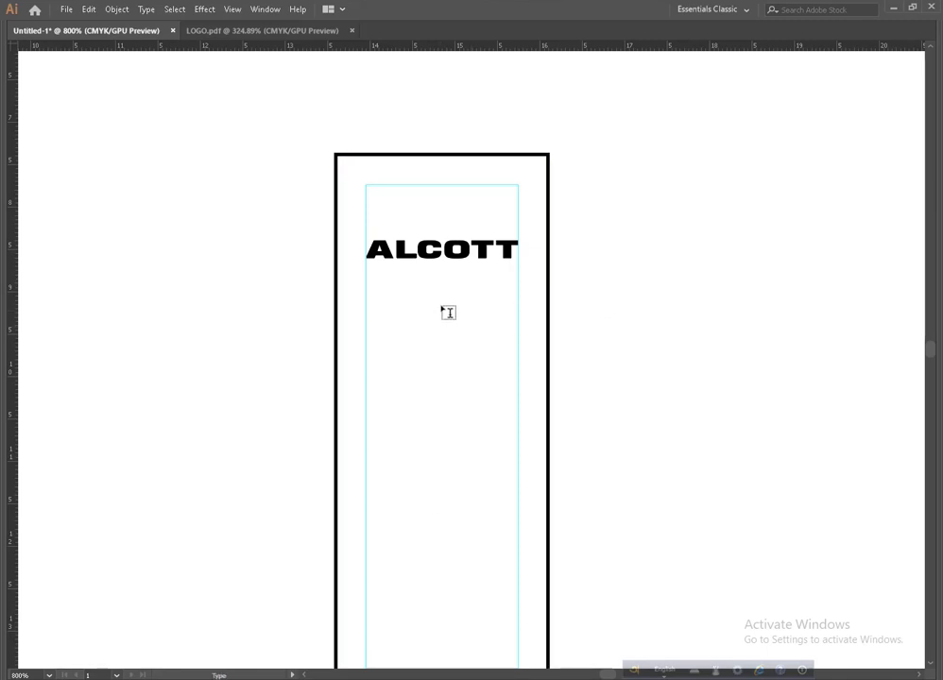
{"action": "left_click", "coordinate": [595, 294]}
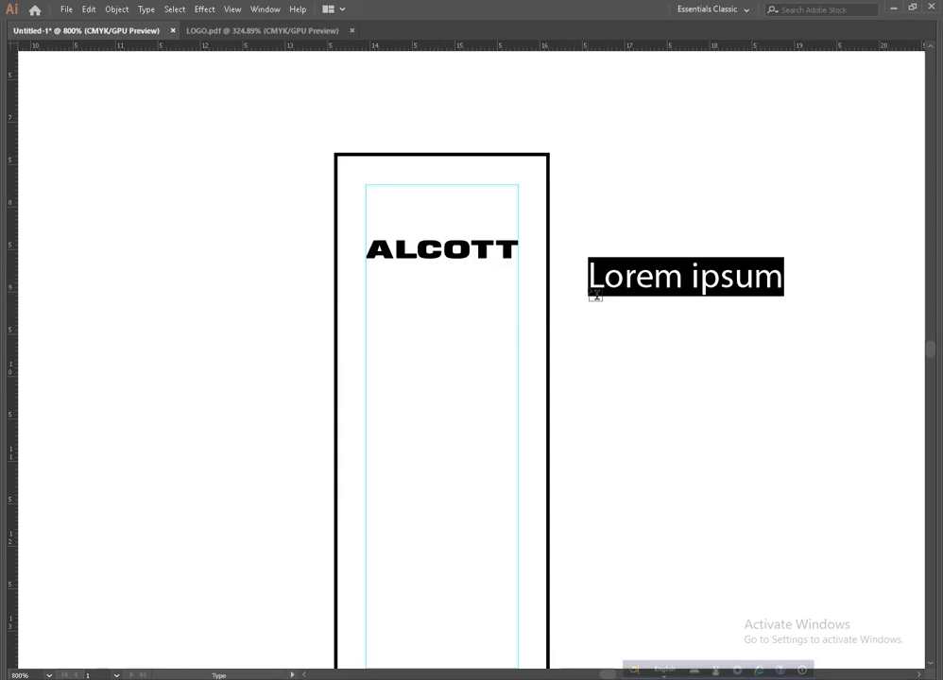
{"action": "key", "text": "Escape"}
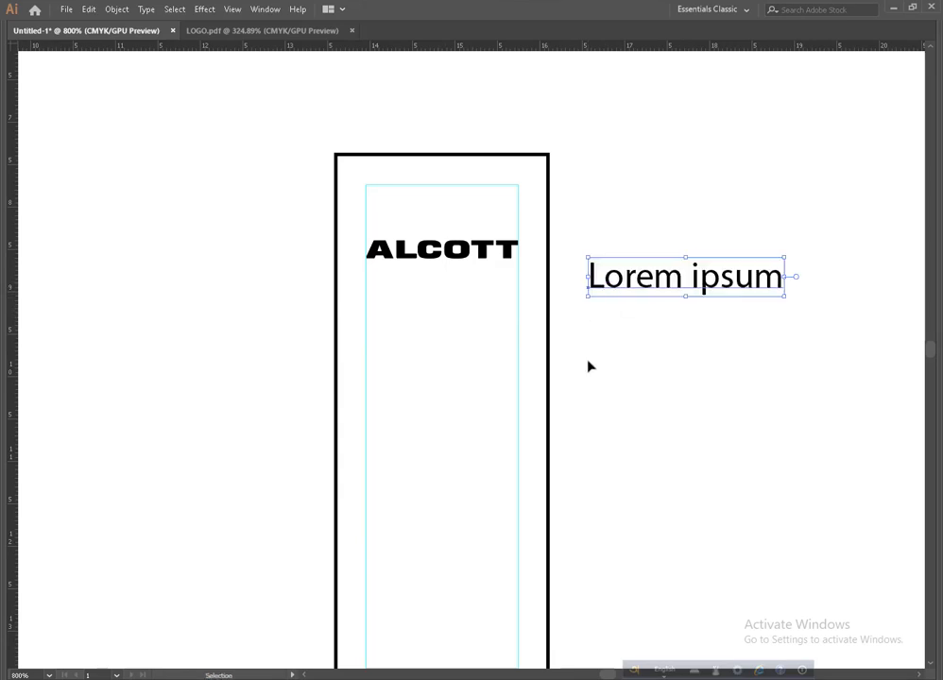
{"action": "key", "text": "ctrl+space"}
{"action": "left_click", "coordinate": [496, 330]}
{"action": "left_click_drag", "start_coordinate": [551, 335], "coordinate": [473, 313]}
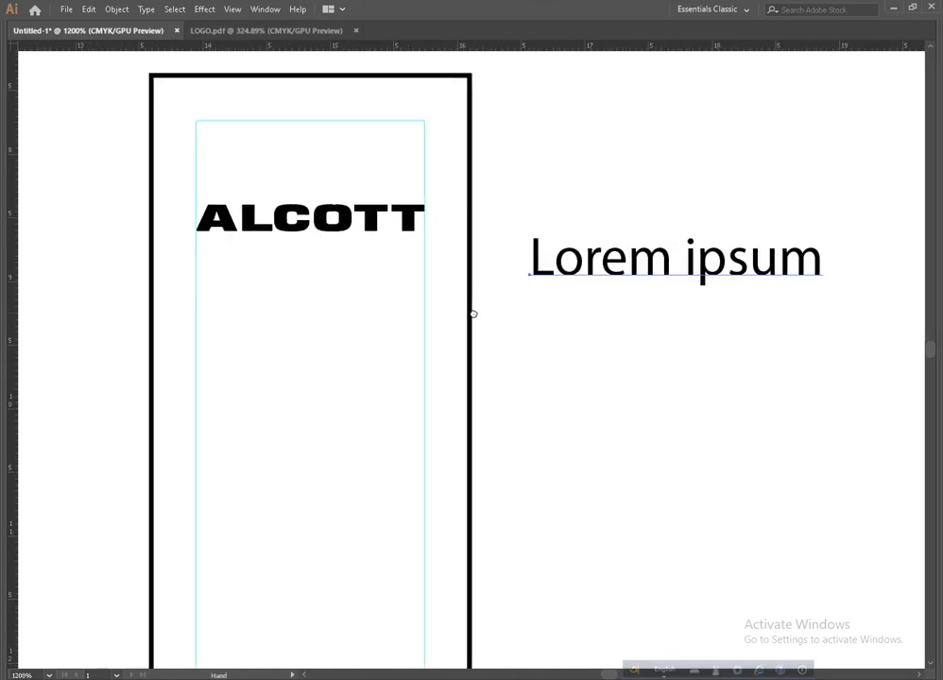
{"action": "key", "text": "ctrl+alt+space"}
{"action": "left_click", "coordinate": [548, 328]}
{"action": "left_click_drag", "start_coordinate": [521, 381], "coordinate": [556, 367]}
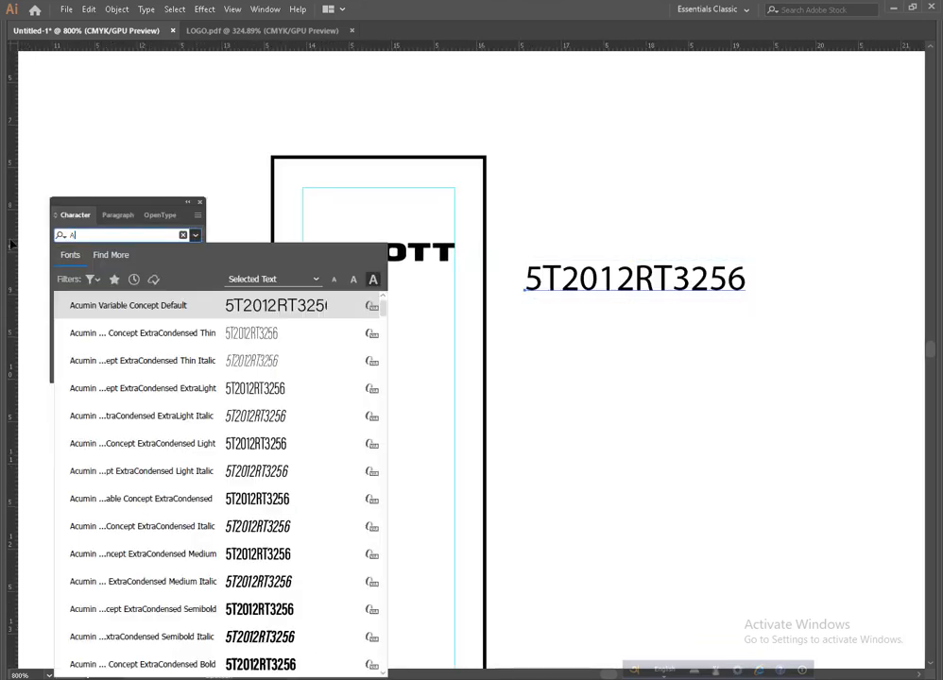
Step: Set the 5T2012RT3256 text to Arial Bold and scale it to about 1.78 cm wide, directly beneath the ALCOTT logo
{"action": "type", "text": "RIAL"}
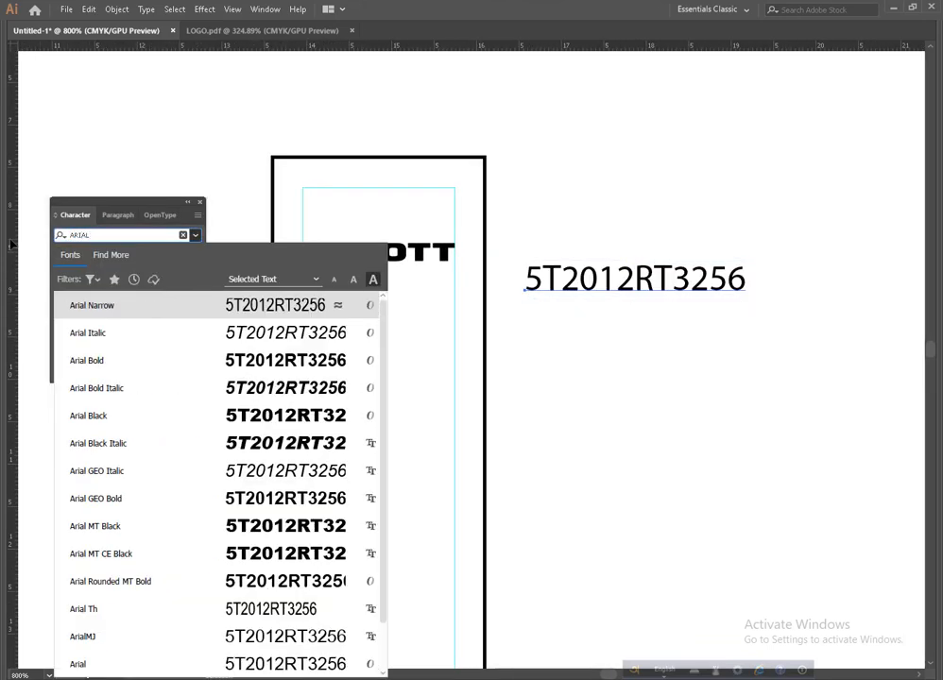
{"action": "left_click", "coordinate": [109, 371]}
{"action": "left_click_drag", "start_coordinate": [812, 306], "coordinate": [803, 319]}
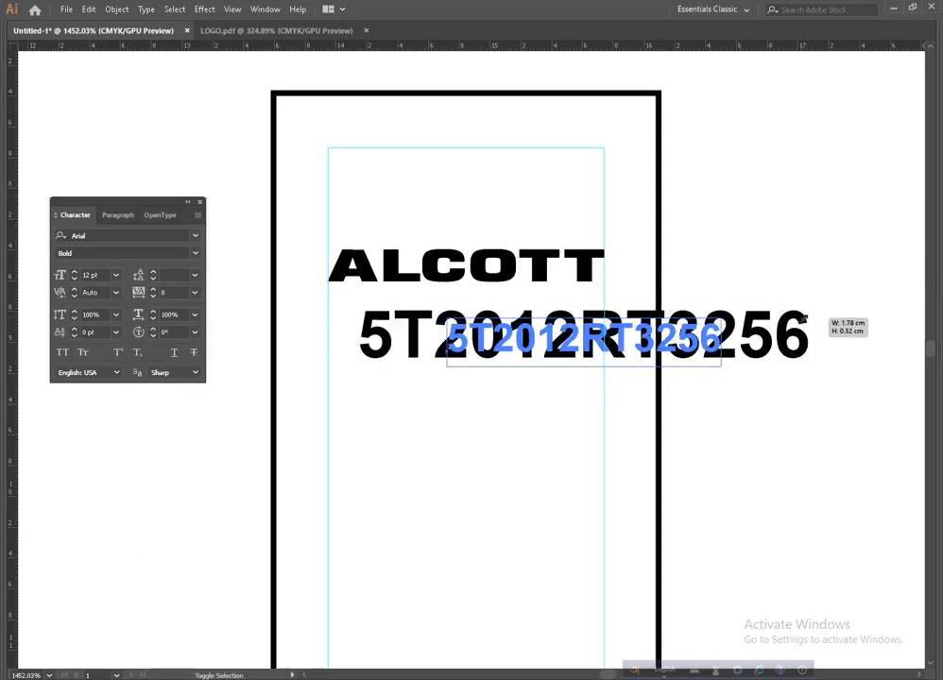
{"action": "left_click_drag", "start_coordinate": [586, 342], "coordinate": [578, 342]}
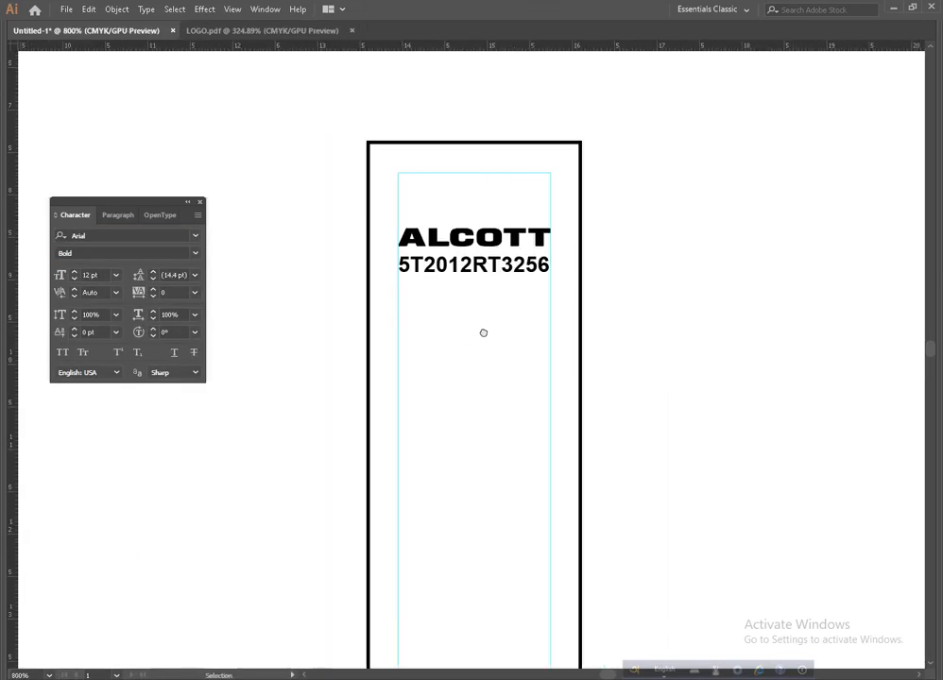
Step: Duplicate the 5T2012RT3256 line directly beneath itself and change the copy's text to C101 BLACK
{"action": "key", "text": "space"}
{"action": "left_click_drag", "start_coordinate": [468, 277], "coordinate": [482, 305]}
{"action": "key", "text": "space"}
{"action": "left_click", "coordinate": [475, 317], "text": "ctrl"}
{"action": "key", "text": "t"}
{"action": "triple_click", "coordinate": [544, 305]}
{"action": "type", "text": "C"}
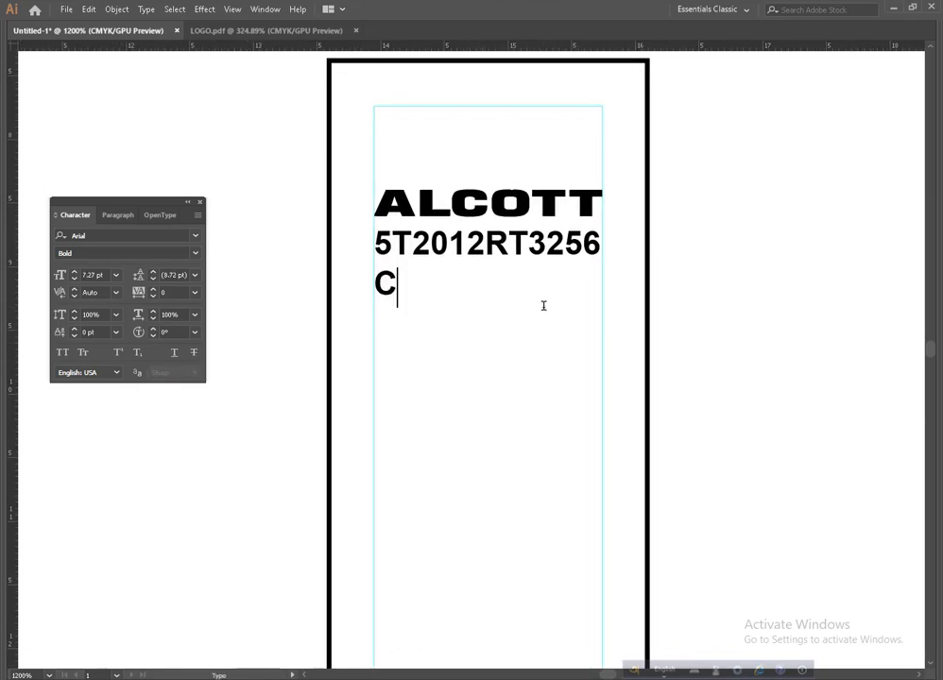
{"action": "type", "text": "101 "}
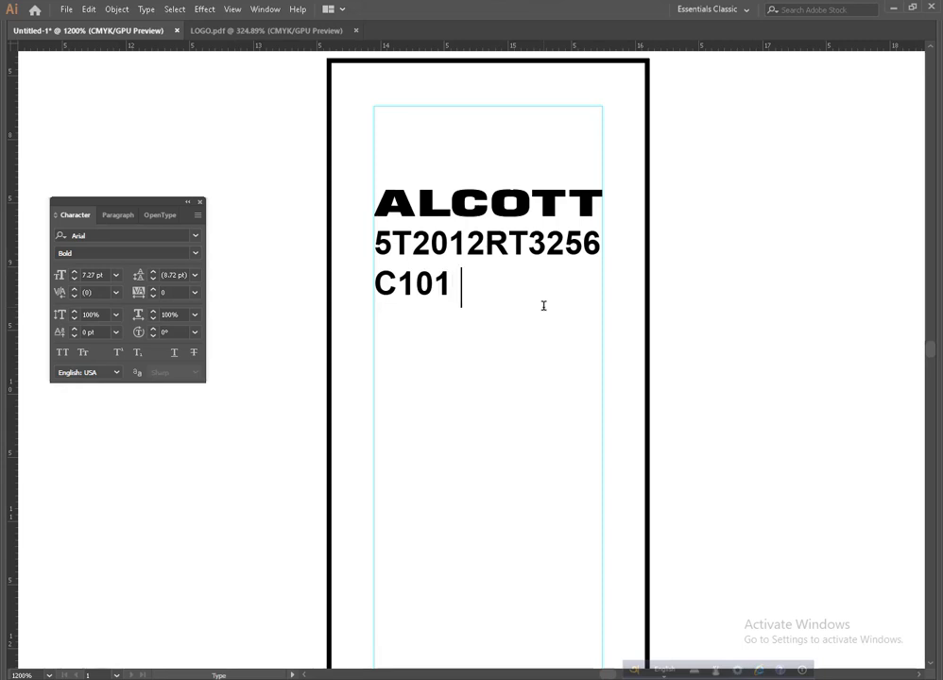
{"action": "type", "text": "BLACK"}
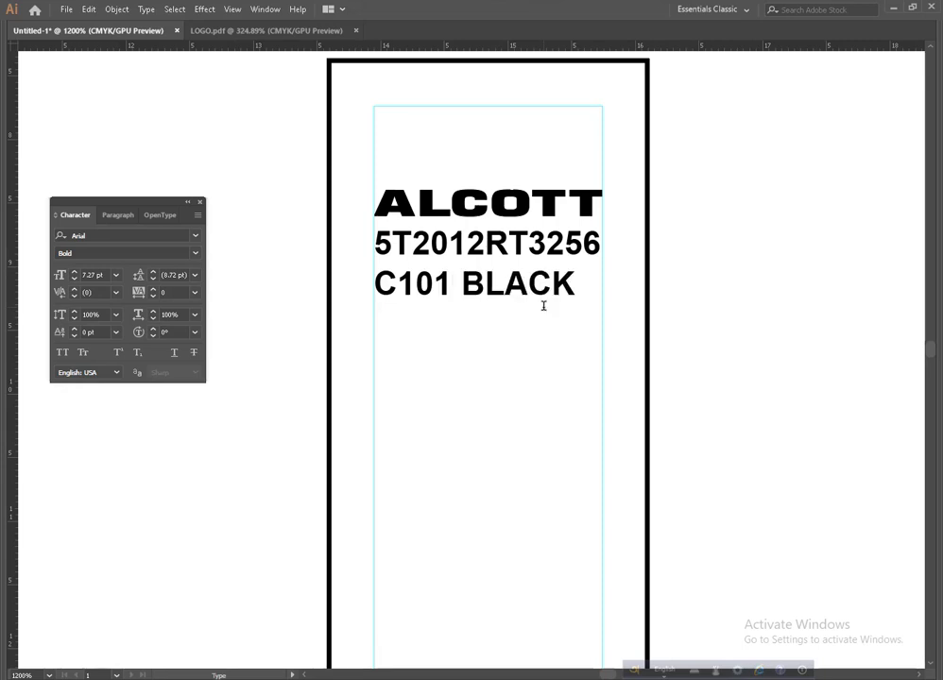
{"action": "key", "text": "Escape"}
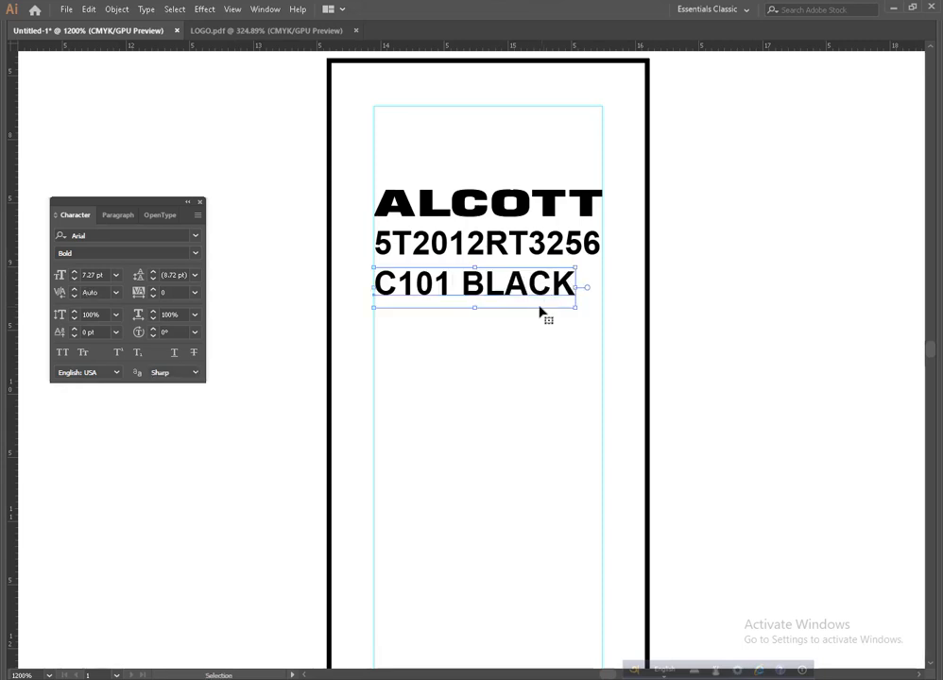
Step: Centre-align the C101 BLACK text and place it midway across the guide, and apply centre alignment to the 5T2012RT3256 text
{"action": "key", "text": "ctrl+shift+c"}
{"action": "left_click_drag", "start_coordinate": [437, 301], "coordinate": [548, 304]}
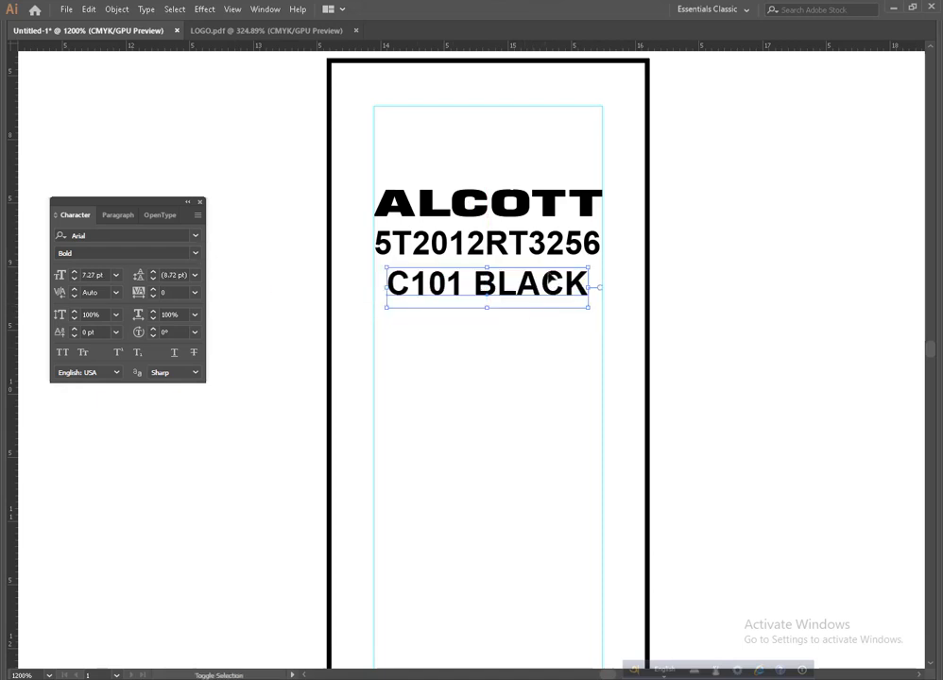
{"action": "left_click", "coordinate": [518, 248]}
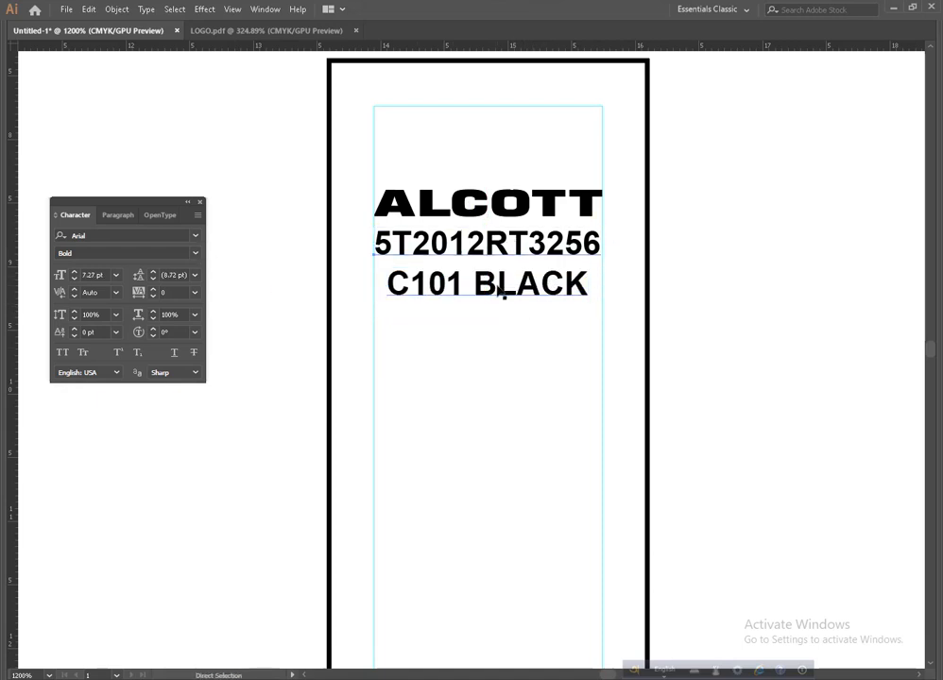
{"action": "key", "text": "ctrl+shift+c"}
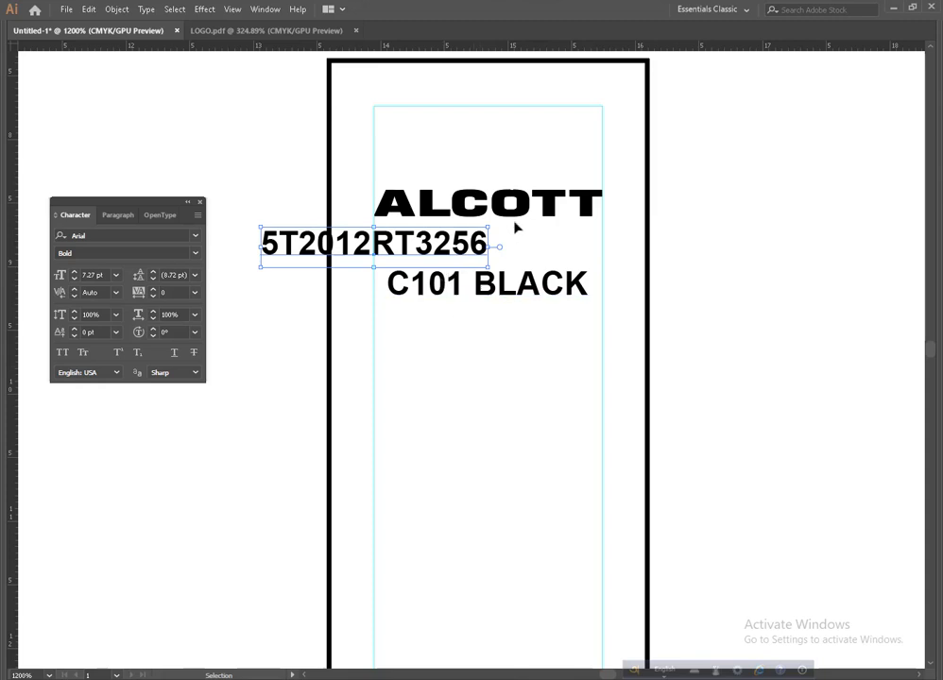
Step: Align the 5T2012RT3256 text with the ALCOTT logo on their horizontal centres
{"action": "left_click", "coordinate": [513, 214], "text": "shift"}
{"action": "left_click", "coordinate": [674, 212]}
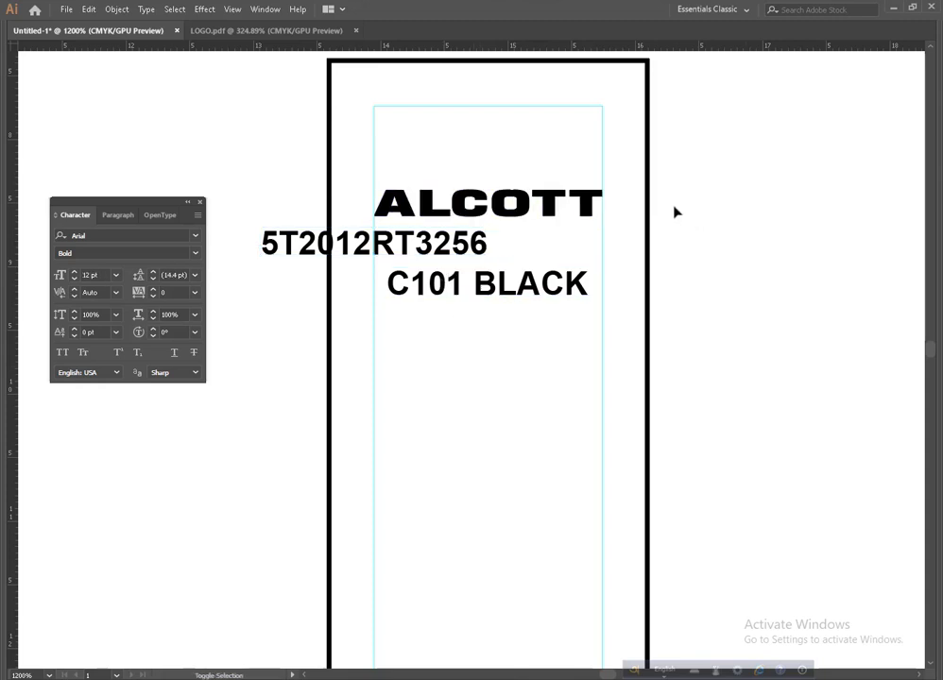
{"action": "key", "text": "shift+F8"}
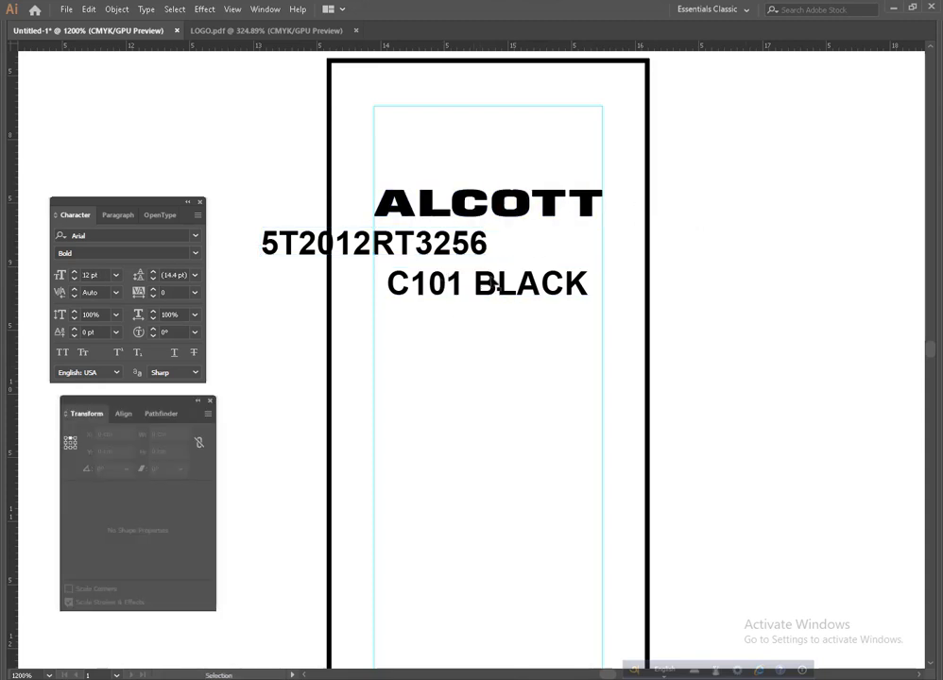
{"action": "left_click_drag", "start_coordinate": [160, 408], "coordinate": [150, 408]}
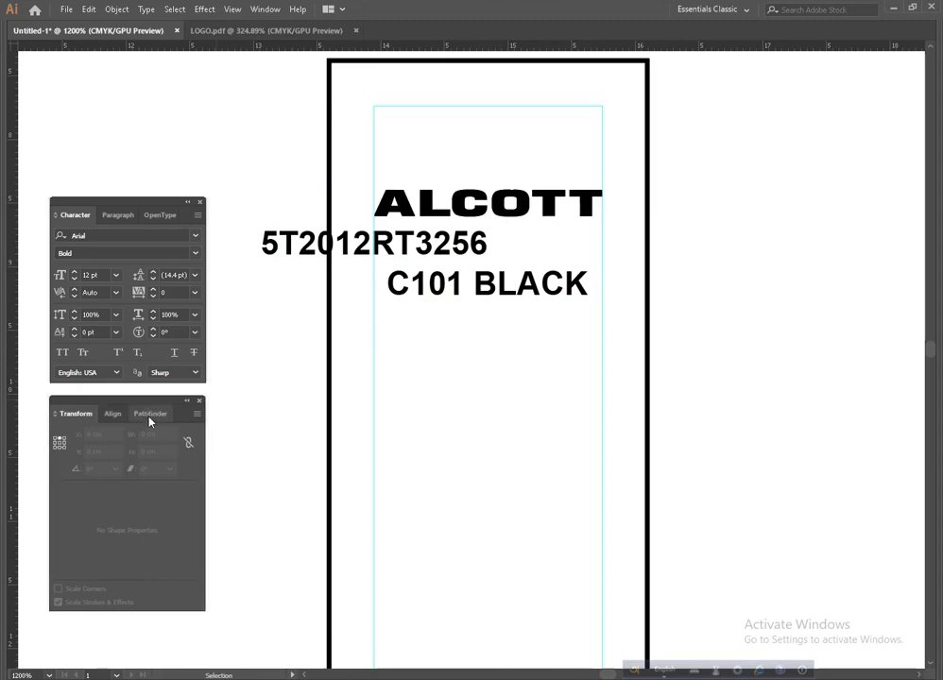
{"action": "left_click", "coordinate": [484, 246]}
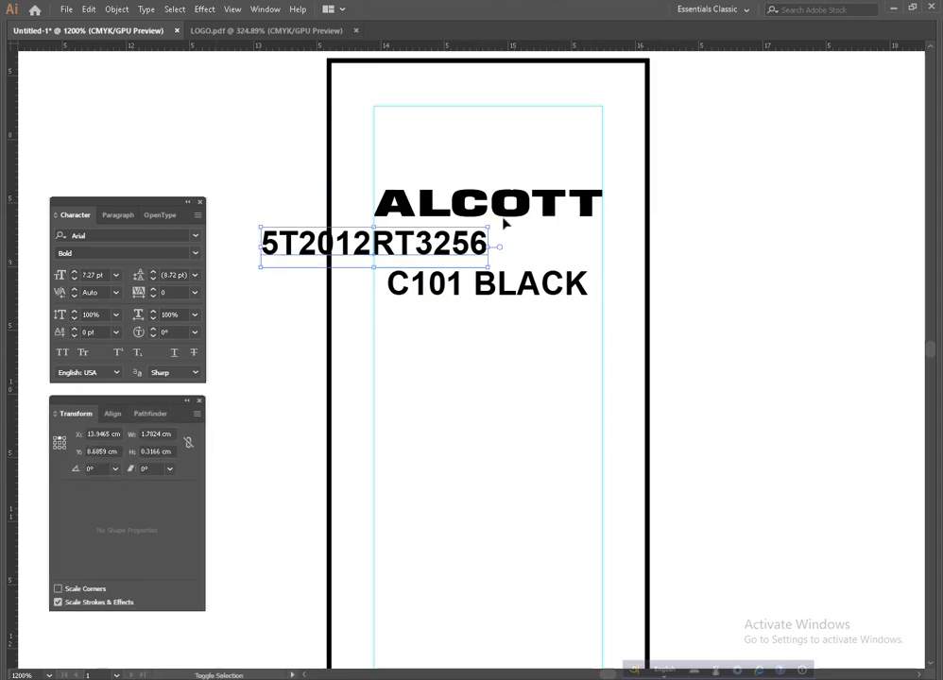
{"action": "left_click", "coordinate": [501, 214], "text": "shift"}
{"action": "left_click", "coordinate": [113, 414]}
{"action": "left_click", "coordinate": [74, 452]}
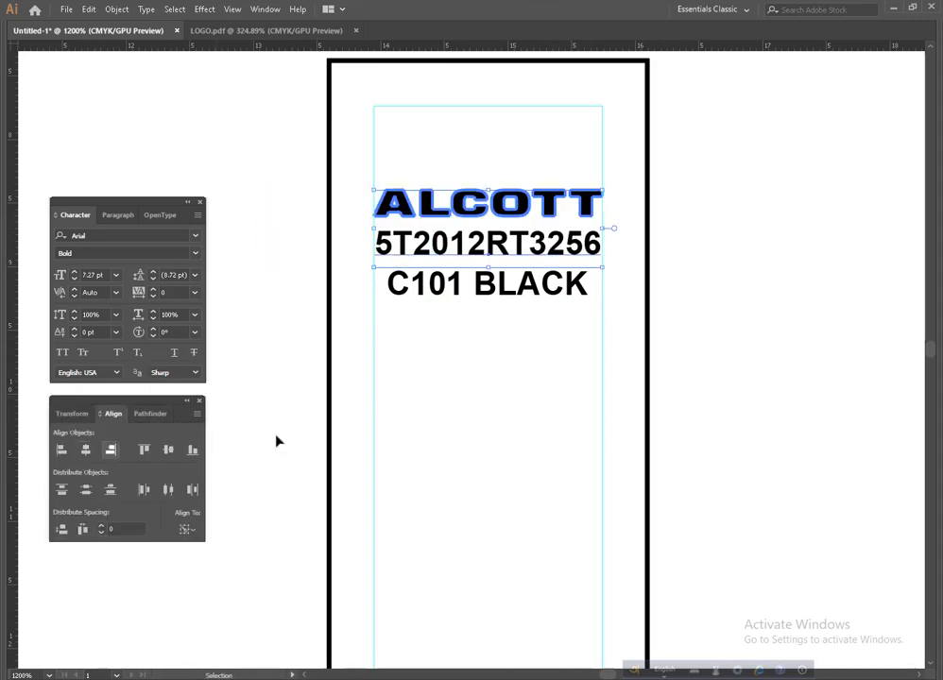
{"action": "left_click", "coordinate": [276, 440]}
Step: Change the font style of the C101 BLACK text to Arial Narrow
{"action": "left_click", "coordinate": [473, 300]}
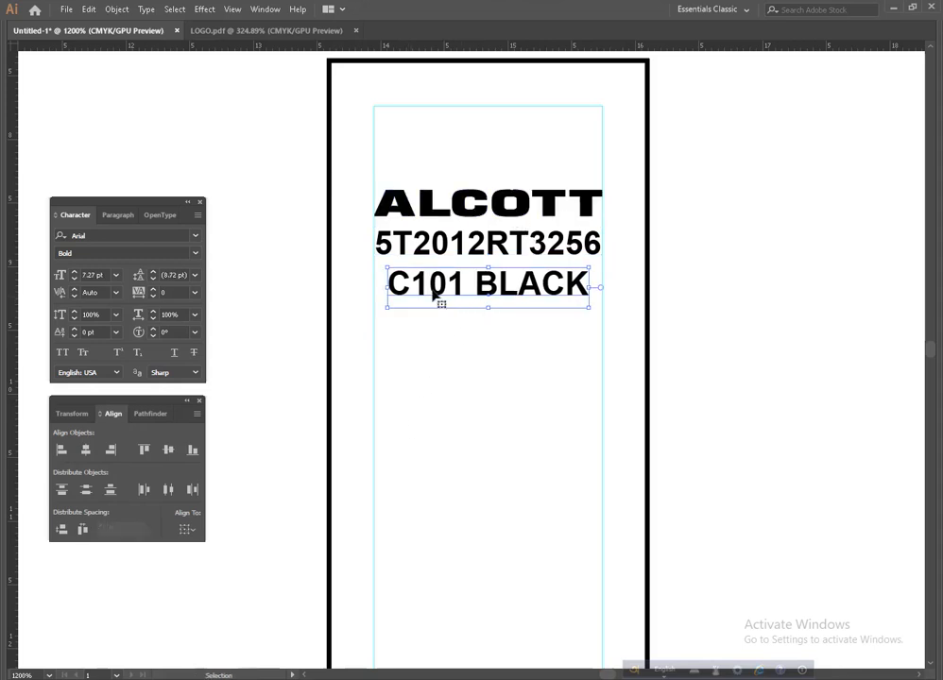
{"action": "left_click", "coordinate": [196, 253]}
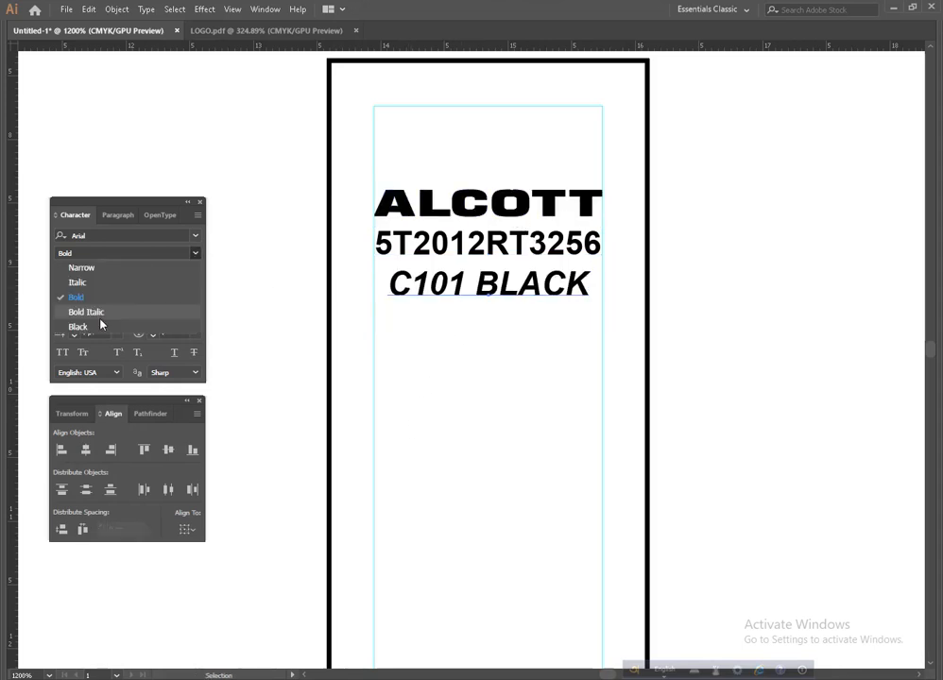
{"action": "left_click", "coordinate": [99, 269]}
{"action": "left_click", "coordinate": [520, 364]}
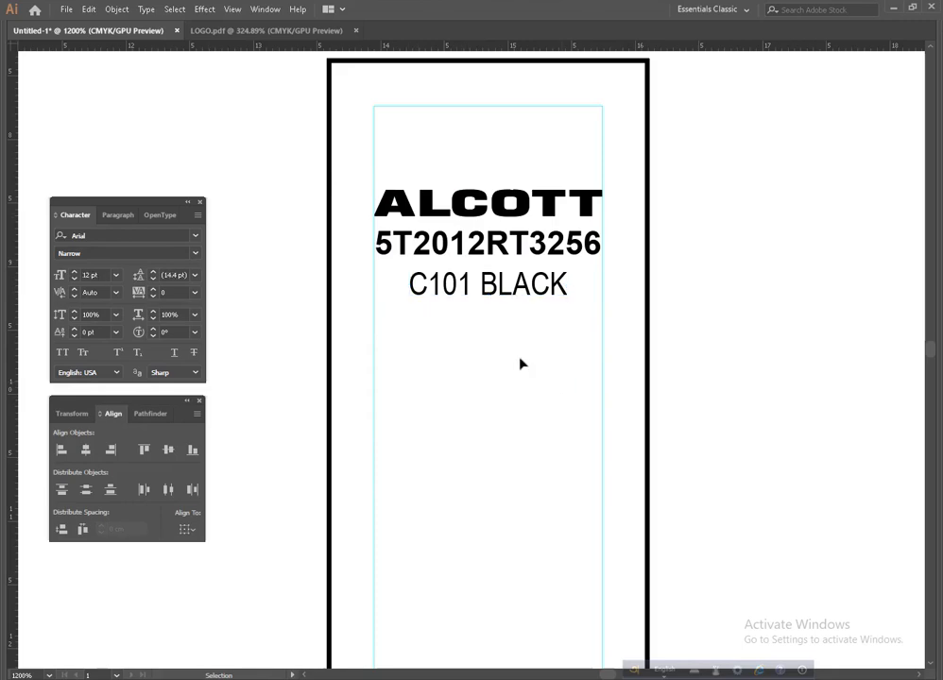
Step: Scale the C101 BLACK text down to about 6.63 pt and duplicate it directly beneath the original
{"action": "left_click", "coordinate": [506, 285]}
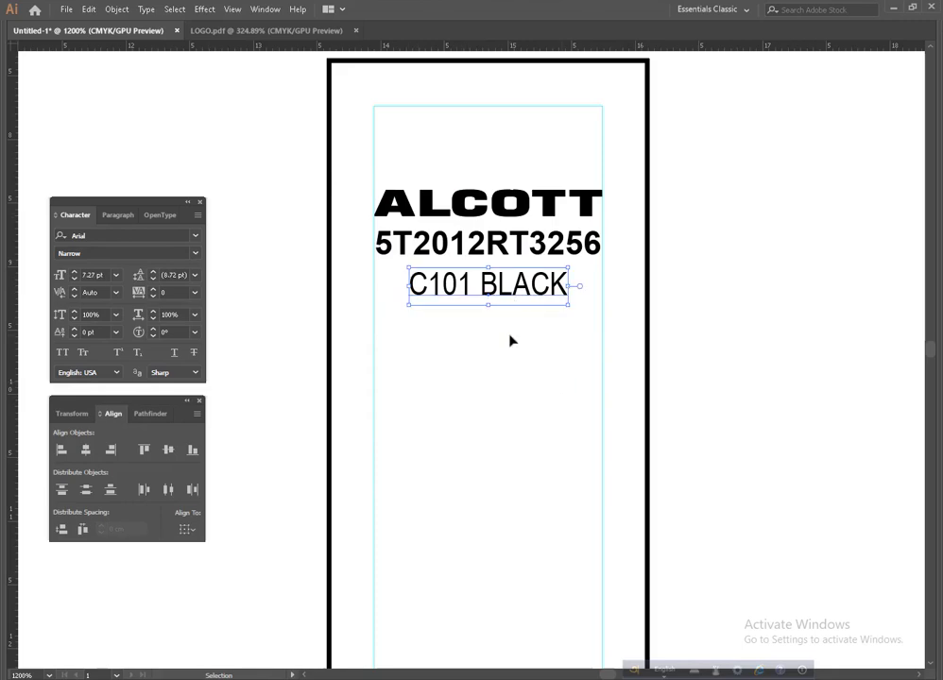
{"action": "key", "text": "ctrl+equal"}
{"action": "left_click_drag", "start_coordinate": [560, 362], "coordinate": [556, 363]}
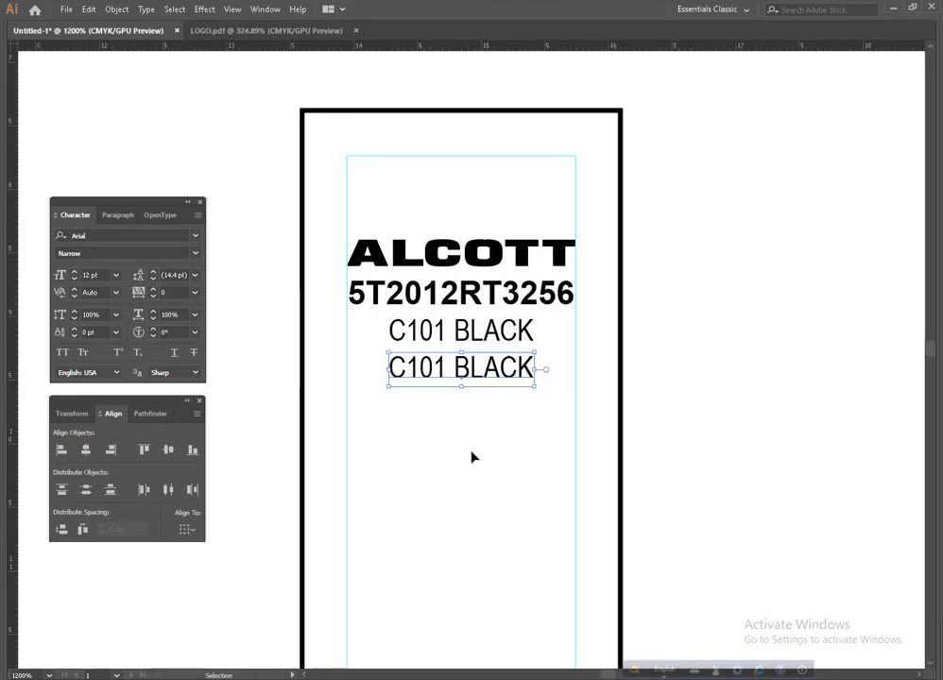
{"action": "left_click", "coordinate": [471, 454]}
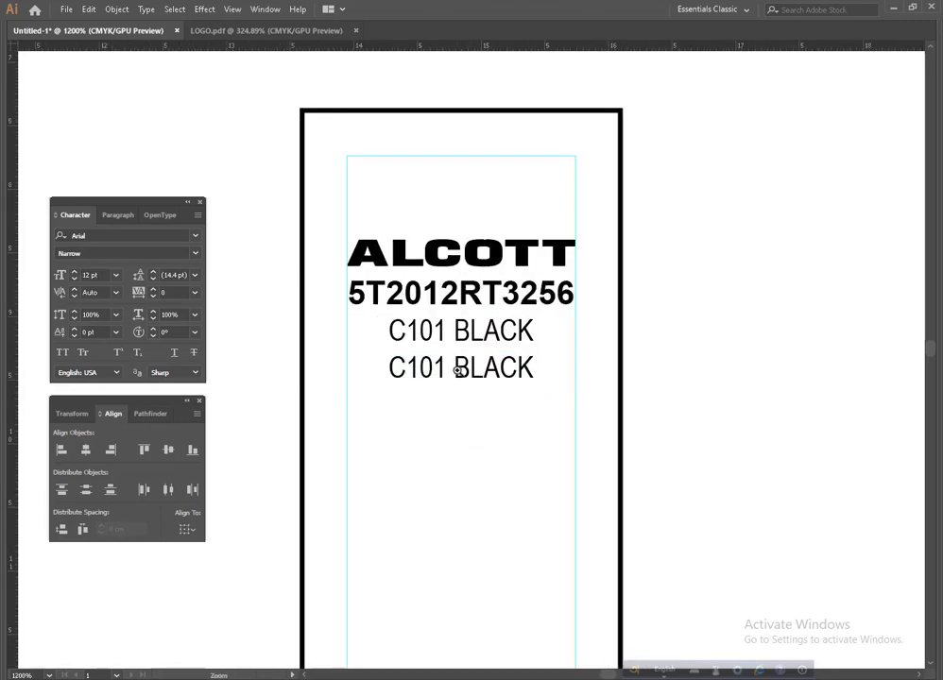
Step: Replace the text of the lower C101 BLACK copy with SHIRT
{"action": "left_click", "coordinate": [458, 370]}
{"action": "left_click_drag", "start_coordinate": [456, 394], "coordinate": [480, 408]}
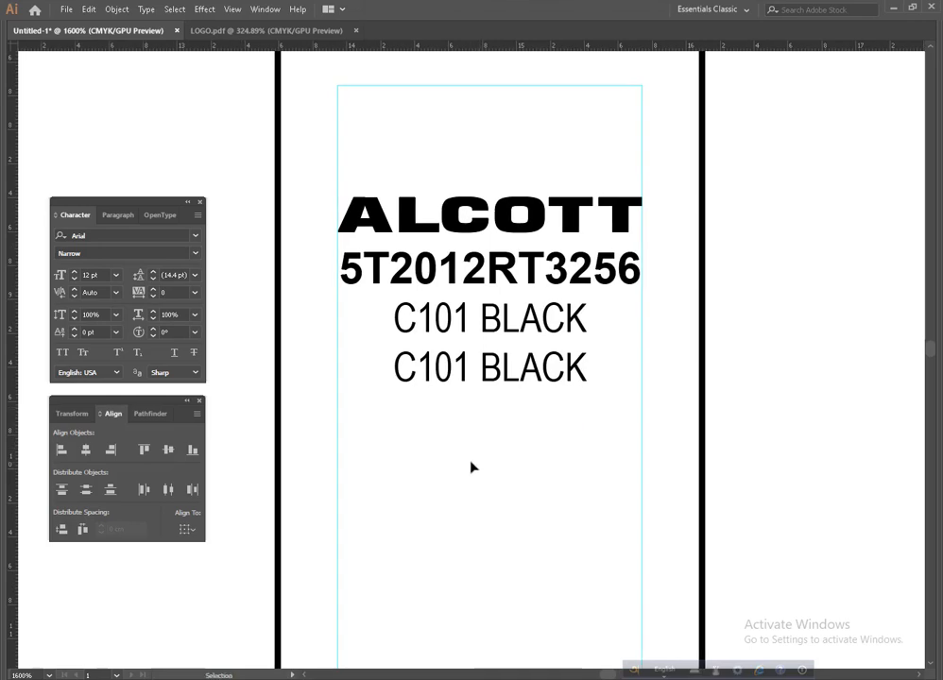
{"action": "key", "text": "ctrl+space"}
{"action": "left_click", "coordinate": [455, 395], "text": "ctrl+alt"}
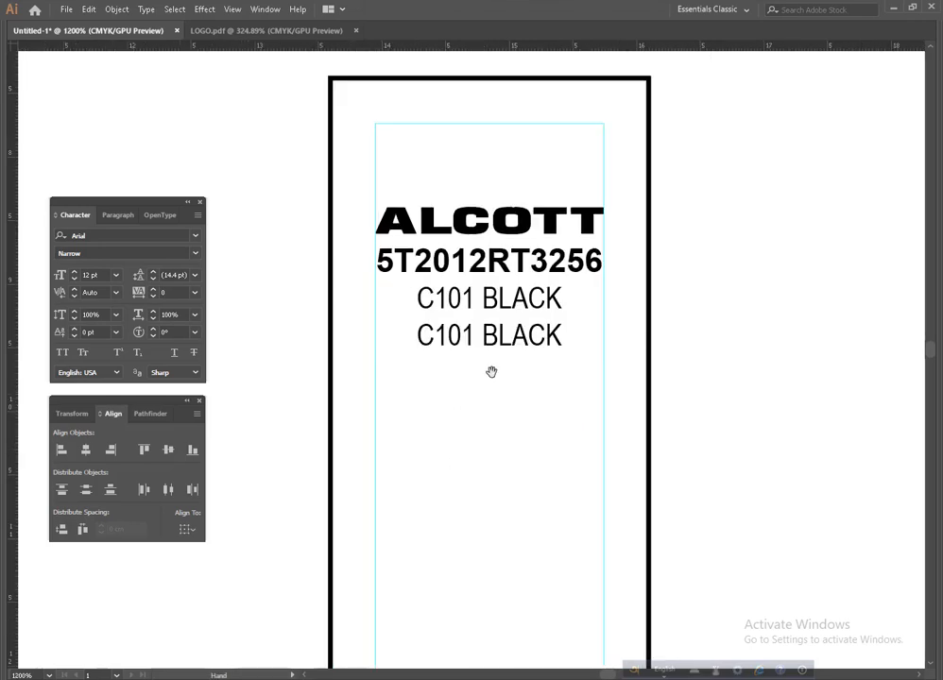
{"action": "left_click_drag", "start_coordinate": [490, 372], "coordinate": [484, 426]}
{"action": "left_click", "coordinate": [470, 366], "text": "ctrl"}
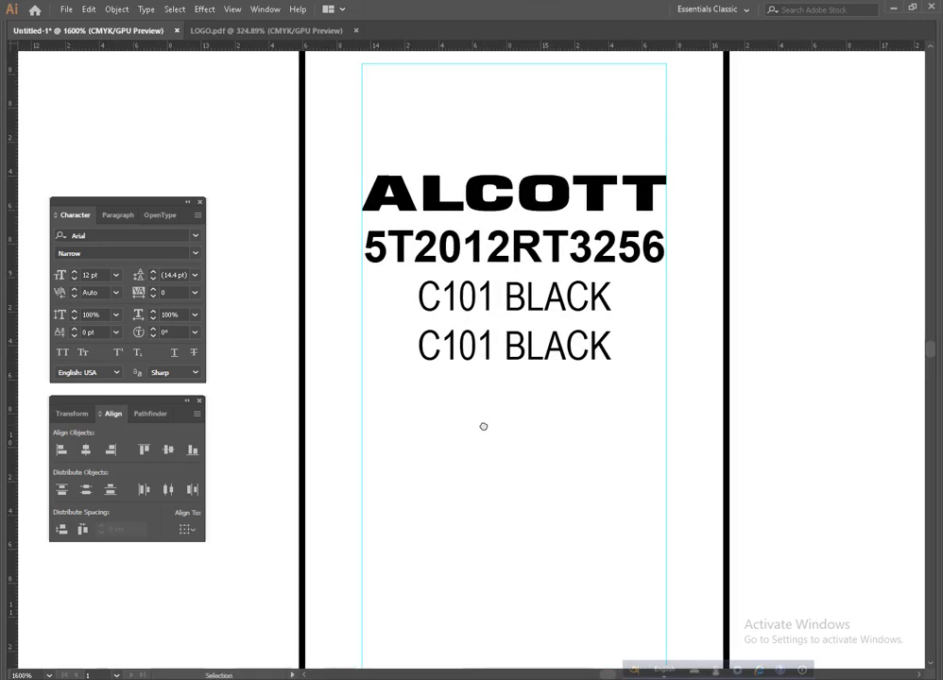
{"action": "key", "text": "t"}
{"action": "left_click_drag", "start_coordinate": [418, 345], "coordinate": [601, 332]}
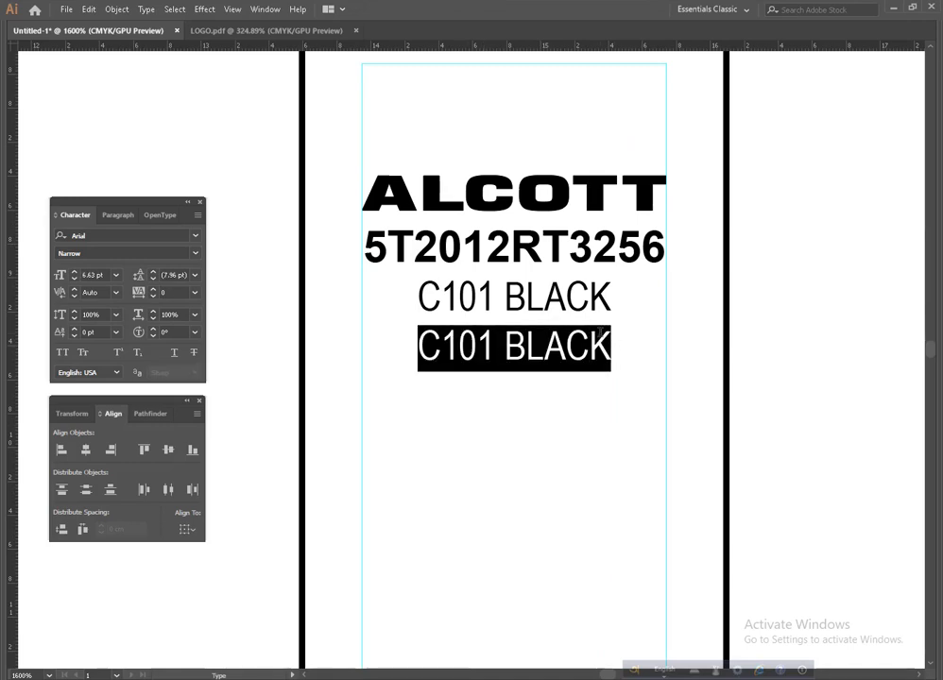
{"action": "type", "text": "SH"}
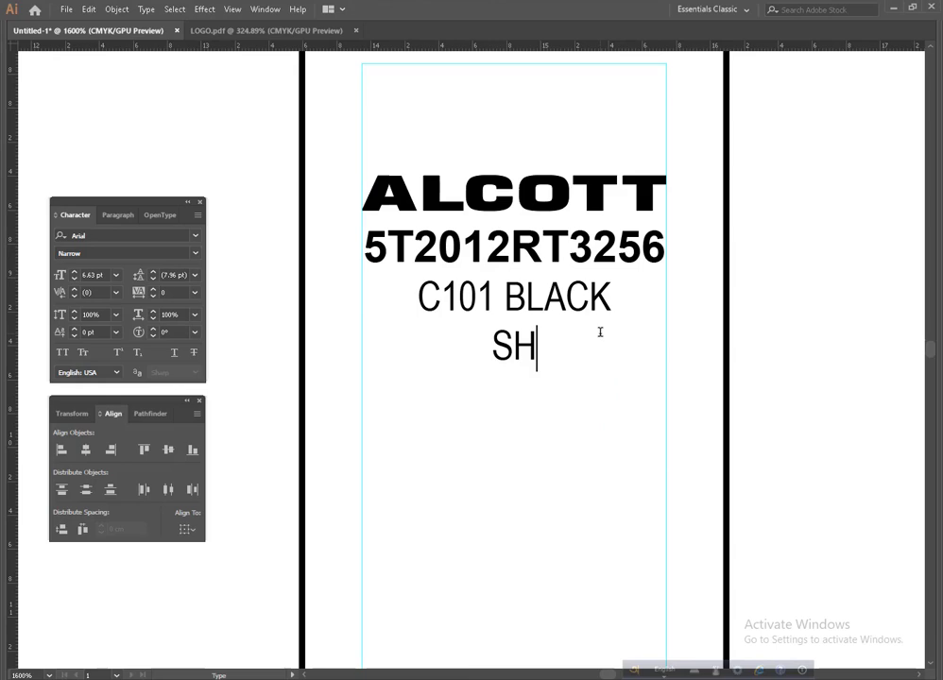
{"action": "type", "text": "IRT"}
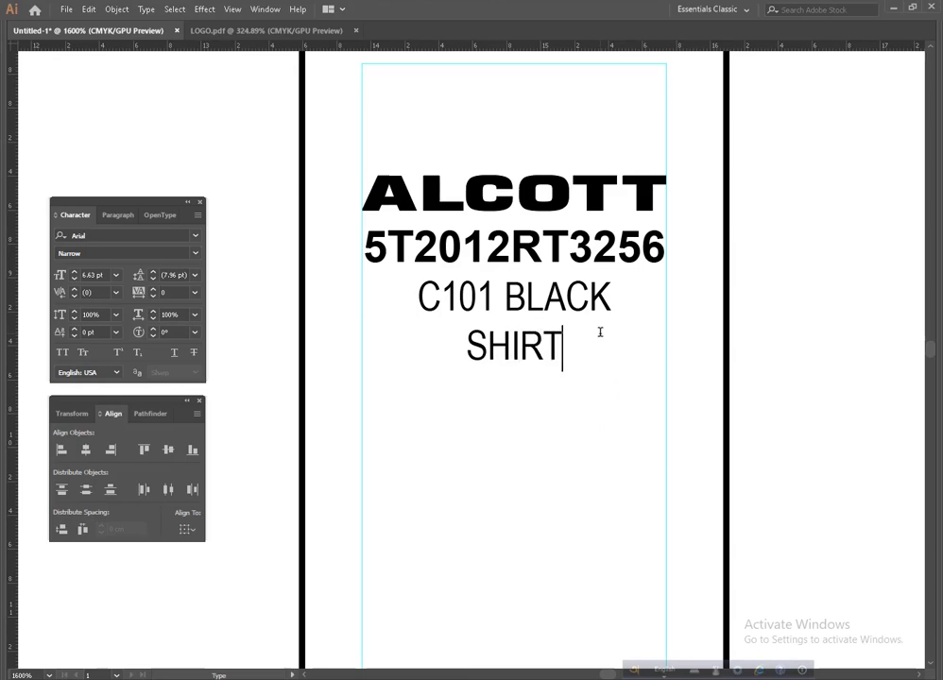
Step: Set the font style of the SHIRT text to Arial Bold
{"action": "key", "text": "Escape"}
{"action": "left_click", "coordinate": [194, 253]}
{"action": "left_click", "coordinate": [94, 297]}
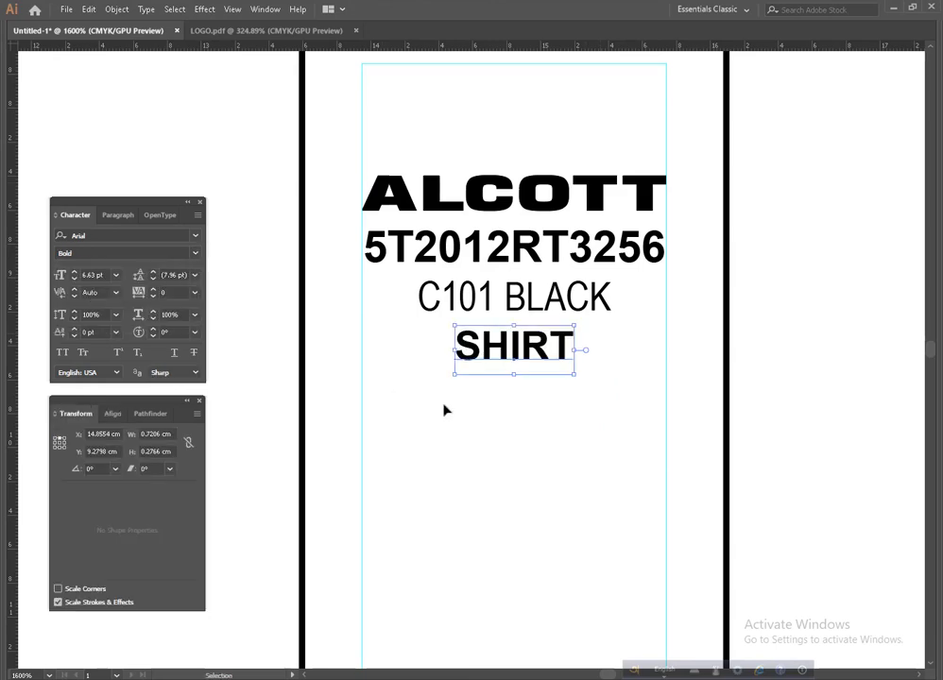
{"action": "left_click", "coordinate": [523, 411]}
Step: Duplicate the 5T2012RT3256 text directly beneath SHIRT and change the copy's text to Size S
{"action": "scroll", "coordinate": [505, 195], "scroll_direction": "down", "scroll_amount": 1}
{"action": "left_click_drag", "start_coordinate": [502, 192], "coordinate": [511, 304]}
{"action": "double_click", "coordinate": [499, 317]}
{"action": "double_click", "coordinate": [501, 321]}
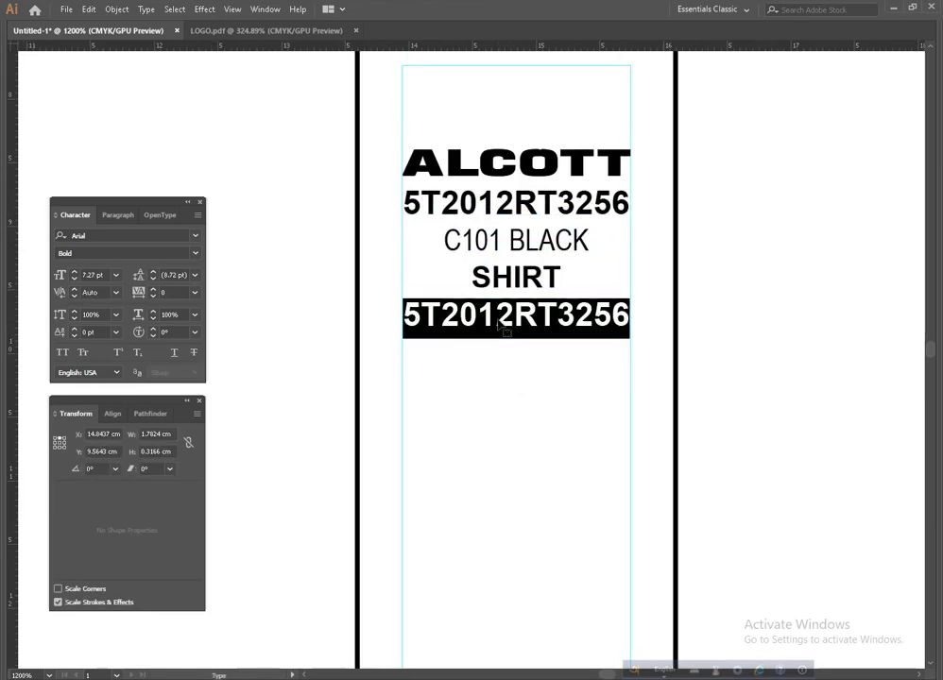
{"action": "type", "text": "SI"}
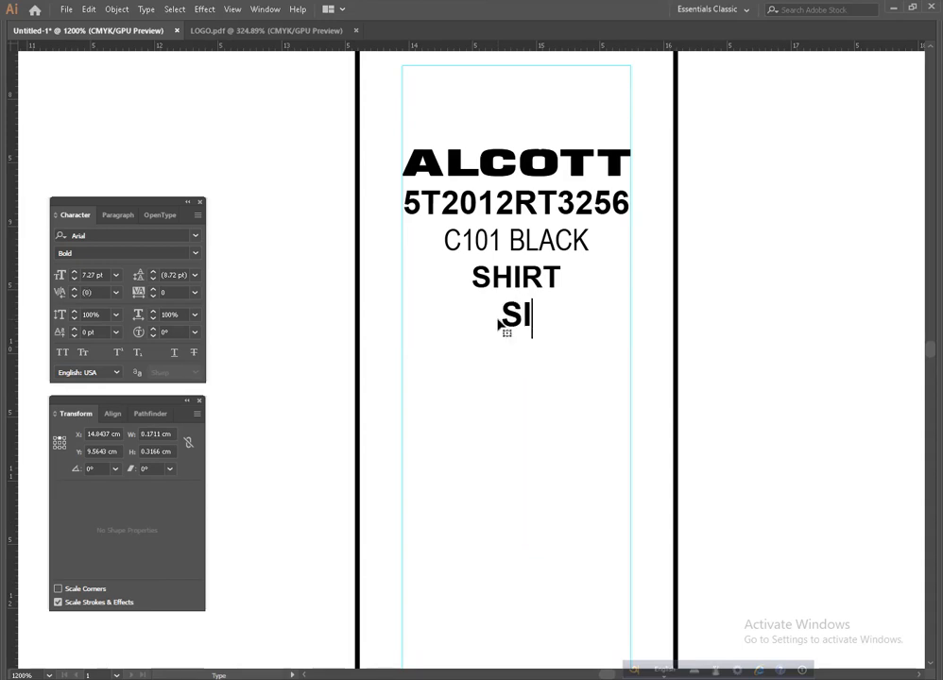
{"action": "key", "text": "BackSpace"}
{"action": "type", "text": "ize "}
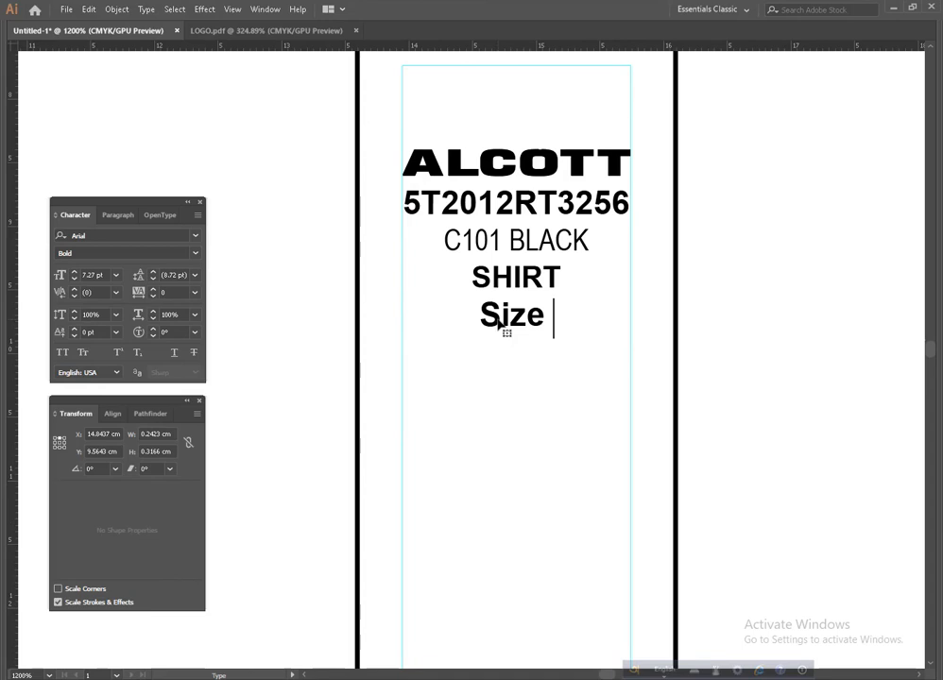
{"action": "type", "text": "s"}
{"action": "key", "text": "BackSpace"}
{"action": "type", "text": "S"}
{"action": "key", "text": "Escape"}
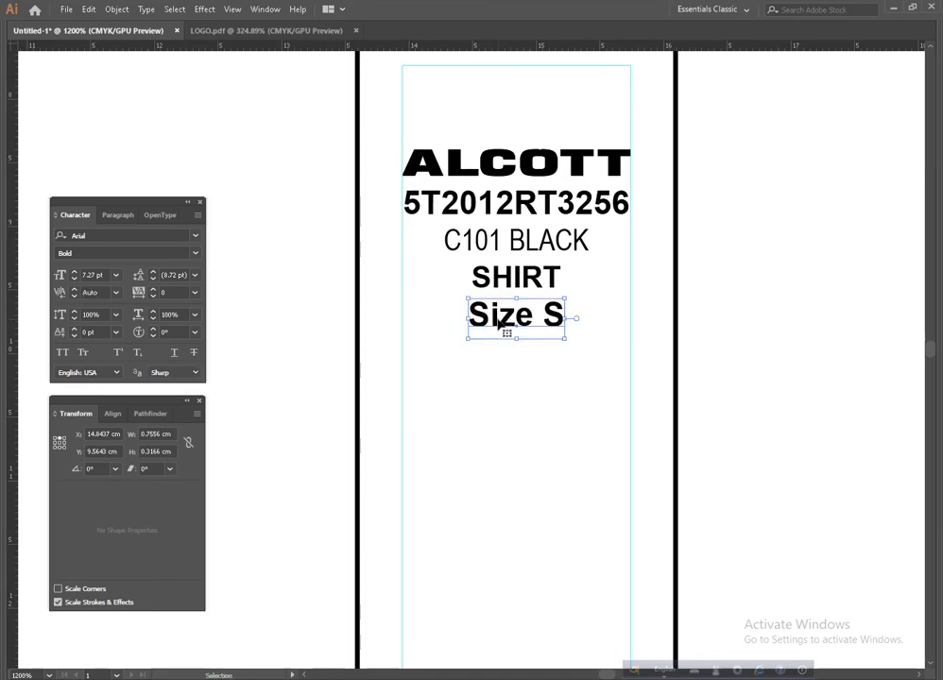
Step: Even out the vertical spacing between the ALCOTT logo and the four text lines beneath it
{"action": "left_click", "coordinate": [496, 370]}
{"action": "left_click", "coordinate": [480, 357], "text": "ctrl+alt"}
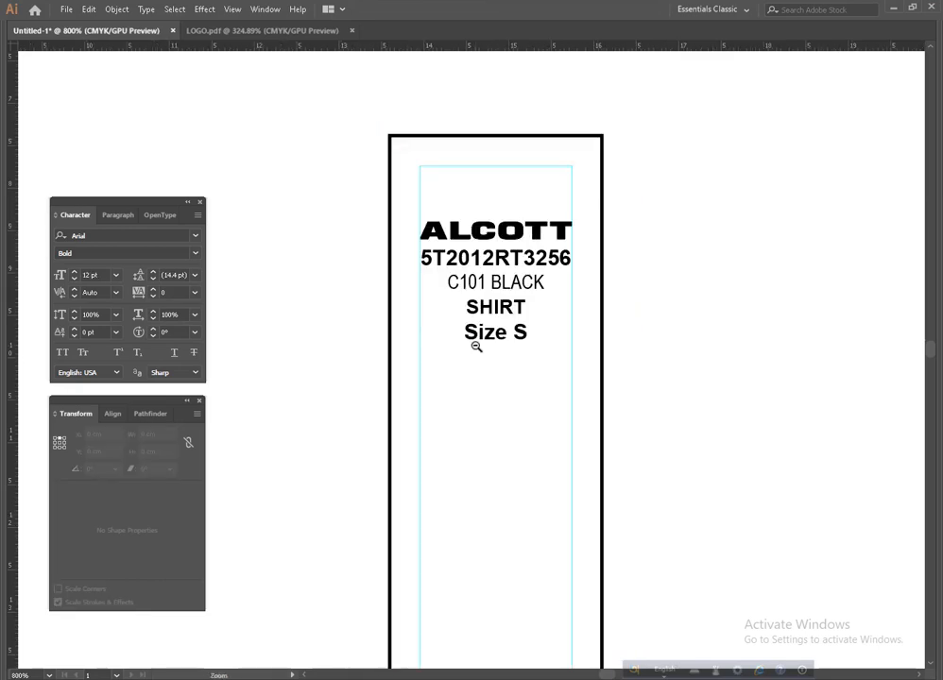
{"action": "key", "text": "v"}
{"action": "left_click", "coordinate": [429, 227]}
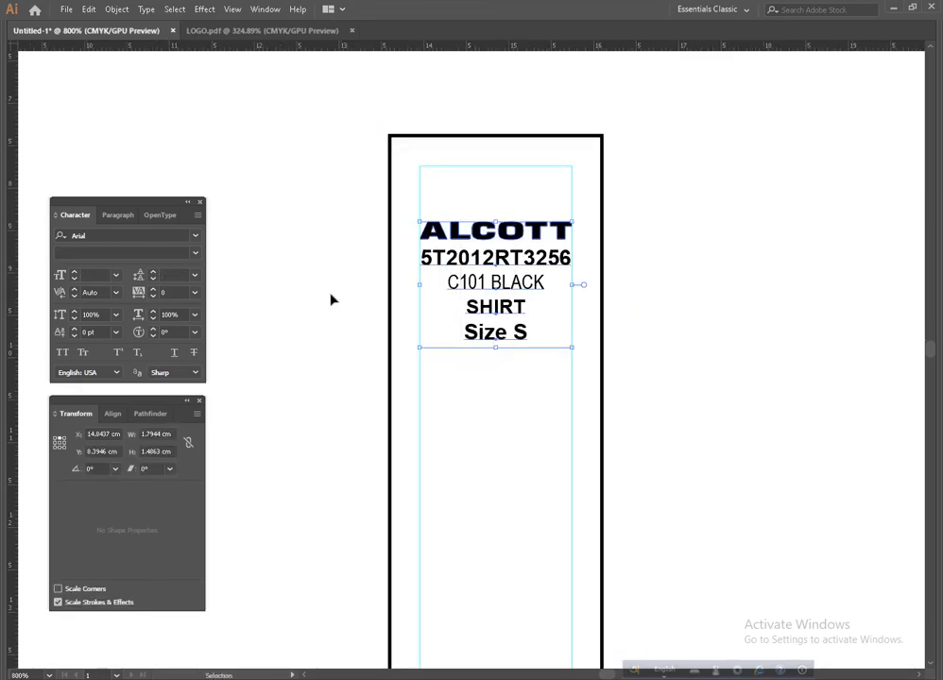
{"action": "left_click", "coordinate": [111, 414]}
{"action": "key", "text": "Escape"}
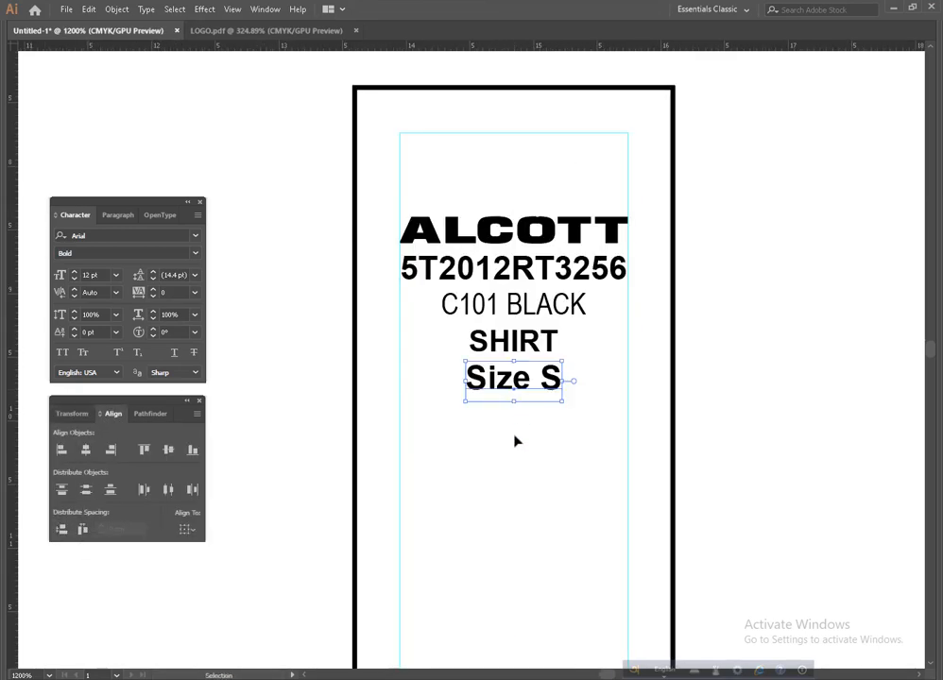
{"action": "left_click", "coordinate": [515, 454]}
Step: Move the IMPORTED AND DISTRIBUTED importer address block into the lower end of the label's margin guide, centred between the guide's sides
{"action": "left_click", "coordinate": [489, 368], "text": "alt"}
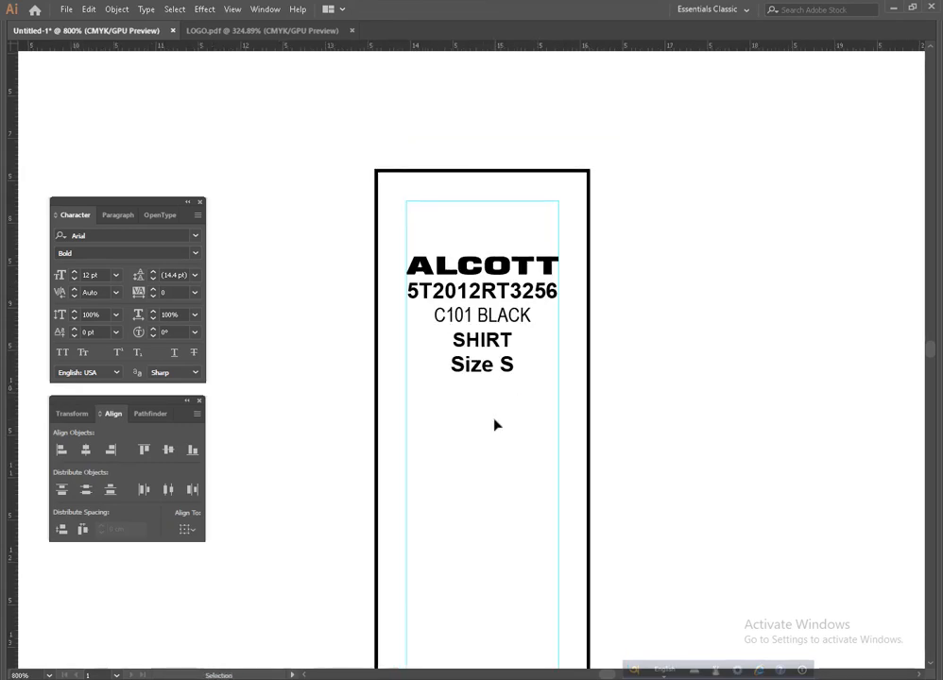
{"action": "left_click", "coordinate": [447, 381], "text": "alt"}
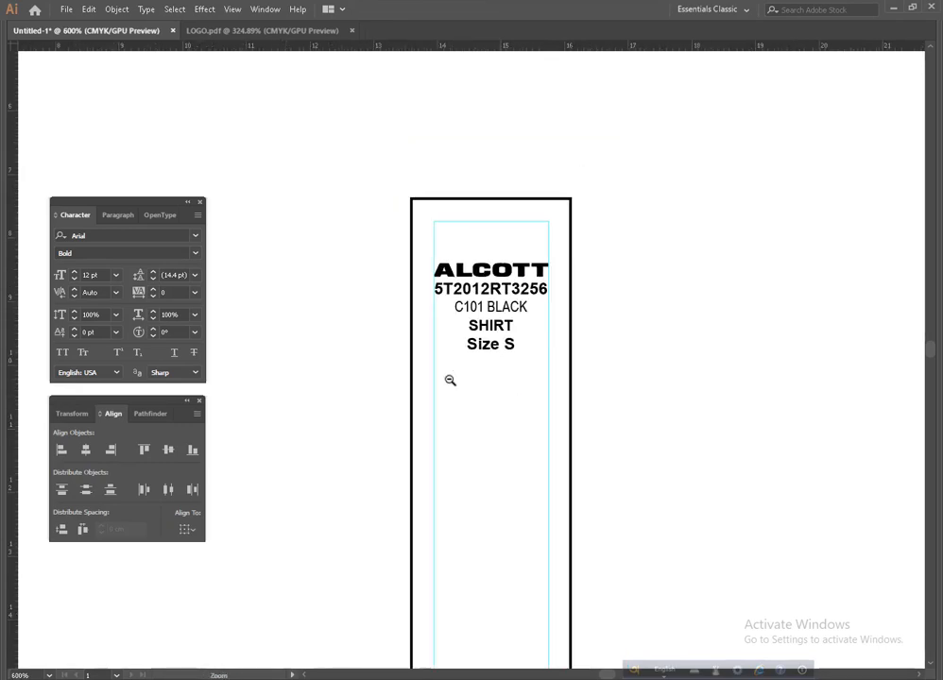
{"action": "left_click_drag", "start_coordinate": [441, 261], "coordinate": [682, 513]}
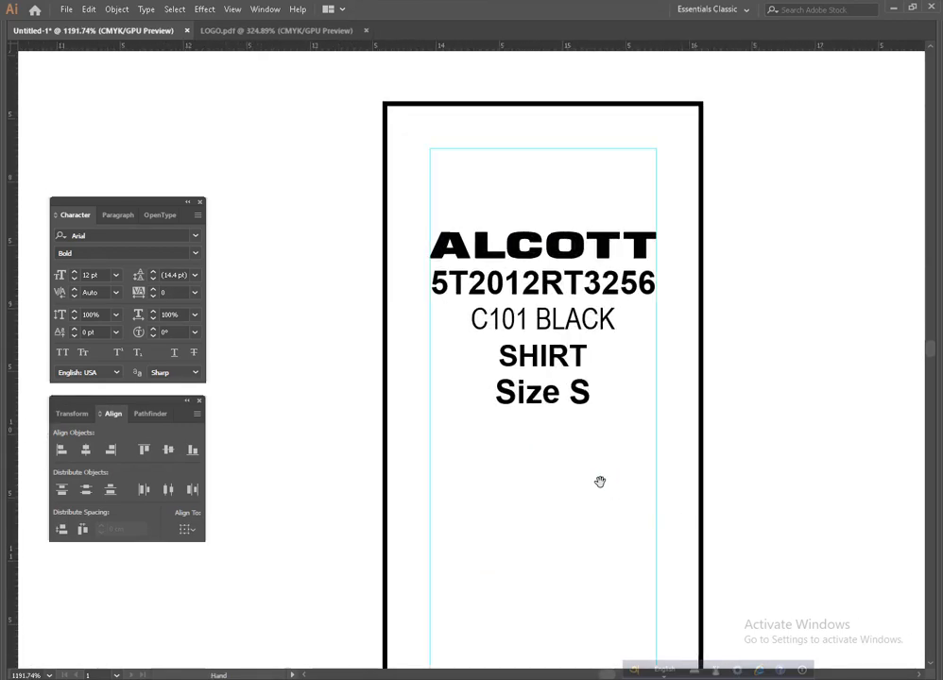
{"action": "left_click", "coordinate": [480, 414], "text": "alt"}
{"action": "left_click", "coordinate": [475, 421], "text": "alt"}
{"action": "left_click_drag", "start_coordinate": [471, 441], "coordinate": [416, 517]}
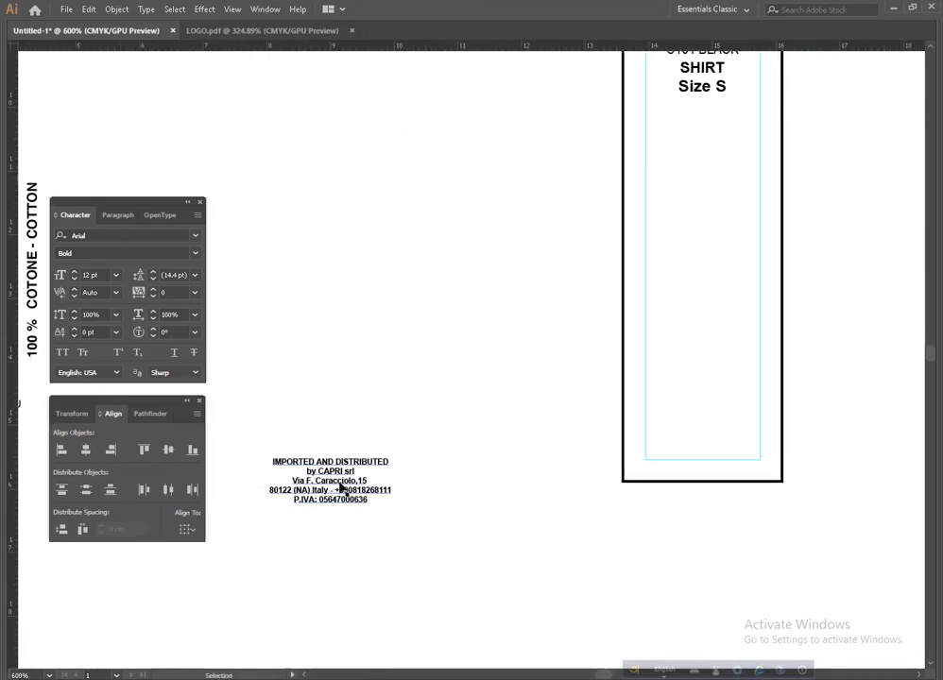
{"action": "left_click_drag", "start_coordinate": [340, 487], "coordinate": [714, 444]}
{"action": "left_click_drag", "start_coordinate": [765, 417], "coordinate": [831, 421]}
{"action": "left_click_drag", "start_coordinate": [774, 410], "coordinate": [761, 415]}
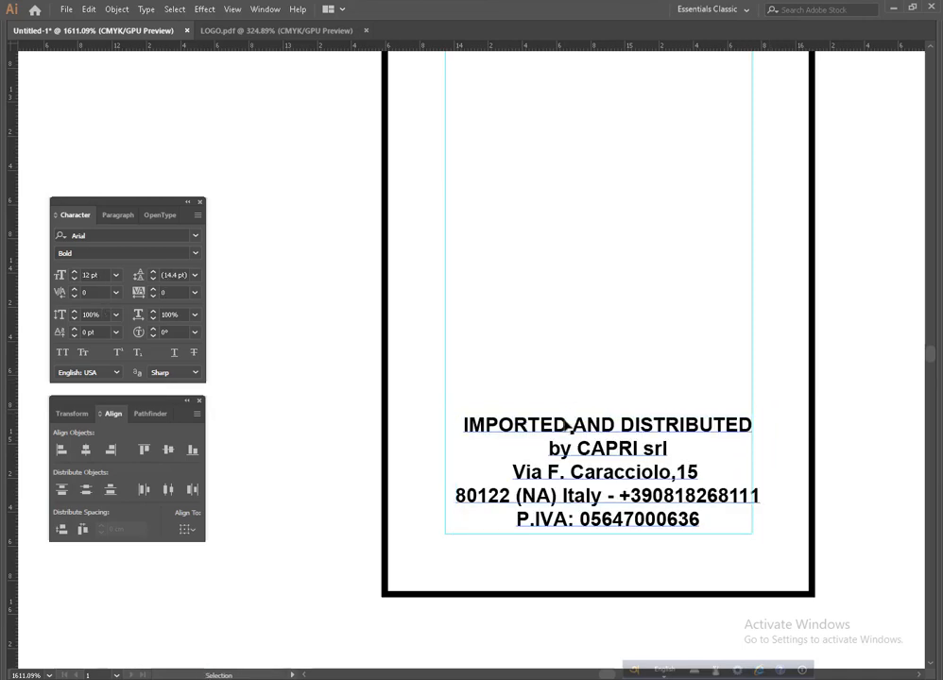
{"action": "left_click_drag", "start_coordinate": [573, 427], "coordinate": [563, 427]}
{"action": "left_click", "coordinate": [570, 363]}
Step: Review the whole label layout, from the ALCOTT logo down to the importer address block
{"action": "key", "text": "z"}
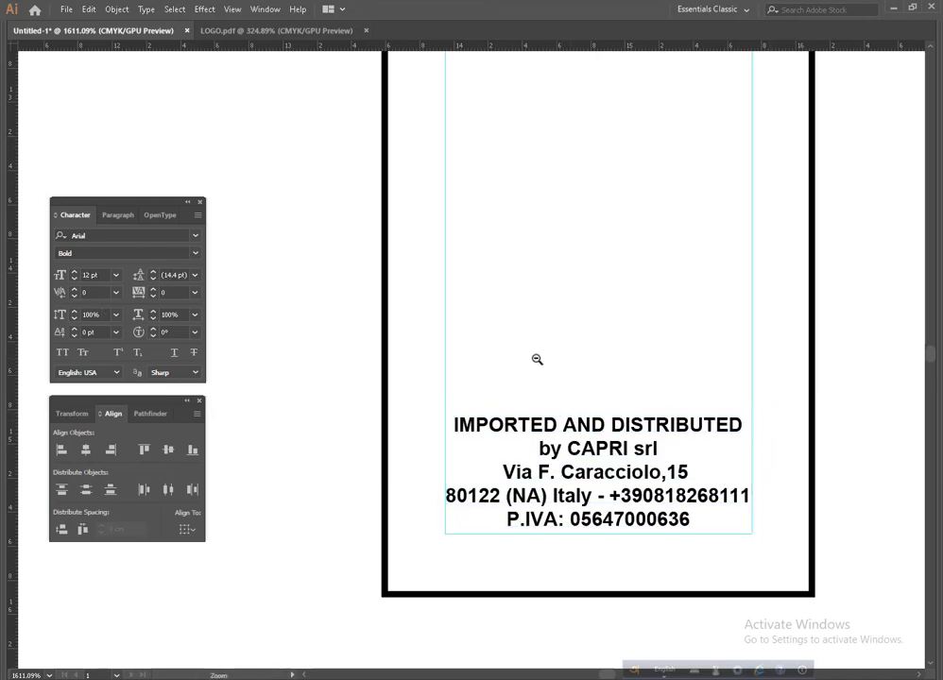
{"action": "left_click", "coordinate": [537, 359], "text": "alt"}
{"action": "left_click", "coordinate": [537, 360], "text": "alt"}
{"action": "left_click_drag", "start_coordinate": [466, 305], "coordinate": [537, 635]}
{"action": "left_click", "coordinate": [452, 402], "text": "alt"}
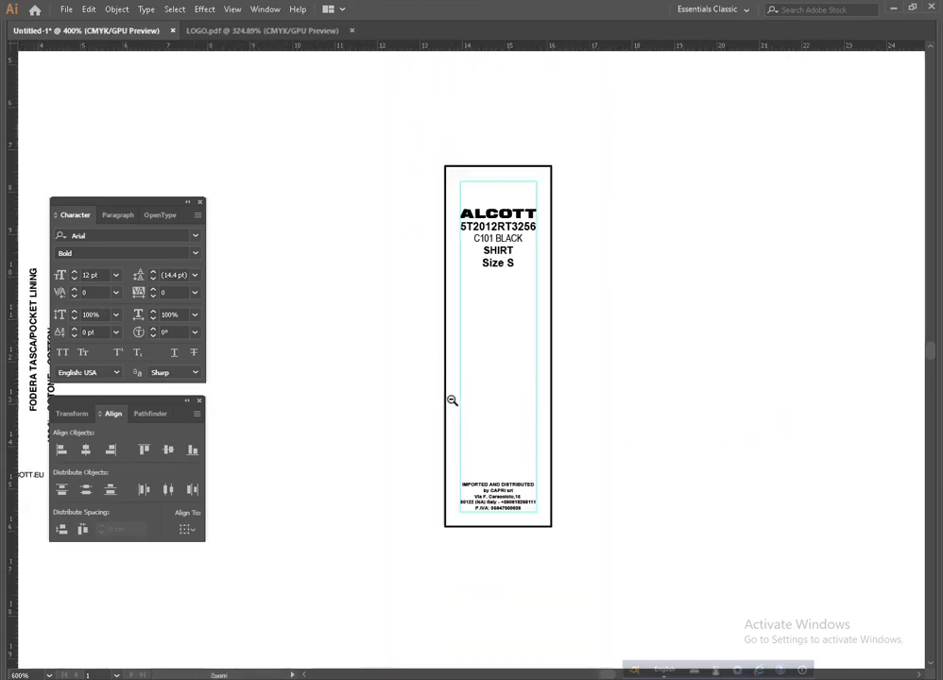
{"action": "left_click_drag", "start_coordinate": [491, 396], "coordinate": [541, 391]}
{"action": "key", "text": "z"}
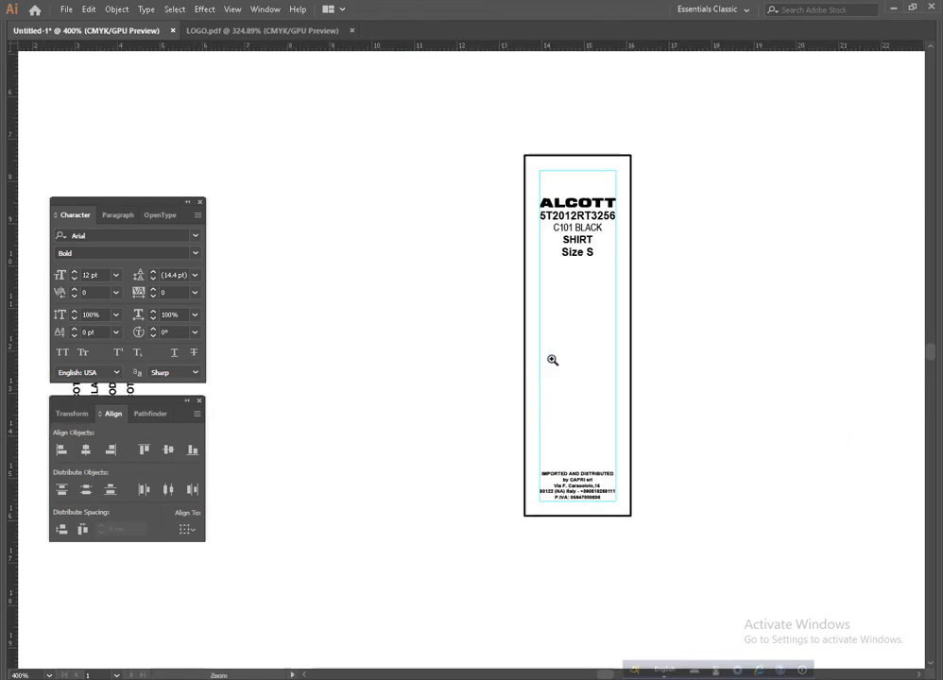
{"action": "key", "text": "v"}
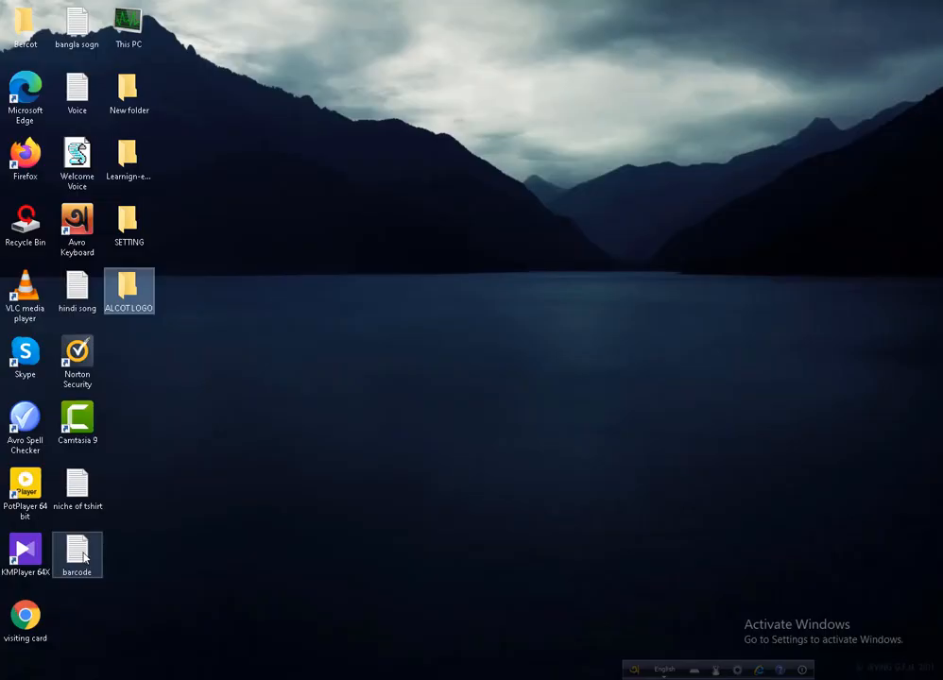
Step: Open the barcode text file from the desktop and bring up the Barcode Wizard beside its numbers
{"action": "double_click", "coordinate": [77, 556]}
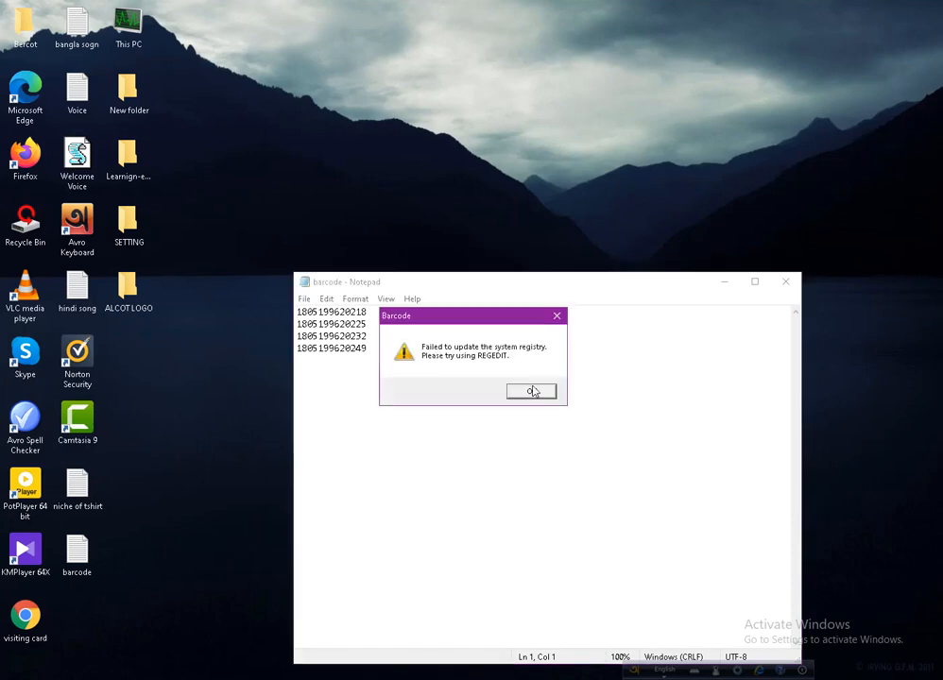
{"action": "left_click", "coordinate": [537, 390]}
{"action": "left_click_drag", "start_coordinate": [515, 225], "coordinate": [651, 157]}
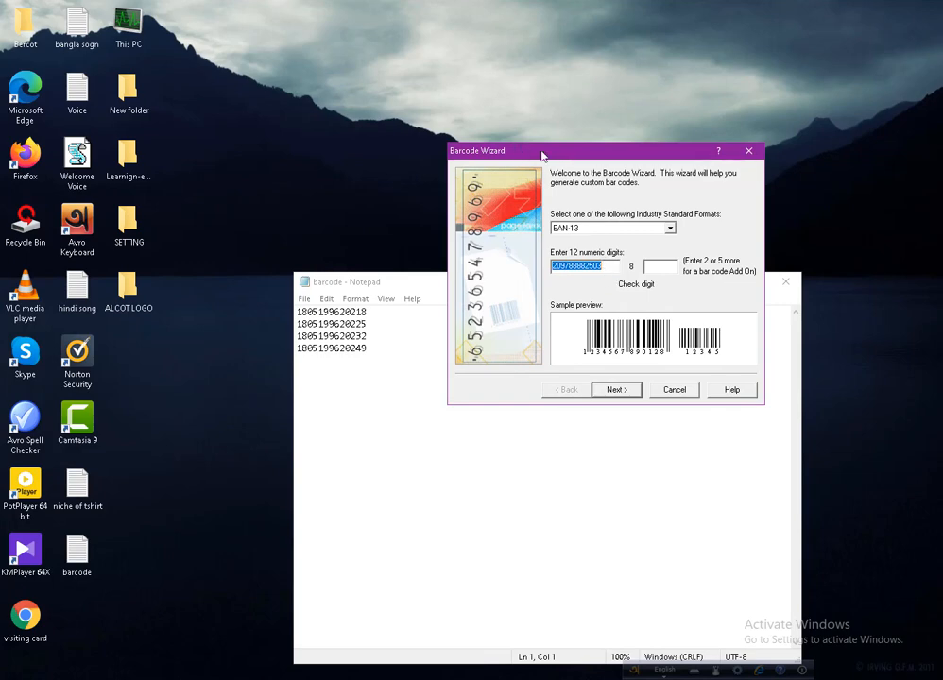
{"action": "left_click_drag", "start_coordinate": [542, 151], "coordinate": [563, 186]}
Step: Choose EAN-13 as the industry standard format in the Barcode Wizard
{"action": "left_click", "coordinate": [693, 263]}
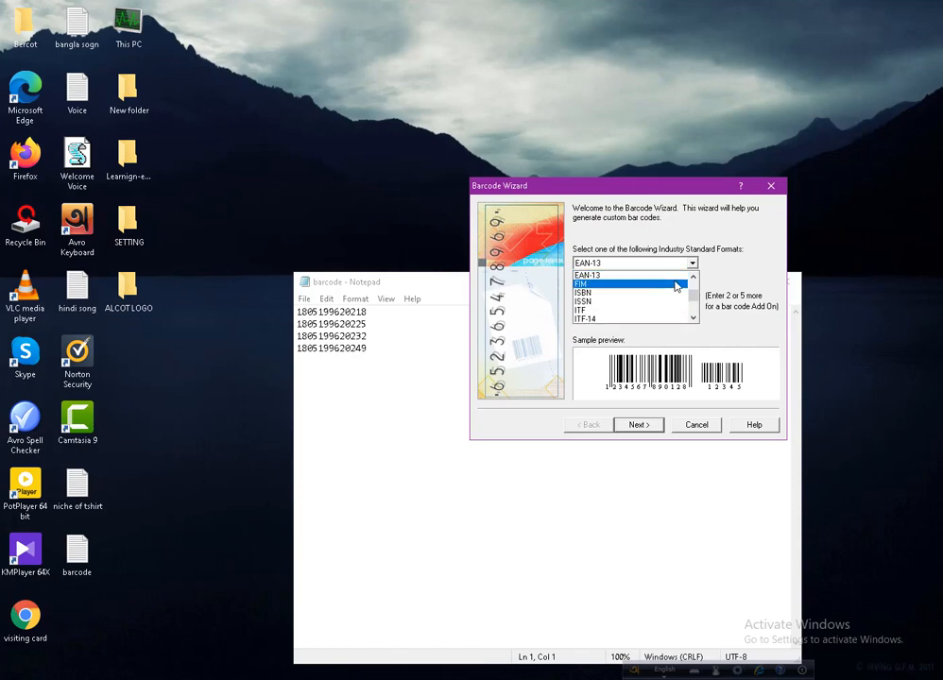
{"action": "mouse_move", "coordinate": [692, 300]}
{"action": "left_mouse_down"}
{"action": "mouse_move", "coordinate": [698, 290]}
{"action": "mouse_move", "coordinate": [705, 308]}
{"action": "mouse_move", "coordinate": [697, 286]}
{"action": "left_mouse_up"}
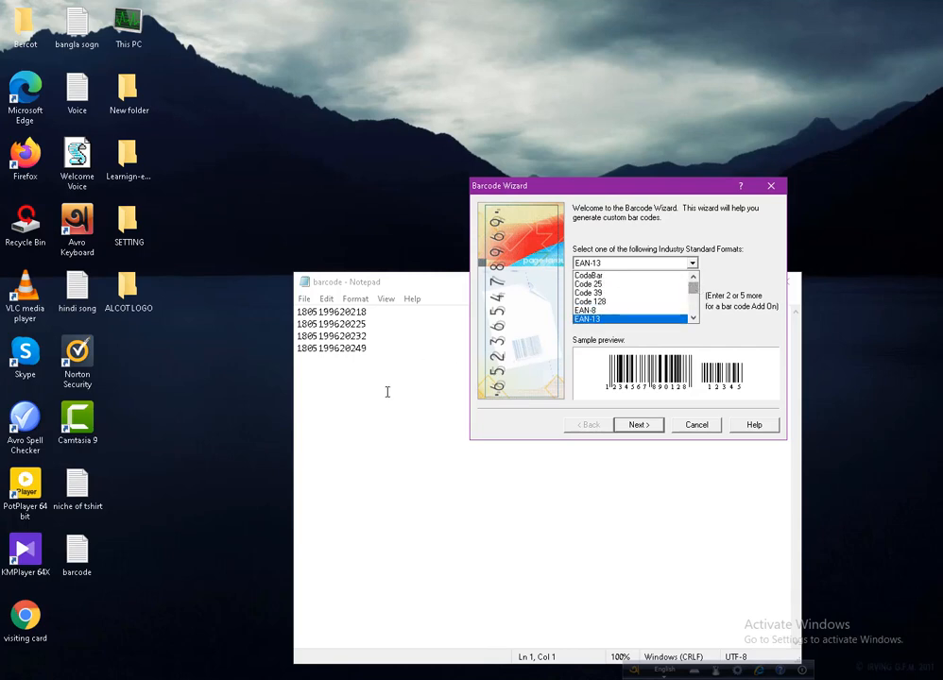
{"action": "left_click", "coordinate": [586, 319]}
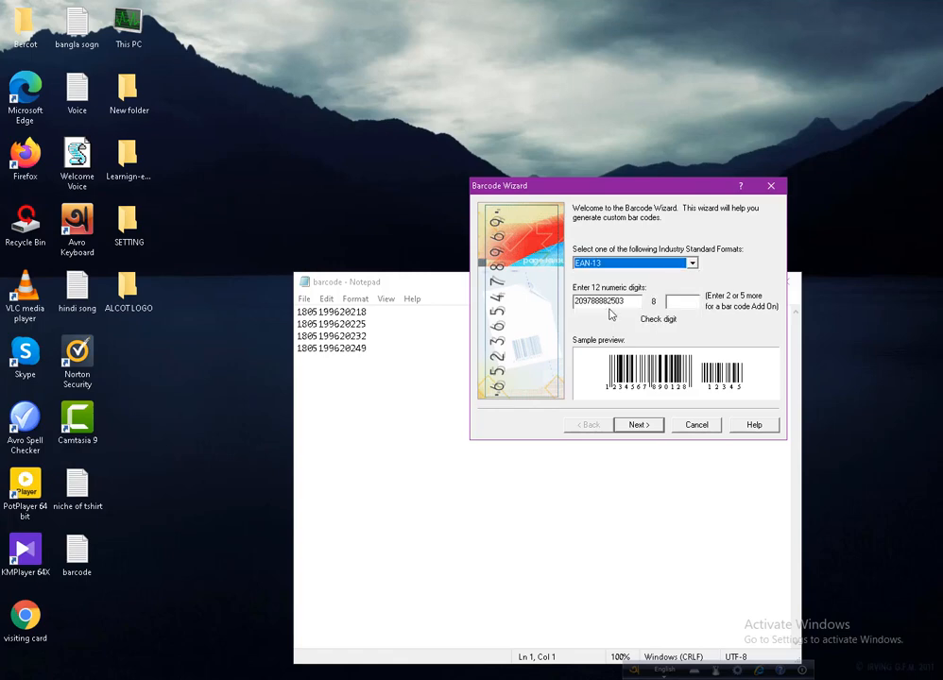
{"action": "left_click", "coordinate": [625, 301]}
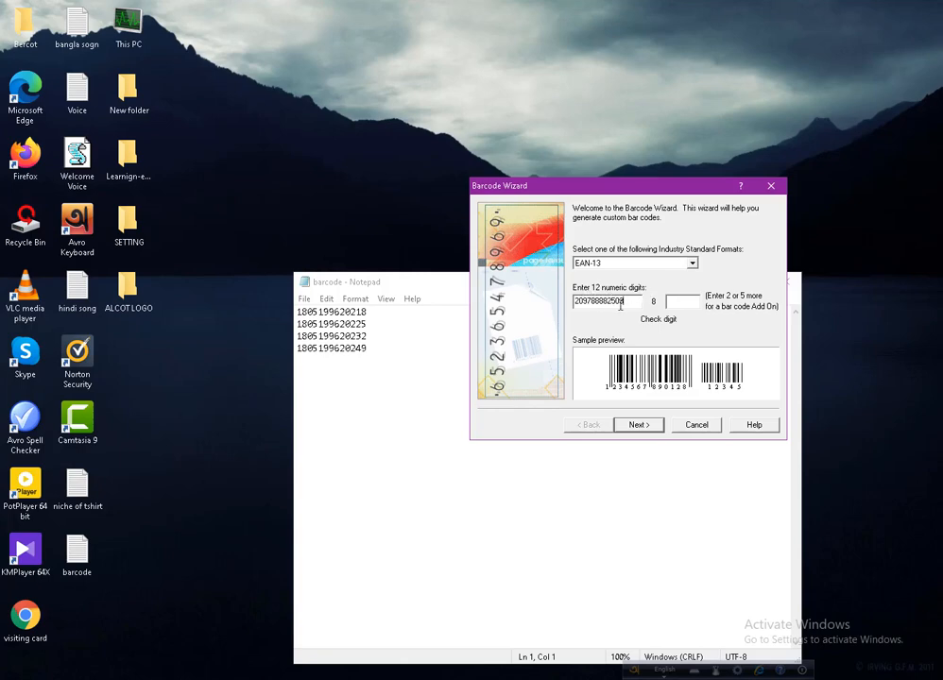
{"action": "left_click_drag", "start_coordinate": [632, 301], "coordinate": [563, 297]}
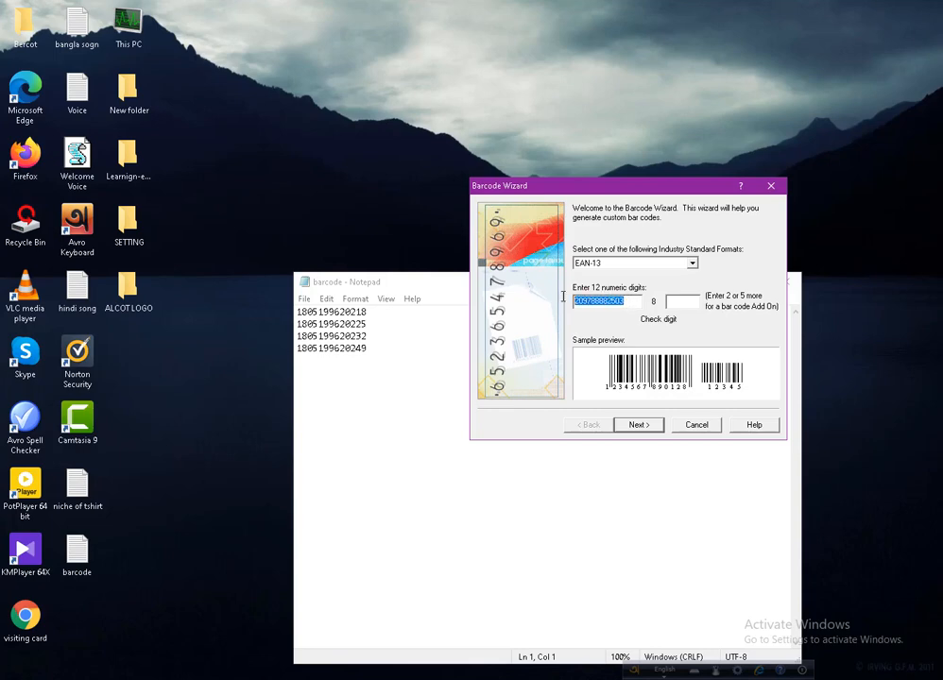
{"action": "left_click", "coordinate": [630, 301]}
{"action": "left_click_drag", "start_coordinate": [381, 313], "coordinate": [295, 311]}
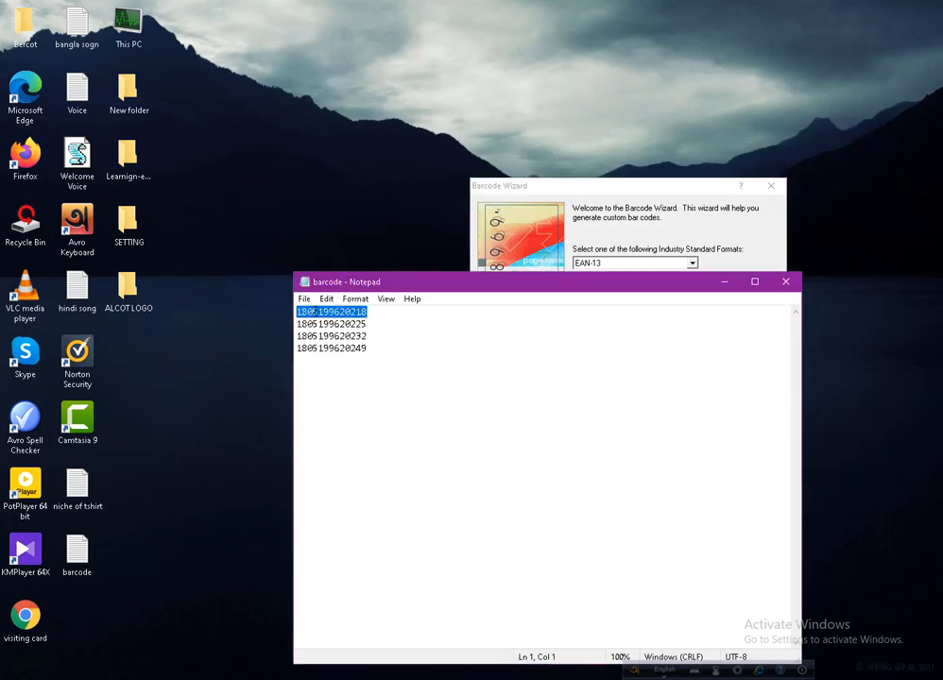
{"action": "left_click", "coordinate": [322, 312]}
{"action": "left_click", "coordinate": [377, 312]}
{"action": "left_click_drag", "start_coordinate": [377, 312], "coordinate": [296, 312]}
{"action": "left_click", "coordinate": [574, 199]}
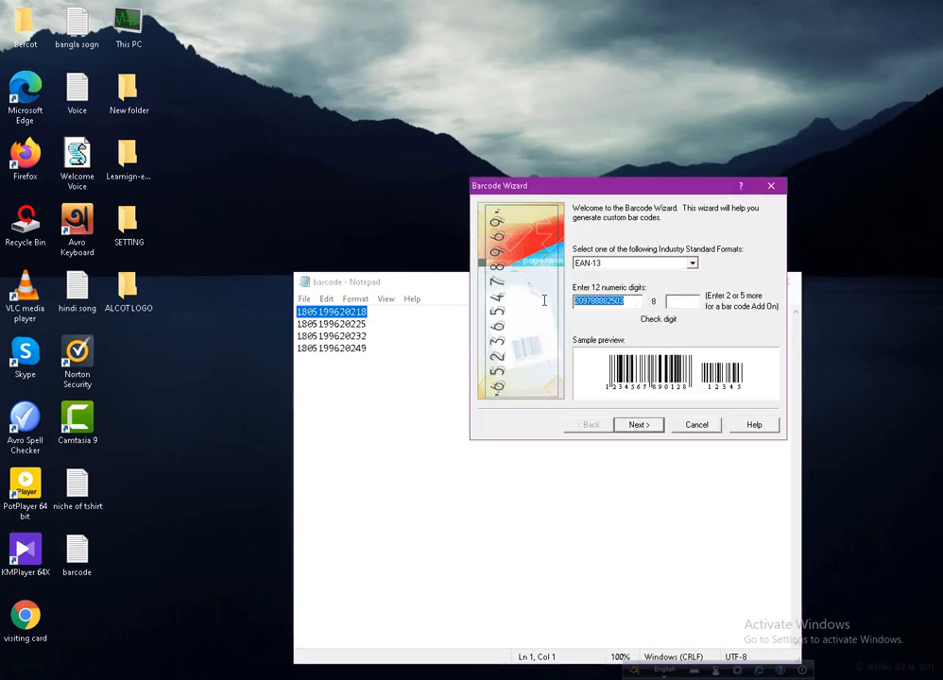
{"action": "key", "text": "ctrl+v"}
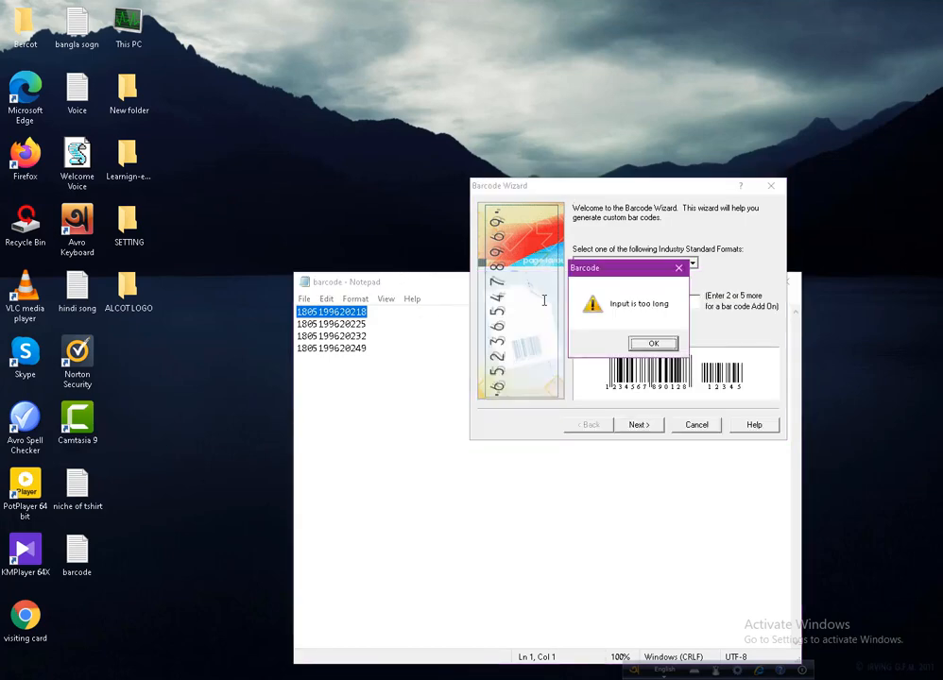
{"action": "left_click", "coordinate": [654, 345]}
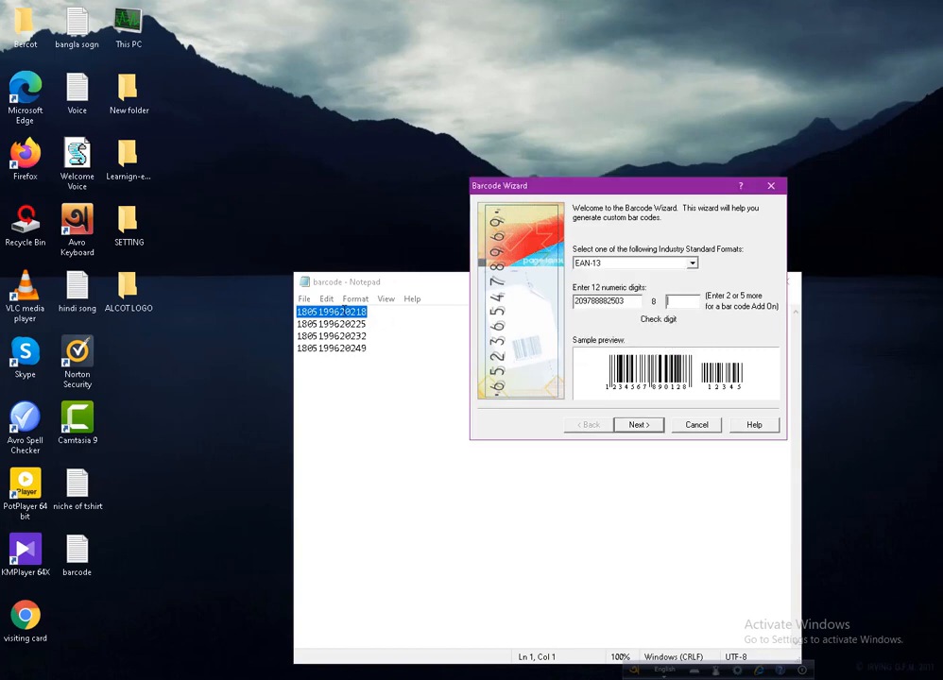
{"action": "left_click", "coordinate": [347, 311]}
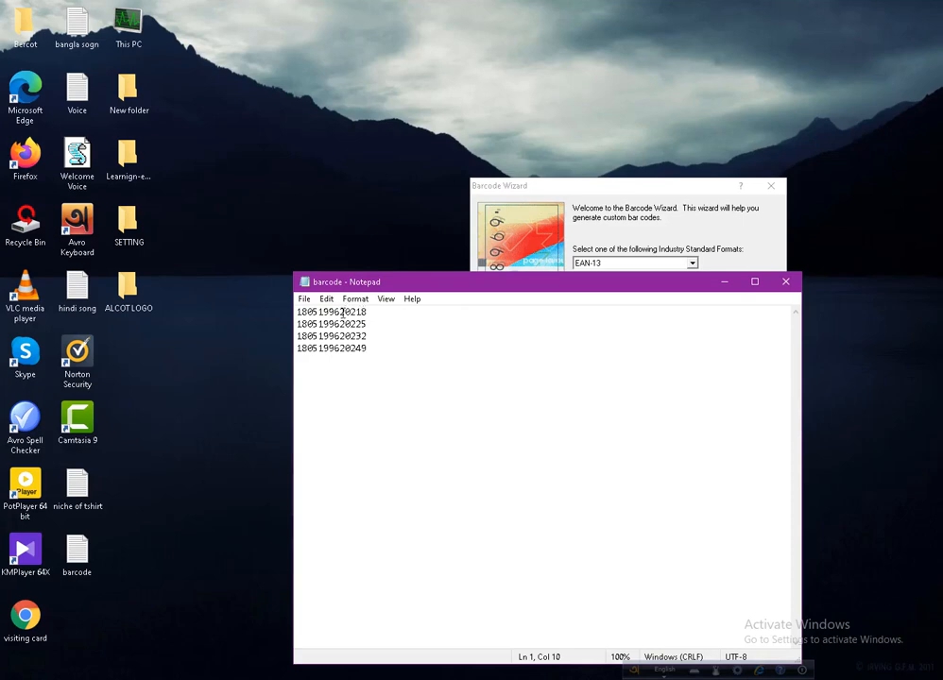
{"action": "left_click_drag", "start_coordinate": [362, 312], "coordinate": [260, 306]}
{"action": "key", "text": "ctrl+c"}
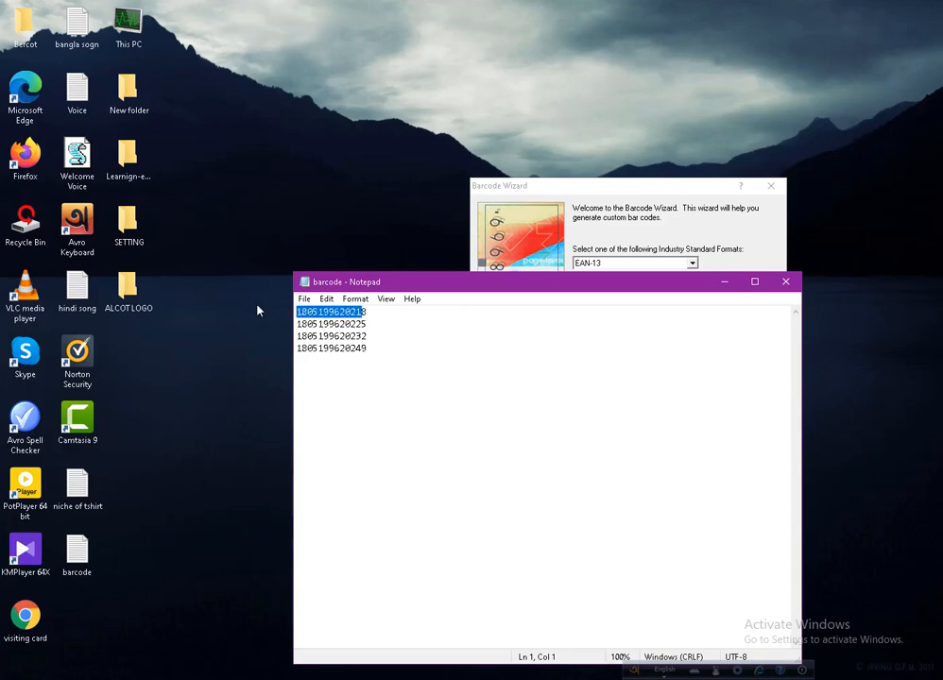
{"action": "left_click", "coordinate": [576, 185]}
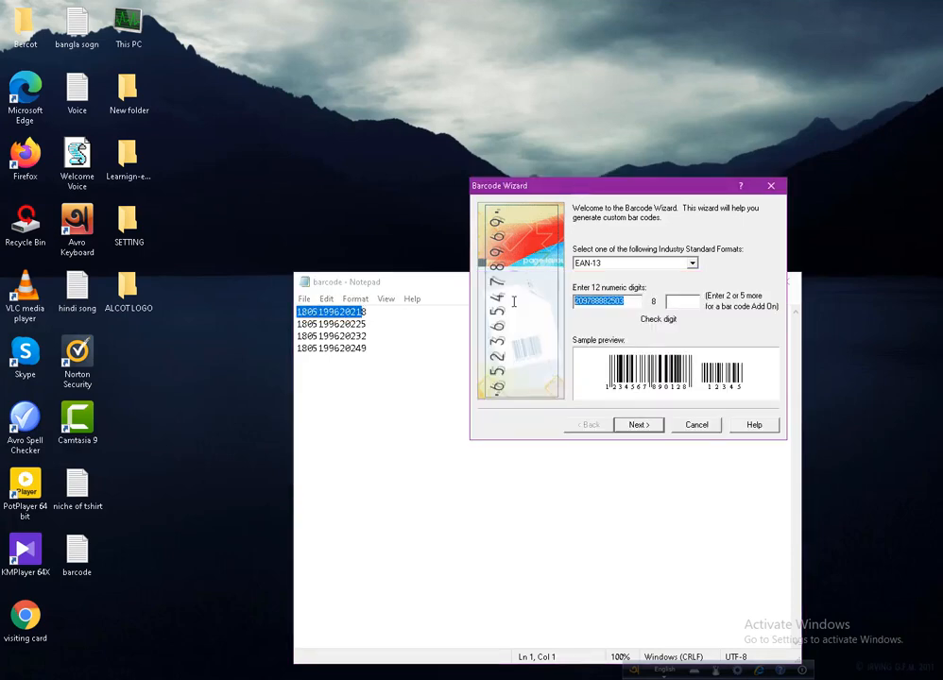
{"action": "key", "text": "ctrl+v"}
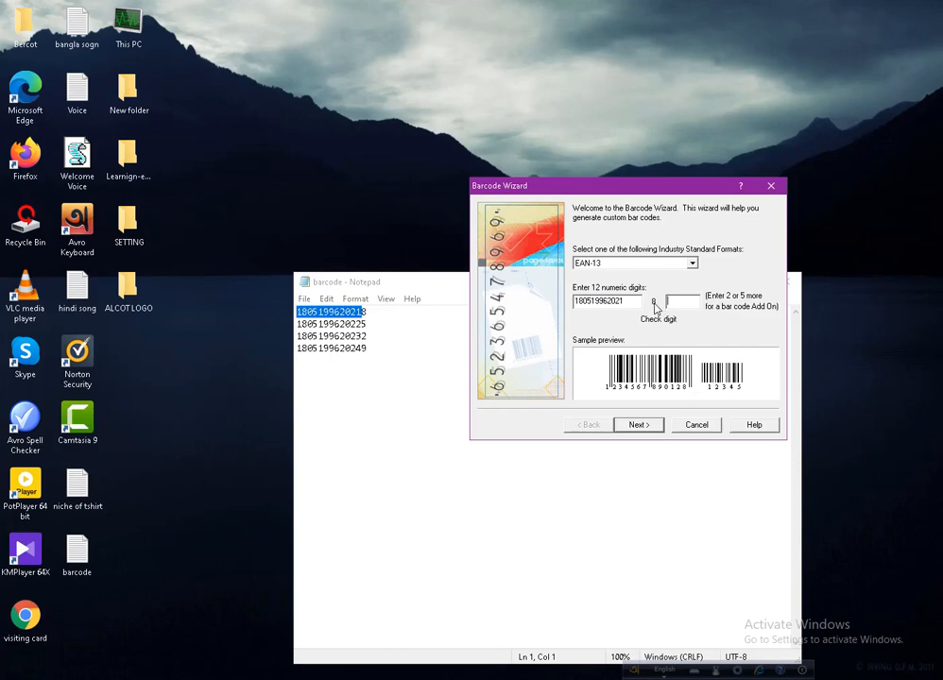
Step: Accept the wizard's default barcode properties, finish it and copy the generated barcode to the clipboard
{"action": "left_click", "coordinate": [639, 425]}
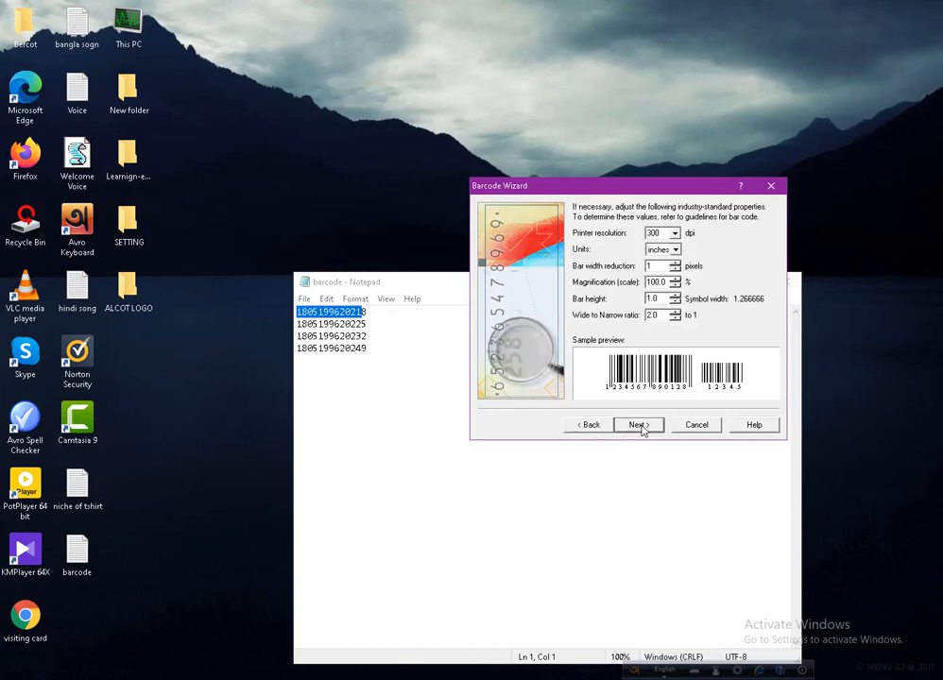
{"action": "left_click", "coordinate": [639, 425]}
{"action": "left_click", "coordinate": [639, 425]}
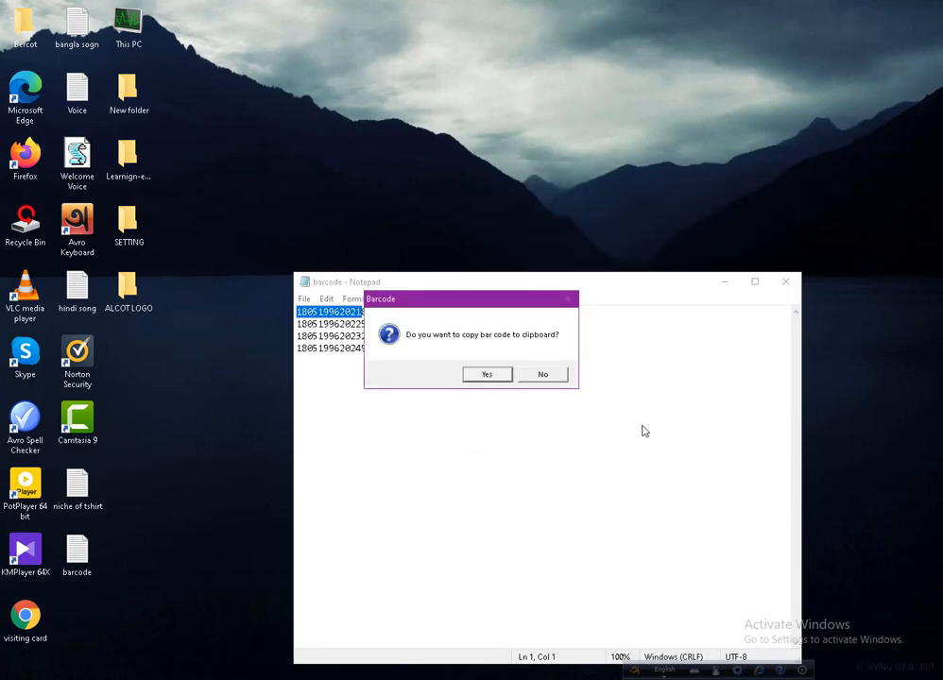
{"action": "left_click", "coordinate": [487, 376]}
Step: Switch to Illustrator, paste the barcode and place it in the empty area beside the ALCOTT label
{"action": "left_click", "coordinate": [352, 2]}
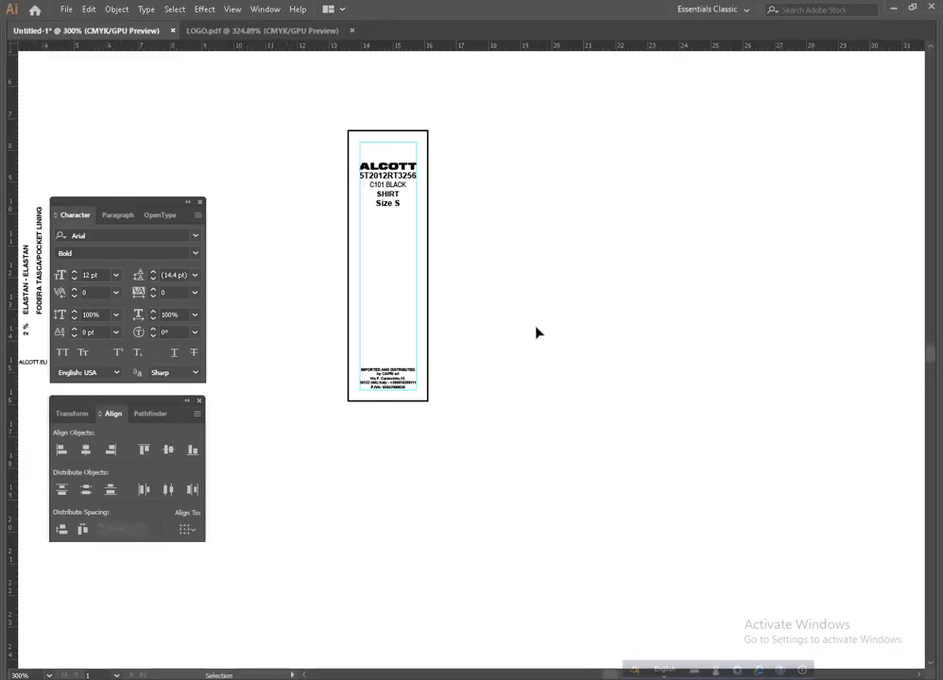
{"action": "key", "text": "ctrl+v"}
{"action": "left_click_drag", "start_coordinate": [479, 354], "coordinate": [609, 239]}
{"action": "left_click", "coordinate": [609, 341]}
{"action": "left_click_drag", "start_coordinate": [605, 333], "coordinate": [549, 334]}
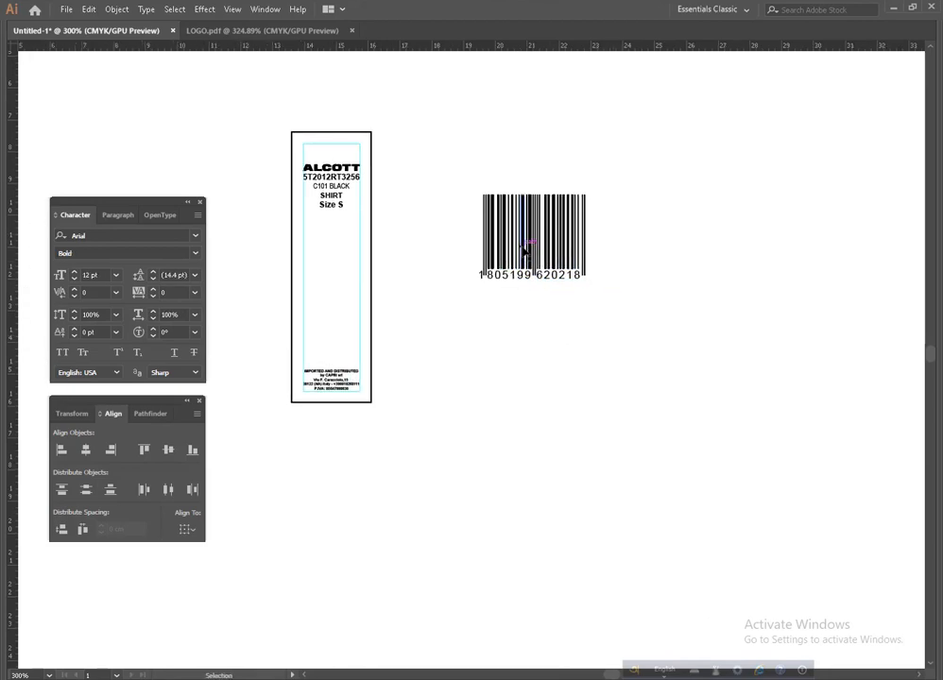
{"action": "key", "text": "alt+Tab"}
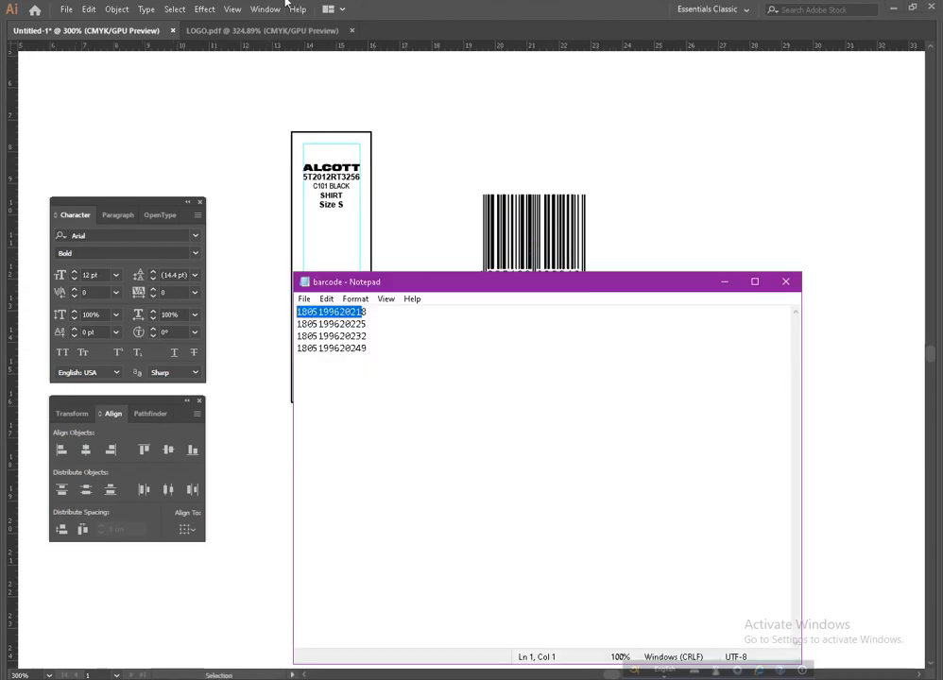
{"action": "left_click_drag", "start_coordinate": [363, 324], "coordinate": [232, 326]}
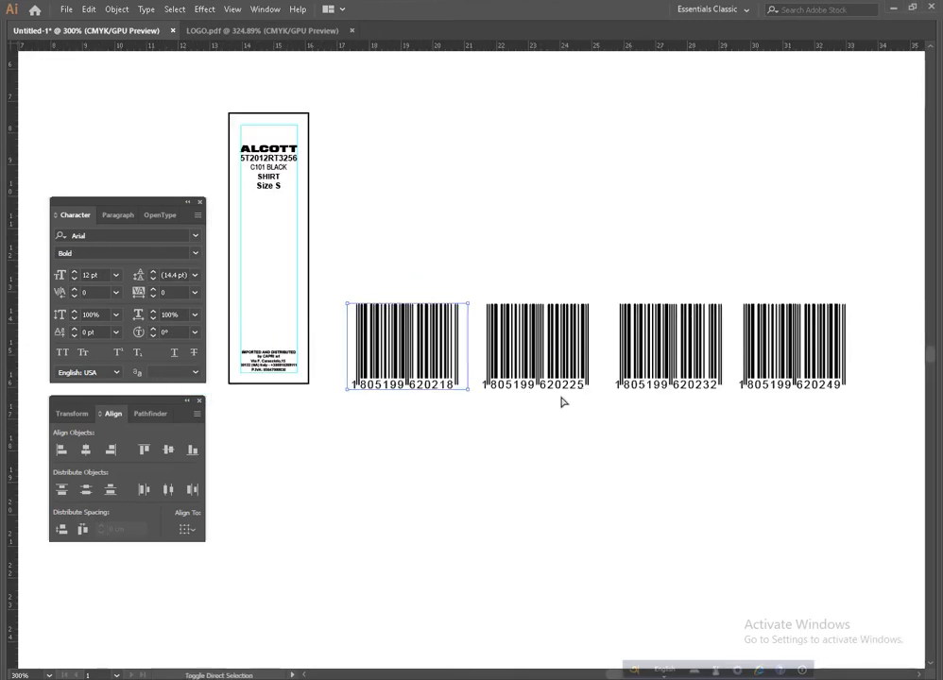
Step: Delete the rectangular frames surrounding all four barcodes, keeping their bars and digits
{"action": "left_click", "coordinate": [597, 385], "text": "shift"}
{"action": "left_click", "coordinate": [730, 383], "text": "shift"}
{"action": "left_click", "coordinate": [854, 380], "text": "shift"}
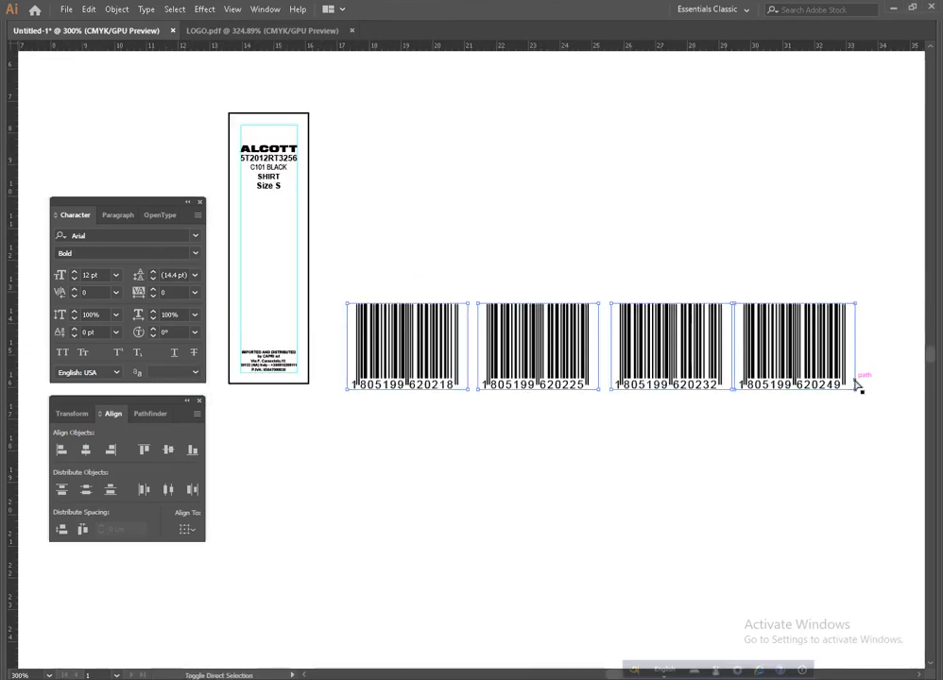
{"action": "key", "text": "Delete"}
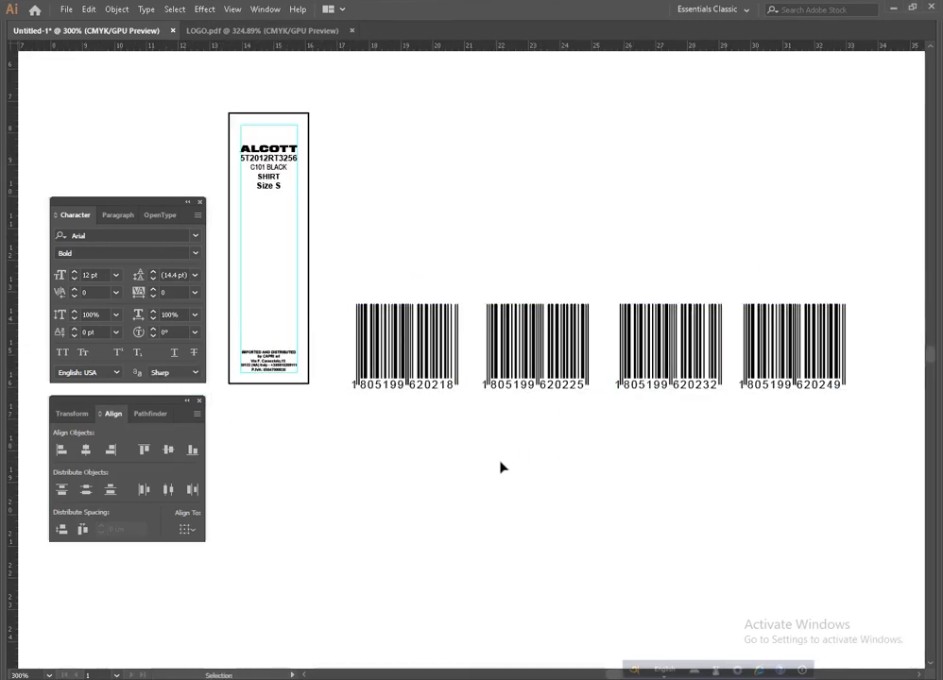
{"action": "left_click_drag", "start_coordinate": [821, 435], "coordinate": [378, 392]}
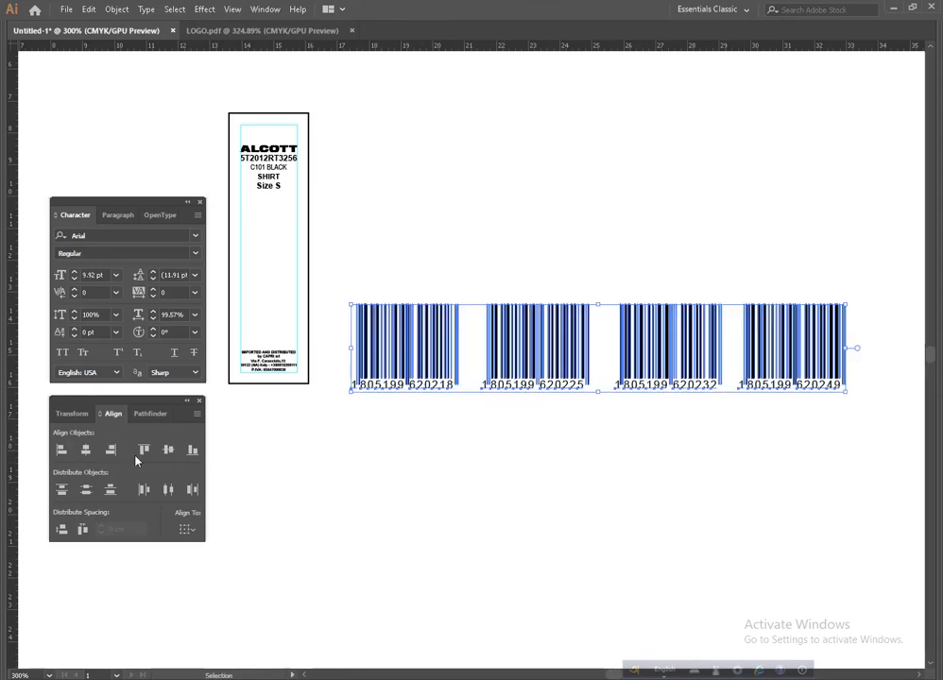
{"action": "left_click", "coordinate": [607, 444]}
Step: Shorten the bars of all four barcodes together by moving their upper anchor points down toward the digits
{"action": "key", "text": "a"}
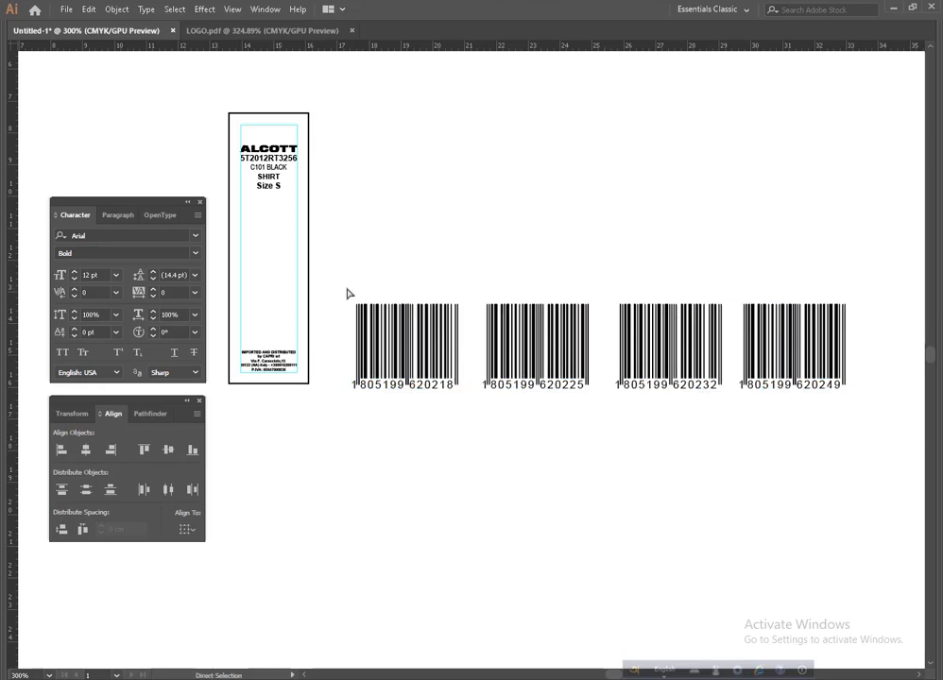
{"action": "left_click_drag", "start_coordinate": [347, 288], "coordinate": [862, 315]}
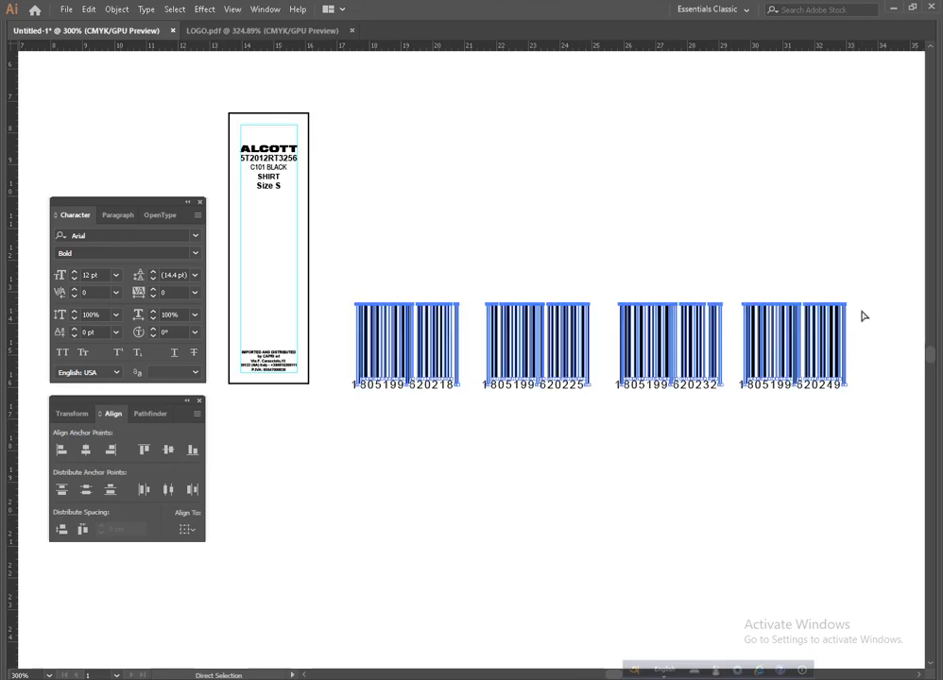
{"action": "left_click_drag", "start_coordinate": [566, 312], "coordinate": [570, 357]}
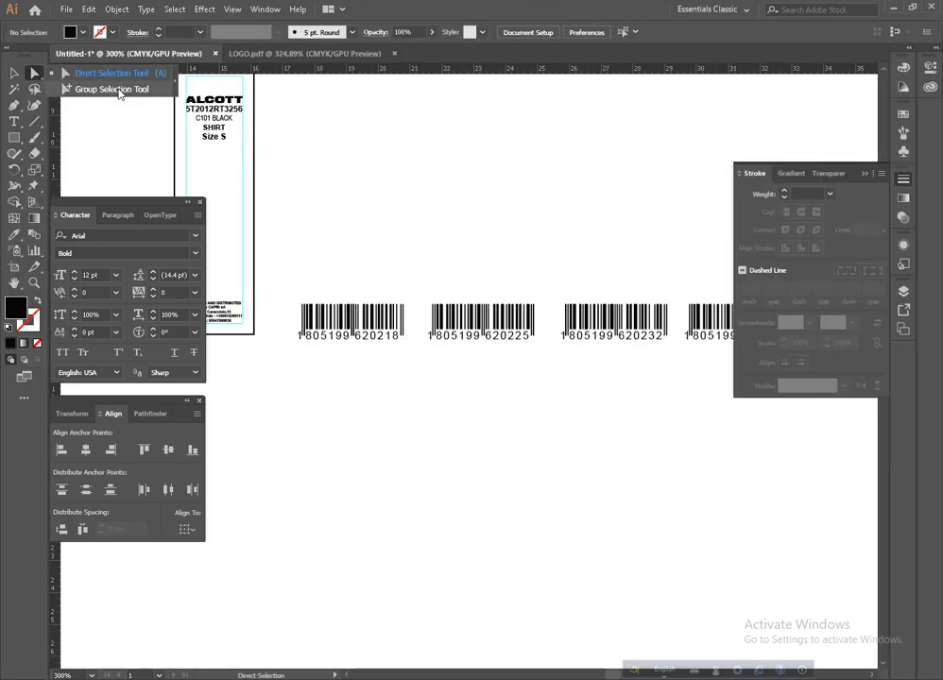
Step: Select the digits beneath all four barcodes with the Group Selection tool and reduce their font size to 8 pt
{"action": "left_click", "coordinate": [120, 92]}
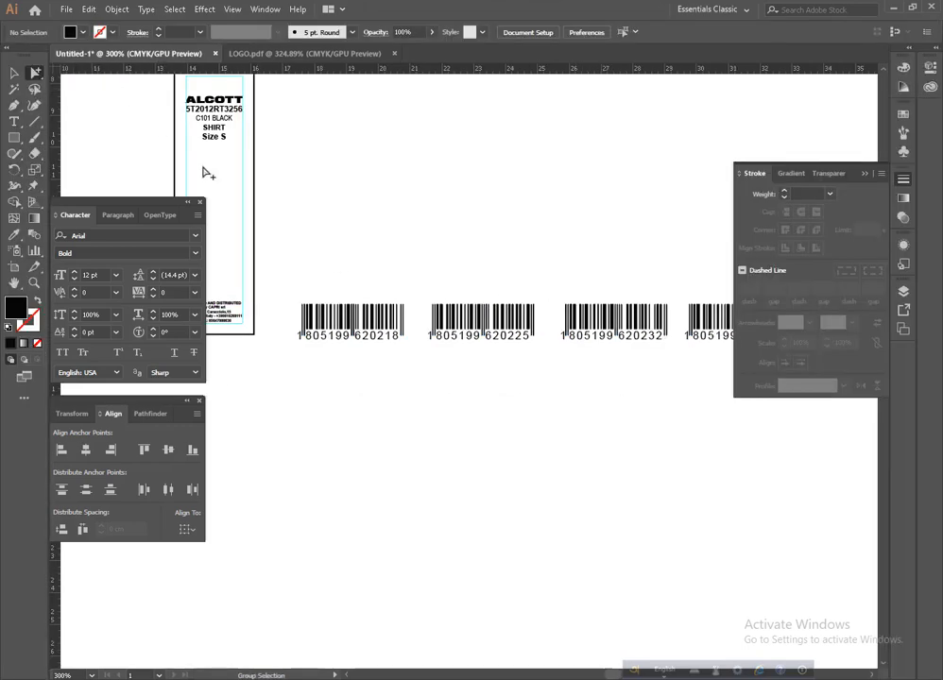
{"action": "mouse_move", "coordinate": [501, 250]}
{"action": "left_mouse_down"}
{"action": "mouse_move", "coordinate": [373, 240]}
{"action": "mouse_move", "coordinate": [493, 238]}
{"action": "left_mouse_up"}
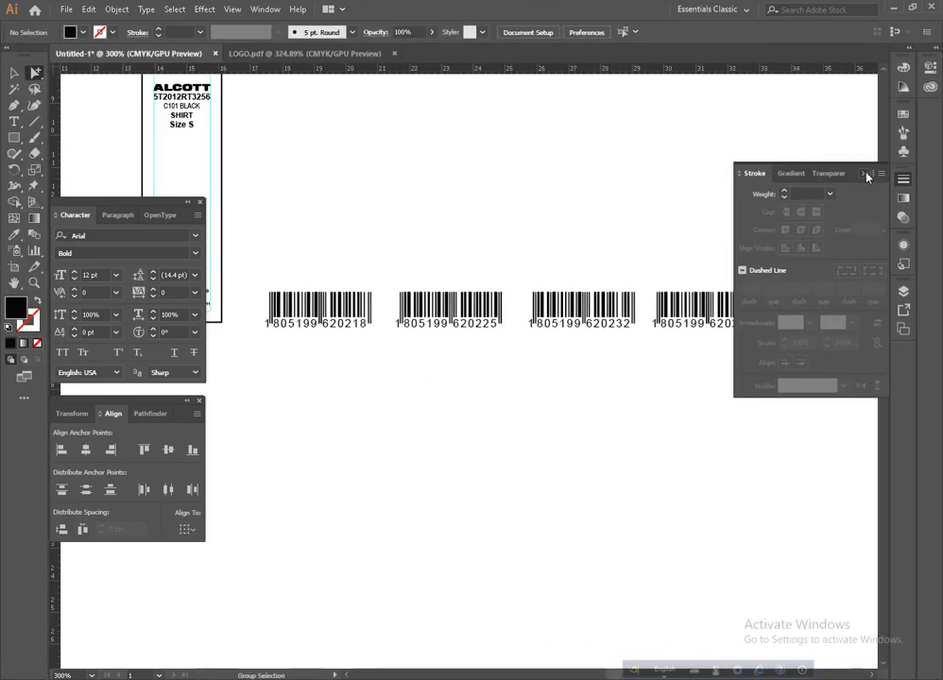
{"action": "left_click", "coordinate": [902, 178]}
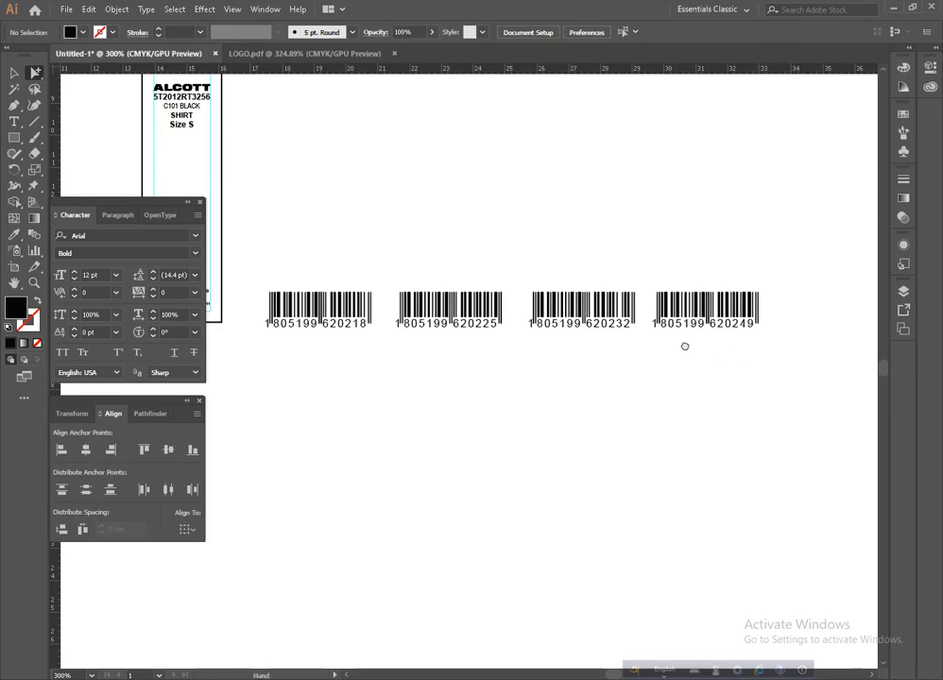
{"action": "left_click_drag", "start_coordinate": [684, 346], "coordinate": [282, 332]}
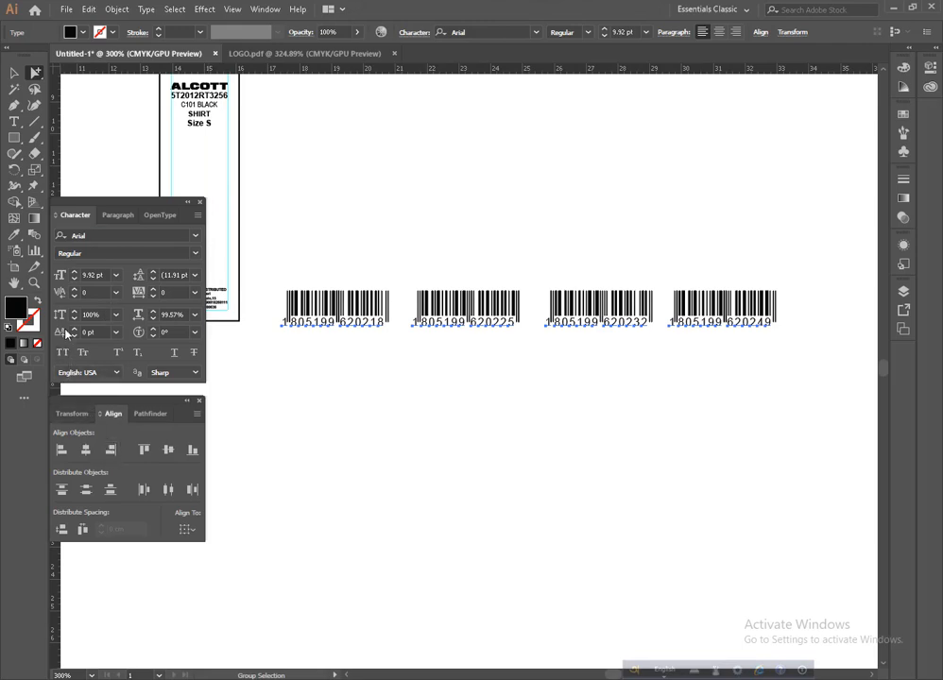
{"action": "left_click", "coordinate": [75, 281]}
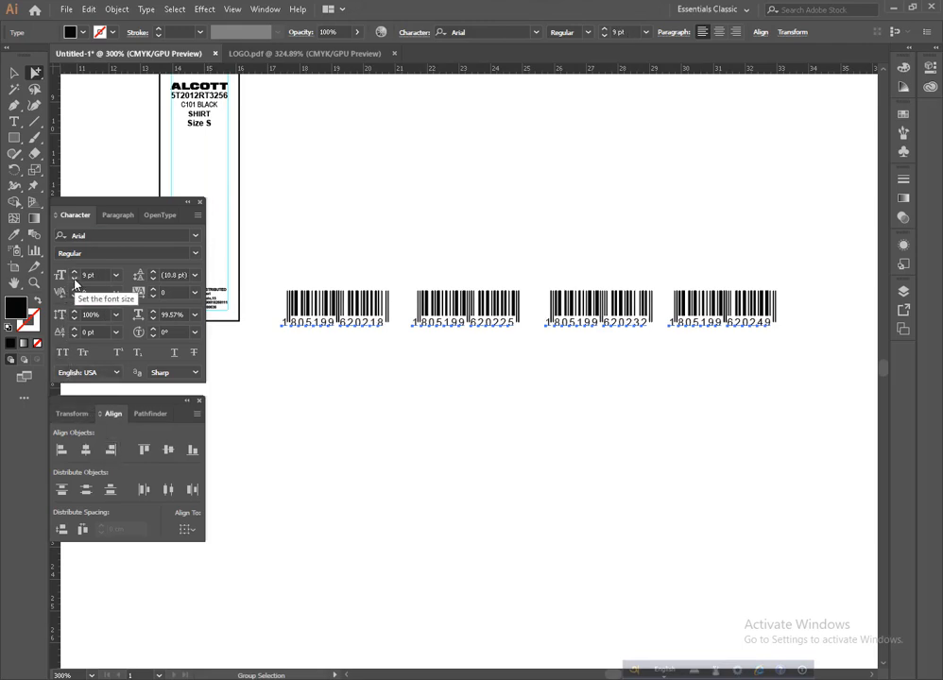
{"action": "left_click", "coordinate": [75, 281]}
Step: Examine the resized digits beneath the barcodes up close and check that the first barcode's bars and digits select together
{"action": "left_click_drag", "start_coordinate": [346, 328], "coordinate": [484, 366]}
{"action": "left_click_drag", "start_coordinate": [484, 366], "coordinate": [556, 400]}
{"action": "left_click_drag", "start_coordinate": [337, 335], "coordinate": [467, 399]}
{"action": "key", "text": "ctrl+space"}
{"action": "left_click", "coordinate": [526, 386], "text": "ctrl+alt"}
{"action": "left_click", "coordinate": [526, 385], "text": "ctrl+alt"}
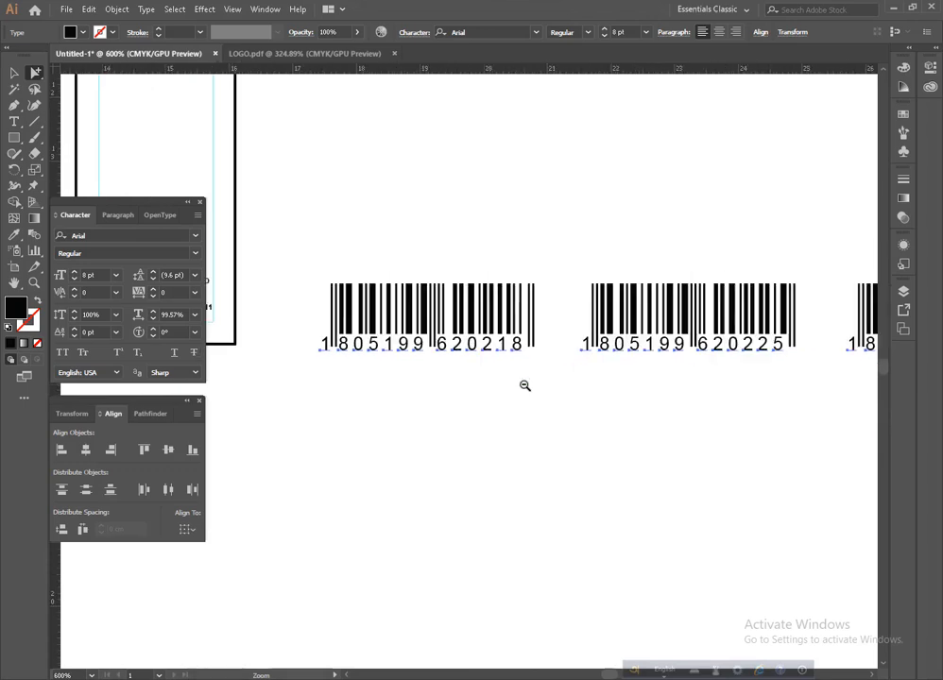
{"action": "left_click", "coordinate": [525, 386], "text": "ctrl+alt"}
{"action": "left_click", "coordinate": [525, 387], "text": "ctrl+alt"}
{"action": "left_click", "coordinate": [503, 405]}
{"action": "key", "text": "v"}
{"action": "scroll", "coordinate": [452, 350], "scroll_direction": "up", "scroll_amount": 1}
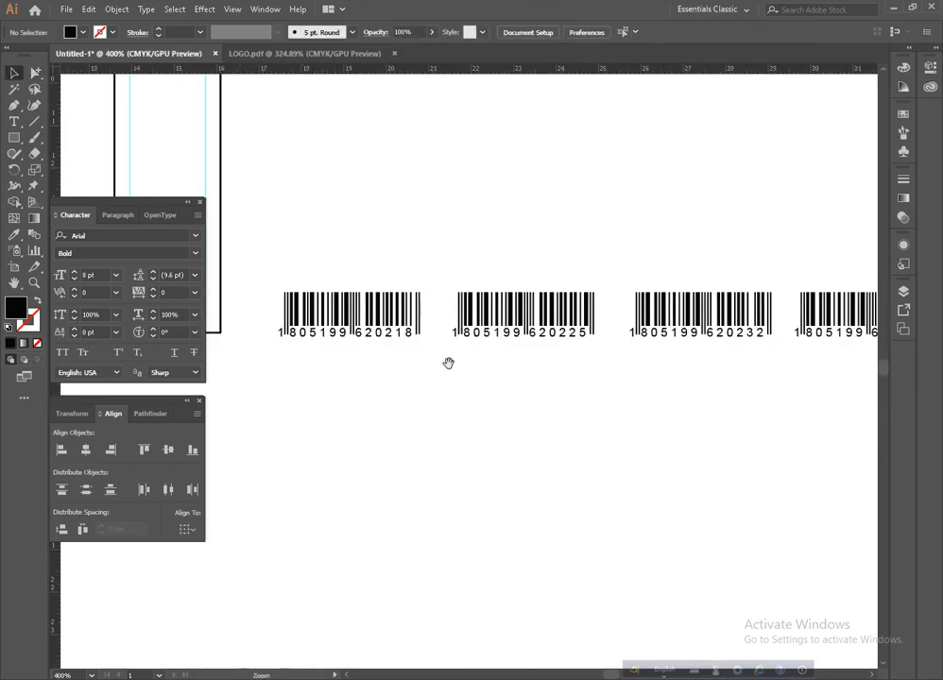
{"action": "left_click_drag", "start_coordinate": [448, 362], "coordinate": [471, 357]}
{"action": "left_click", "coordinate": [417, 312]}
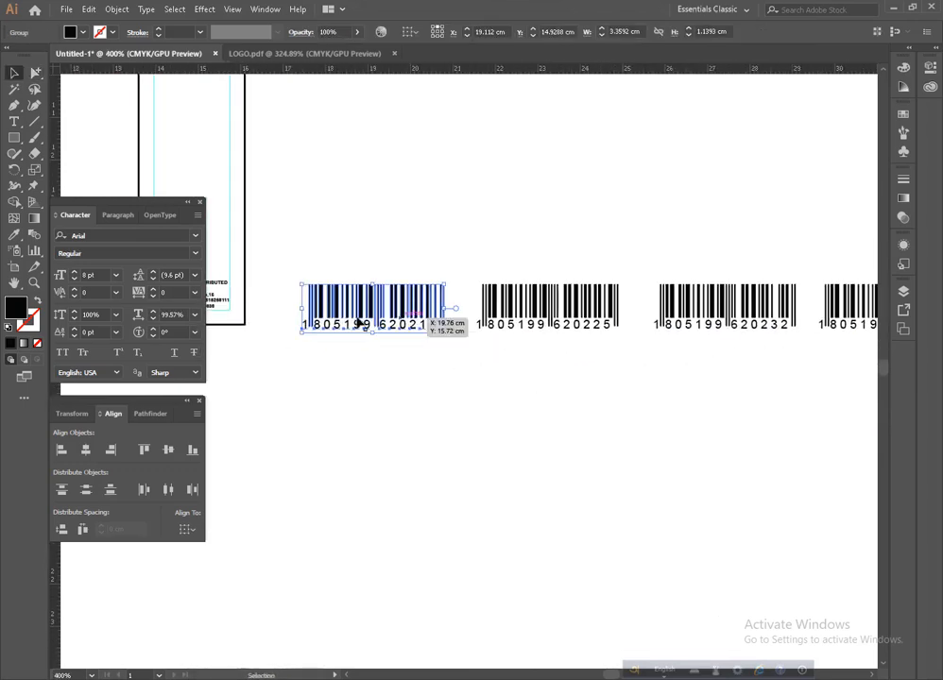
{"action": "left_click", "coordinate": [442, 382], "text": "ctrl+alt"}
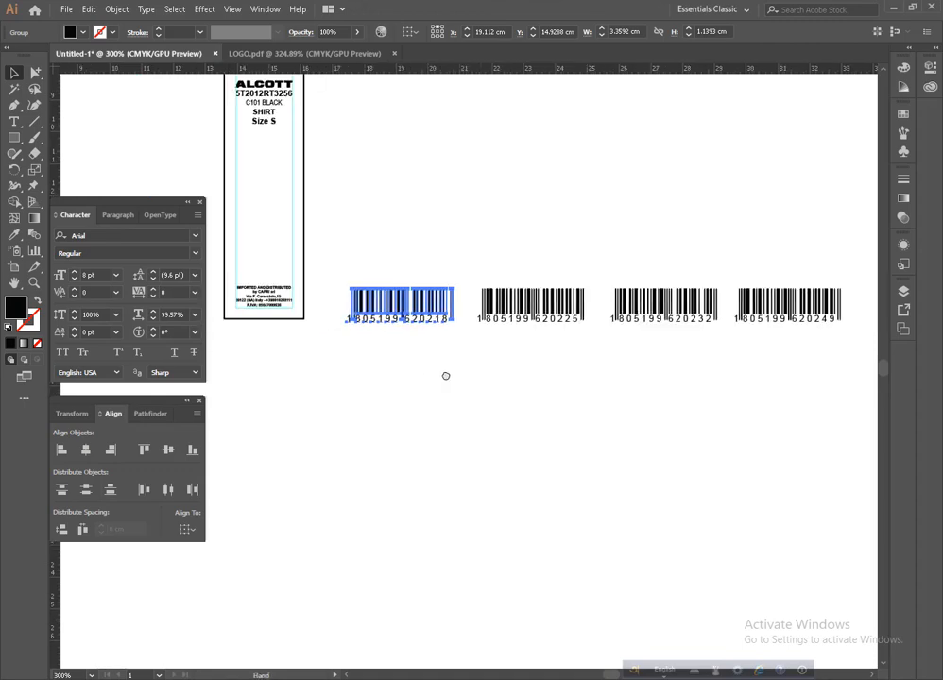
{"action": "left_click", "coordinate": [420, 367]}
Step: Spread the second, third and fourth barcodes further apart to leave wider gaps for enlarging them
{"action": "left_click_drag", "start_coordinate": [503, 370], "coordinate": [467, 370]}
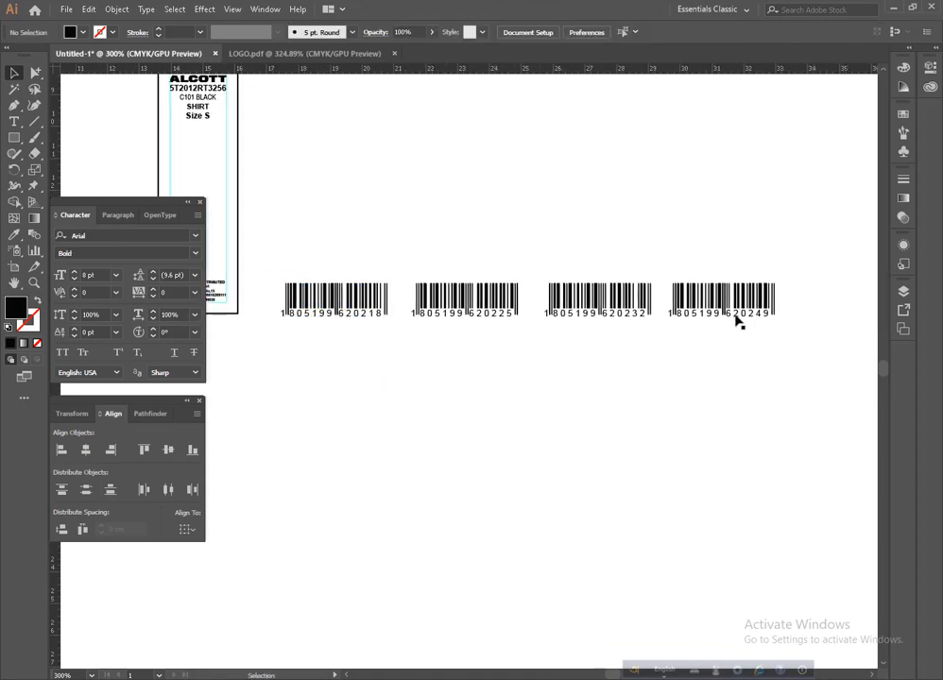
{"action": "left_click_drag", "start_coordinate": [736, 318], "coordinate": [790, 319]}
{"action": "left_click_drag", "start_coordinate": [627, 304], "coordinate": [677, 302]}
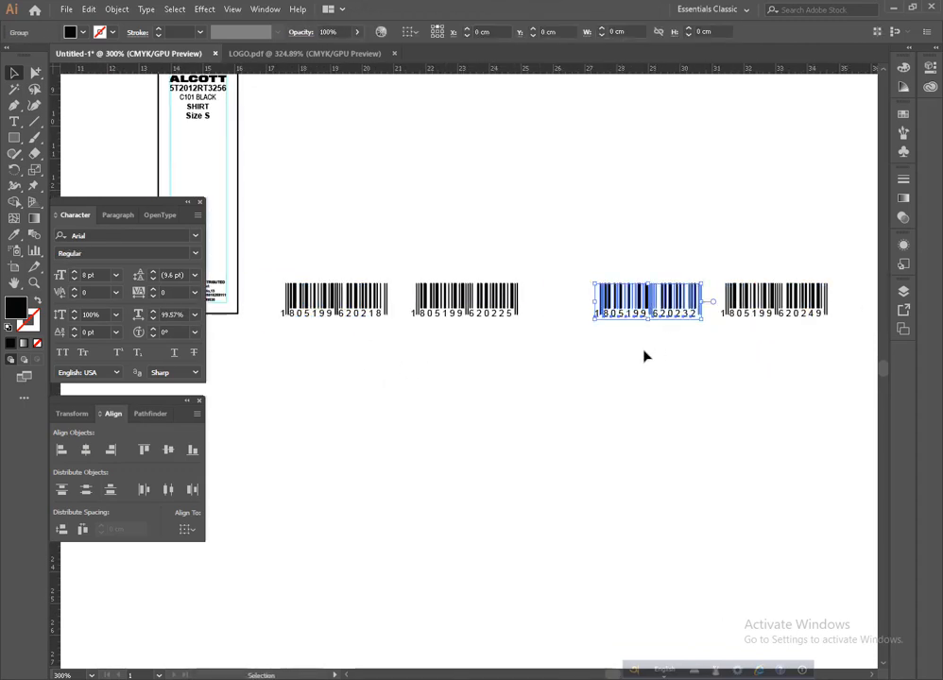
{"action": "left_click_drag", "start_coordinate": [456, 294], "coordinate": [482, 294]}
{"action": "left_click", "coordinate": [461, 353]}
Step: Set the first barcode's width to 4 cm and link its width and height proportions
{"action": "left_click_drag", "start_coordinate": [371, 343], "coordinate": [425, 336]}
{"action": "left_click", "coordinate": [396, 304]}
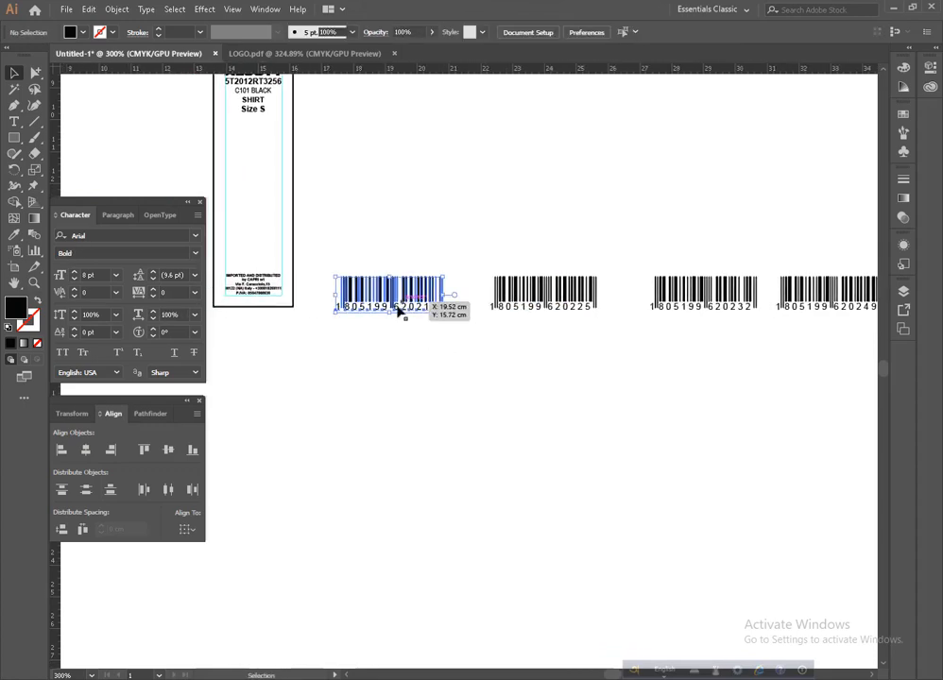
{"action": "left_click", "coordinate": [68, 415]}
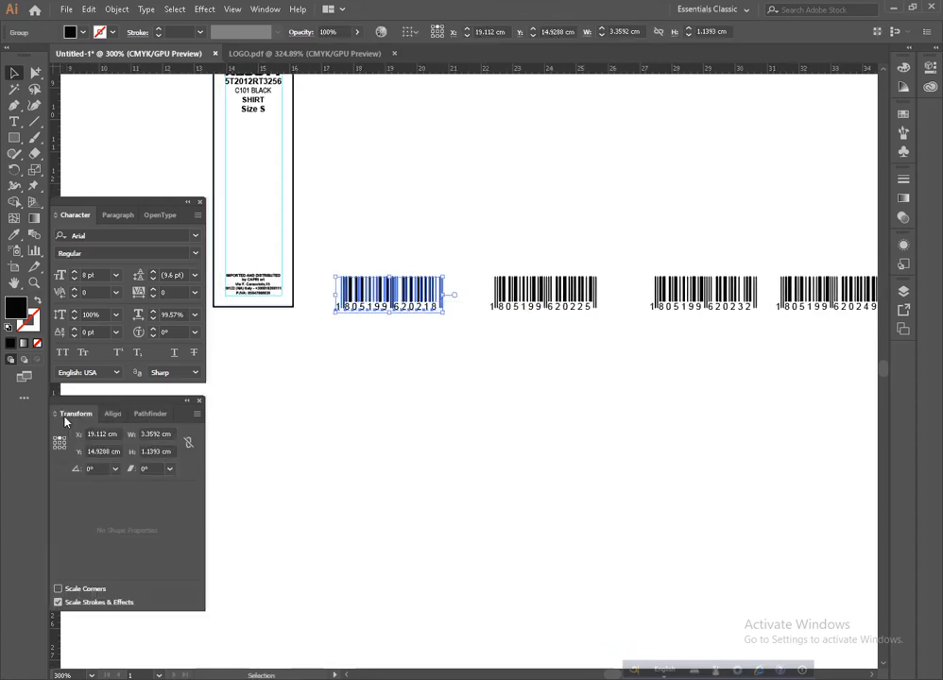
{"action": "left_click", "coordinate": [166, 436]}
{"action": "type", "text": "4"}
{"action": "key", "text": "Tab"}
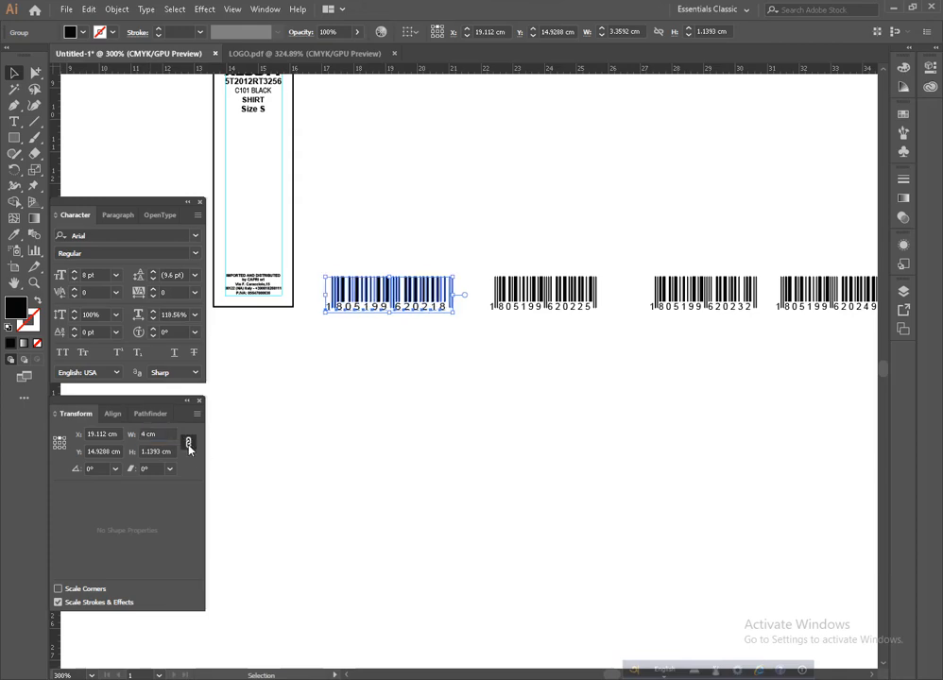
{"action": "left_click", "coordinate": [166, 436]}
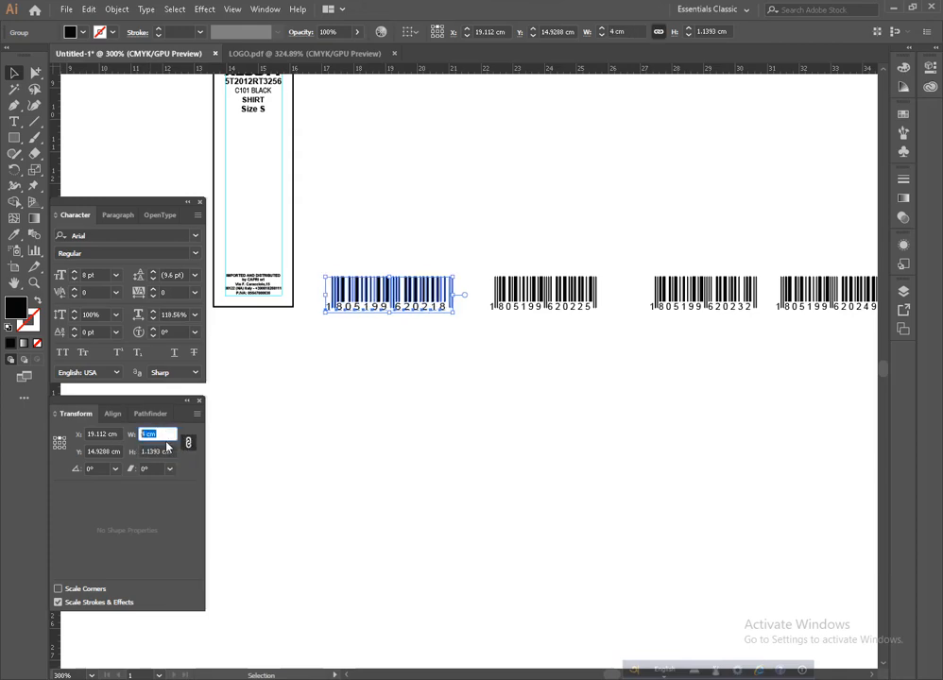
Step: Try a 4 cm width on the second barcode, and undo the width changes on the first two barcodes
{"action": "left_click", "coordinate": [500, 385]}
{"action": "left_click", "coordinate": [538, 297]}
{"action": "left_click_drag", "start_coordinate": [172, 434], "coordinate": [7, 436]}
{"action": "type", "text": "4"}
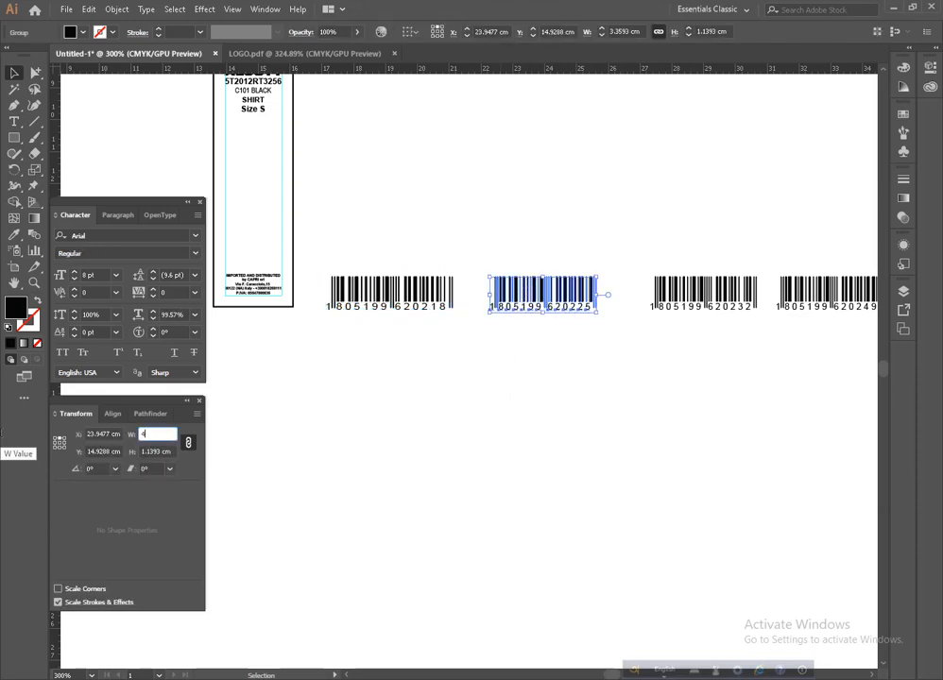
{"action": "key", "text": "Return"}
{"action": "left_click", "coordinate": [389, 293]}
{"action": "key", "text": "ctrl+z"}
{"action": "key", "text": "ctrl+z"}
Step: Scale the first barcode proportionally to a width of 4 cm
{"action": "left_click", "coordinate": [418, 378]}
{"action": "left_click", "coordinate": [390, 292]}
{"action": "left_click_drag", "start_coordinate": [172, 433], "coordinate": [63, 444]}
{"action": "type", "text": "4"}
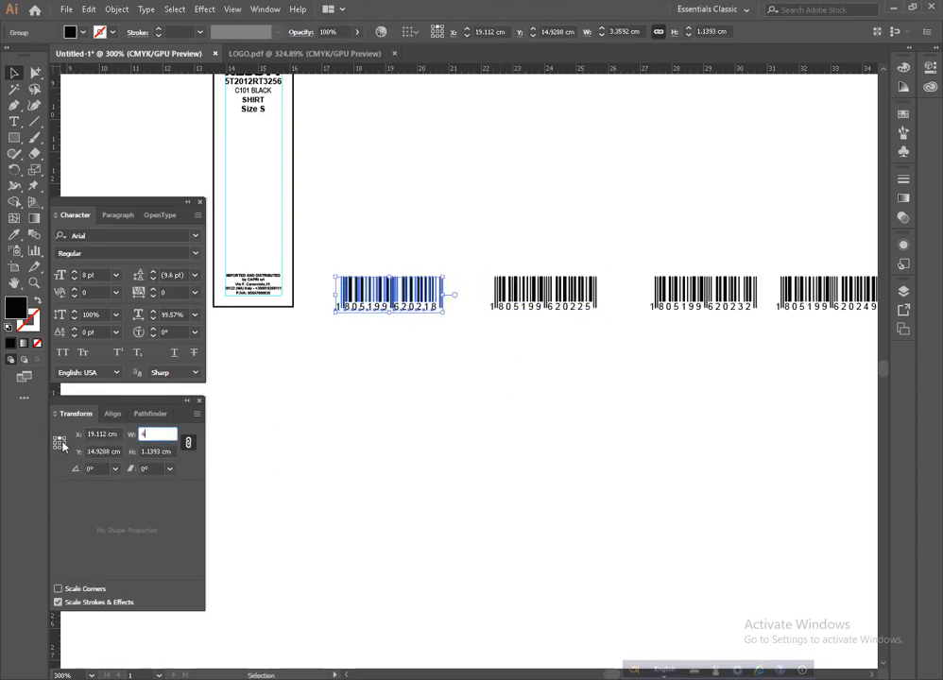
{"action": "key", "text": "Return"}
Step: Scale the second and third barcodes proportionally to a width of 4 cm each
{"action": "left_click", "coordinate": [545, 293]}
{"action": "left_click_drag", "start_coordinate": [173, 434], "coordinate": [63, 444]}
{"action": "type", "text": "4"}
{"action": "key", "text": "Return"}
{"action": "left_click_drag", "start_coordinate": [173, 435], "coordinate": [63, 442]}
{"action": "type", "text": "4"}
{"action": "key", "text": "Return"}
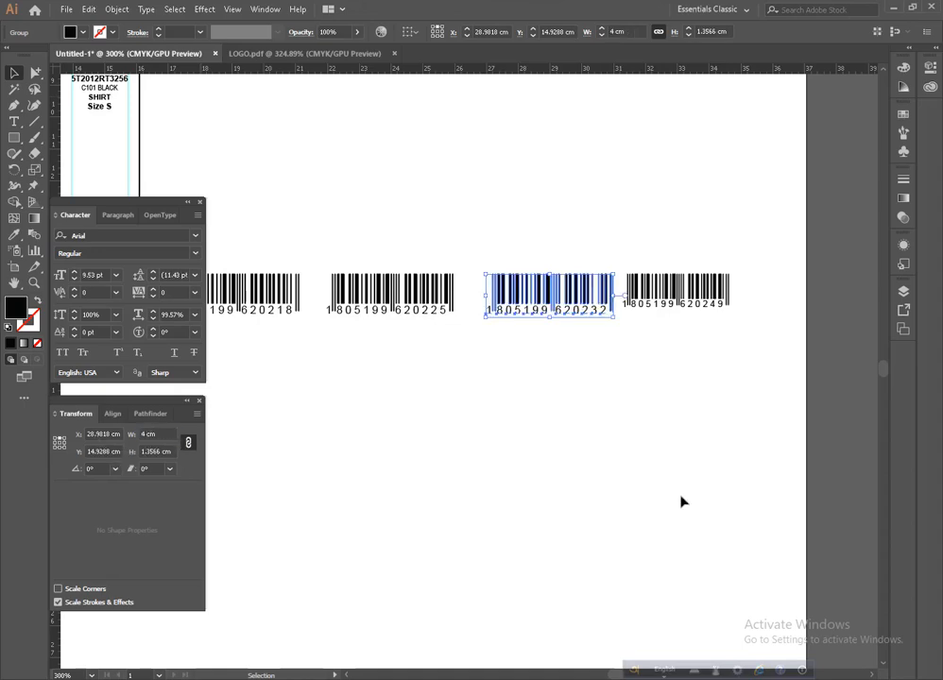
Step: Scale the fourth barcode proportionally to a width of 4 cm and move it slightly away from the third
{"action": "left_click", "coordinate": [676, 293]}
{"action": "left_click_drag", "start_coordinate": [173, 435], "coordinate": [64, 442]}
{"action": "type", "text": "4"}
{"action": "key", "text": "Return"}
{"action": "left_click", "coordinate": [415, 383]}
{"action": "left_click", "coordinate": [639, 326], "text": "ctrl"}
{"action": "left_click_drag", "start_coordinate": [588, 389], "coordinate": [611, 390]}
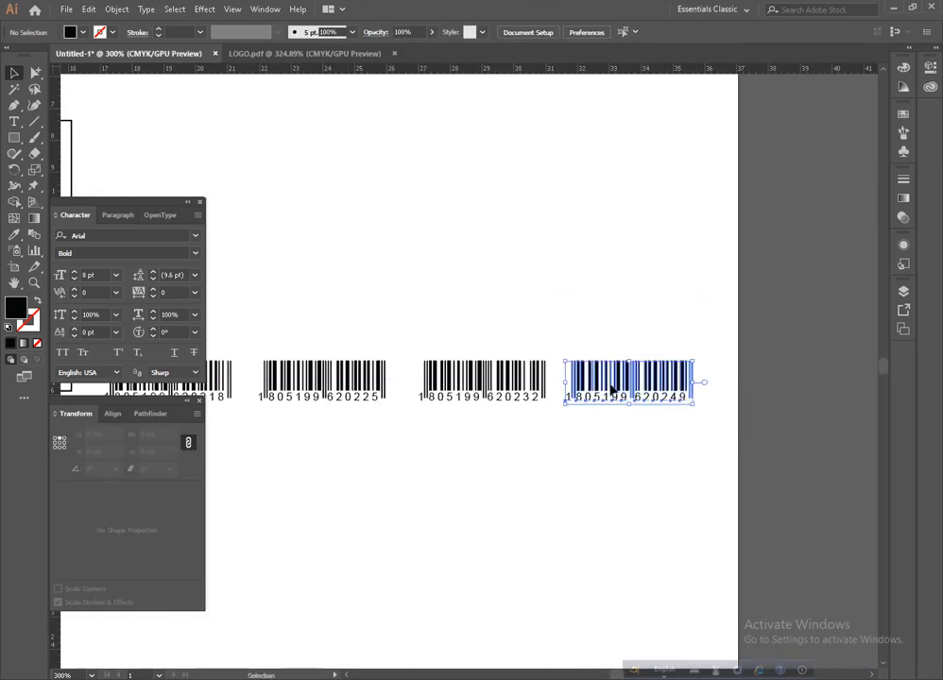
Step: Rotate the first barcode 90° and place it upright in the label between the size line and the importer address
{"action": "left_click", "coordinate": [567, 425]}
{"action": "left_click_drag", "start_coordinate": [226, 416], "coordinate": [528, 461]}
{"action": "left_click", "coordinate": [484, 427], "text": "ctrl"}
{"action": "left_click_drag", "start_coordinate": [482, 426], "coordinate": [542, 526]}
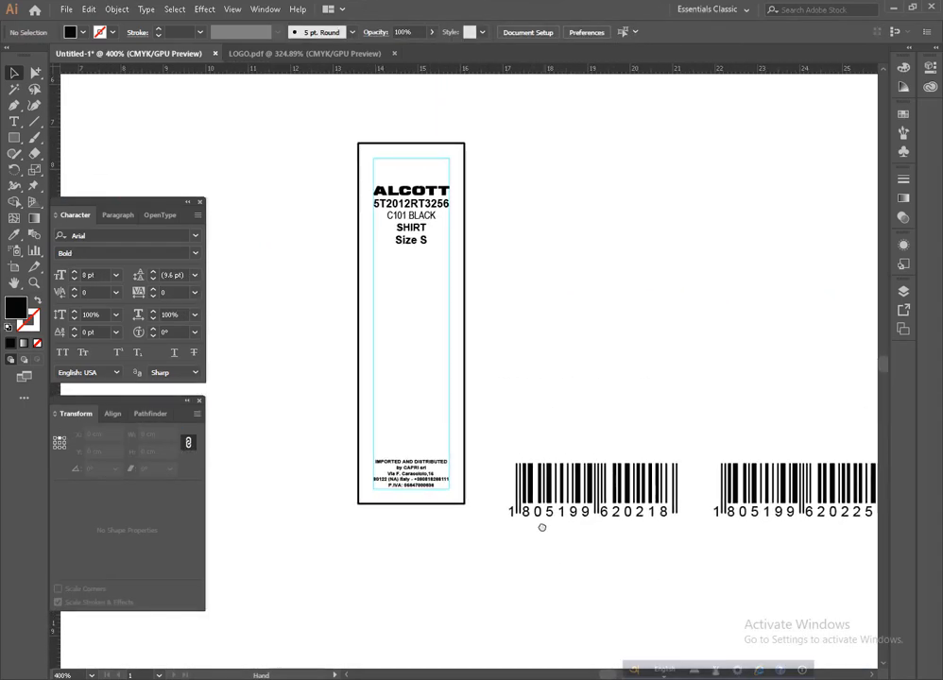
{"action": "left_click_drag", "start_coordinate": [500, 423], "coordinate": [517, 440]}
{"action": "left_click", "coordinate": [590, 507]}
{"action": "left_click_drag", "start_coordinate": [590, 507], "coordinate": [539, 379]}
{"action": "left_click_drag", "start_coordinate": [649, 414], "coordinate": [611, 283]}
{"action": "left_click", "coordinate": [595, 354]}
{"action": "left_click_drag", "start_coordinate": [565, 351], "coordinate": [436, 343]}
{"action": "left_click", "coordinate": [563, 350]}
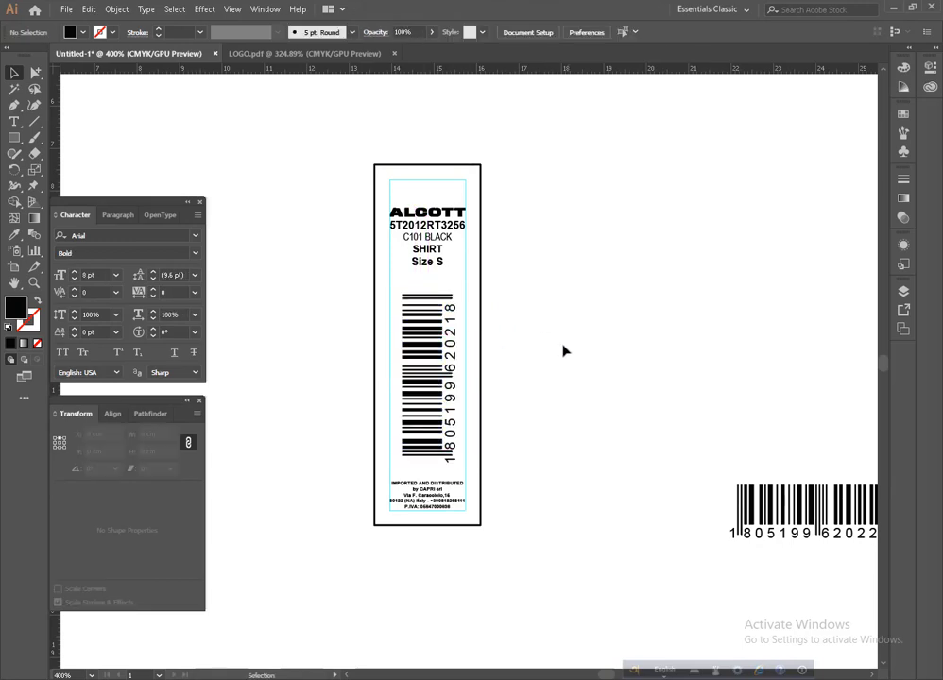
Step: Draw a helper rectangle about 1.37 × 4.95 cm beside the barcode, spanning from the size line to the importer address
{"action": "key", "text": "m"}
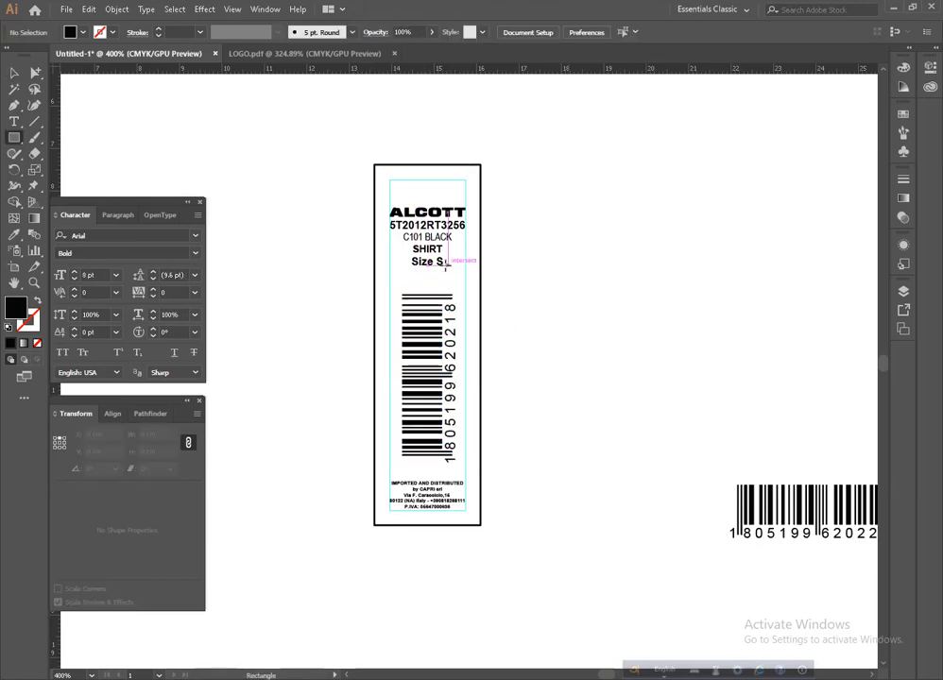
{"action": "left_click_drag", "start_coordinate": [472, 265], "coordinate": [529, 475]}
{"action": "key", "text": "v"}
{"action": "left_click", "coordinate": [555, 447]}
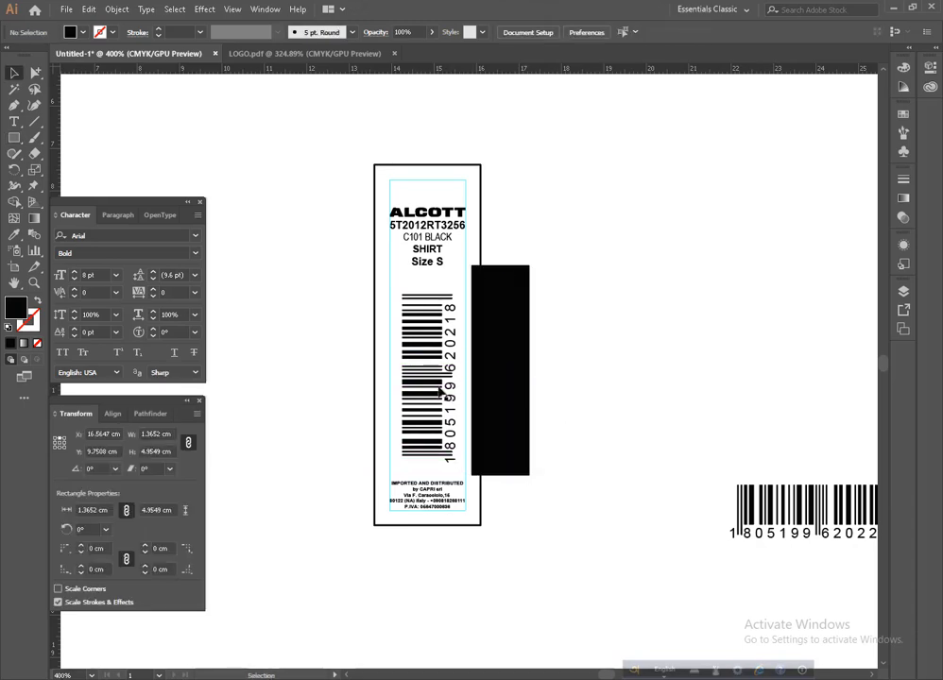
Step: Centre the barcode vertically with the helper rectangle and delete the rectangle
{"action": "left_click", "coordinate": [438, 388]}
{"action": "left_click", "coordinate": [503, 359], "text": "shift"}
{"action": "left_click", "coordinate": [504, 357], "text": "shift"}
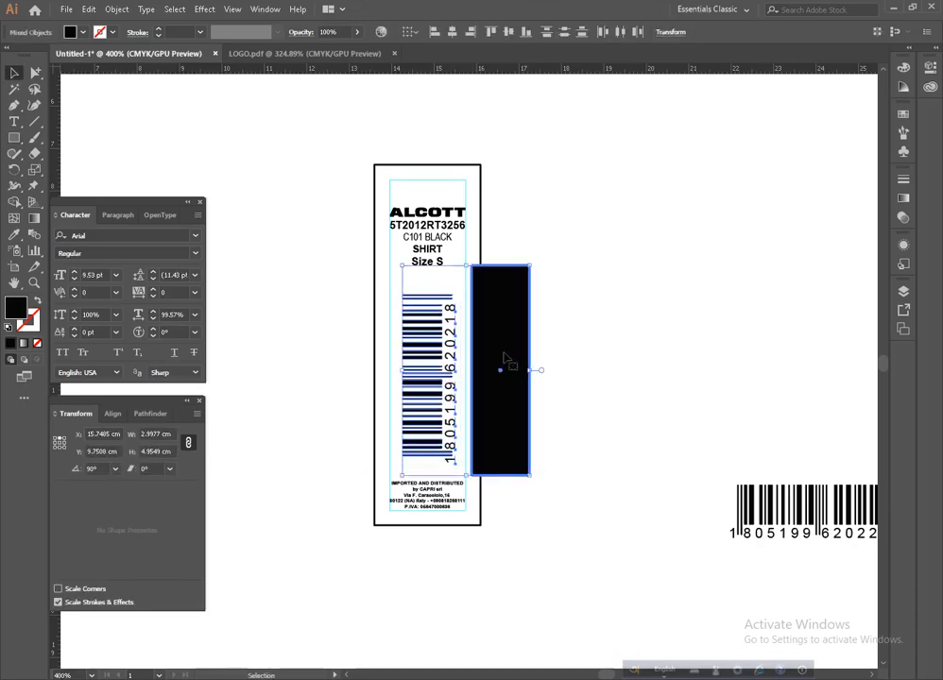
{"action": "left_click", "coordinate": [113, 414]}
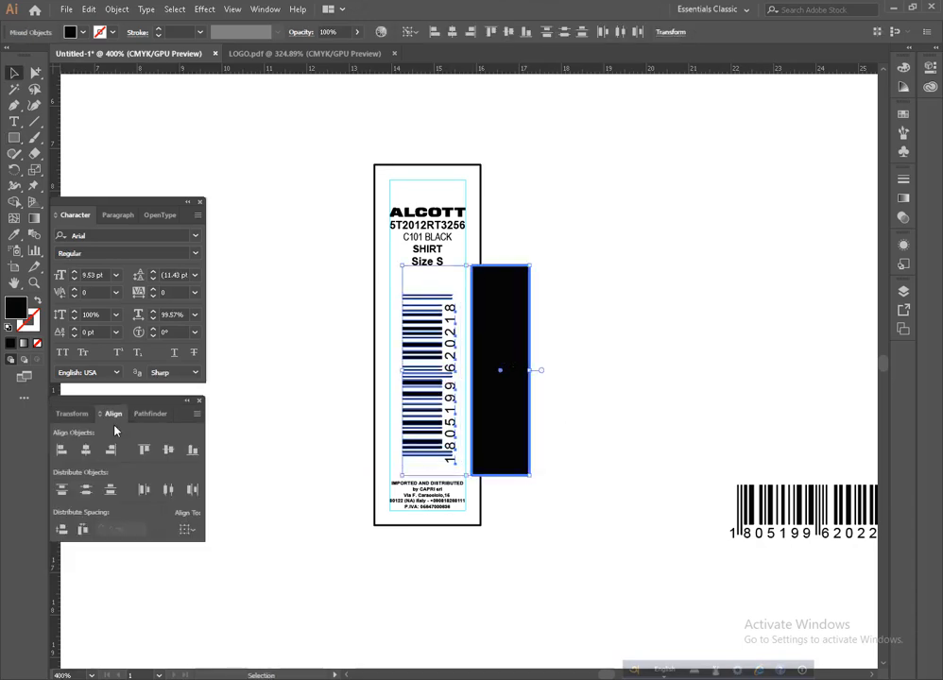
{"action": "left_click", "coordinate": [175, 454]}
{"action": "left_click", "coordinate": [701, 360]}
{"action": "key", "text": "z"}
{"action": "left_click_drag", "start_coordinate": [573, 433], "coordinate": [503, 406]}
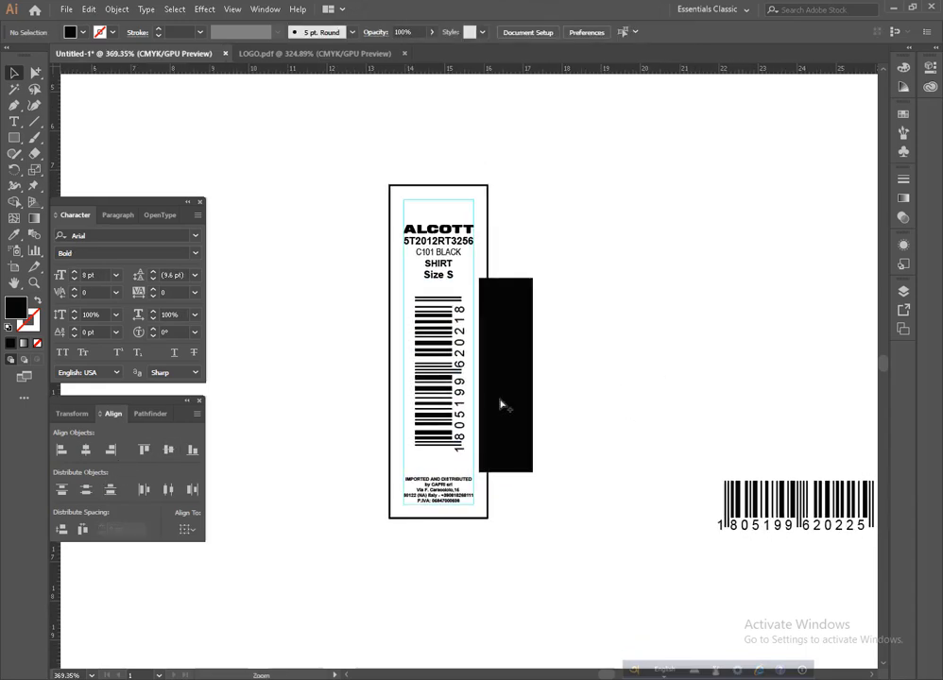
{"action": "key", "text": "v"}
{"action": "left_click", "coordinate": [510, 405]}
{"action": "key", "text": "Delete"}
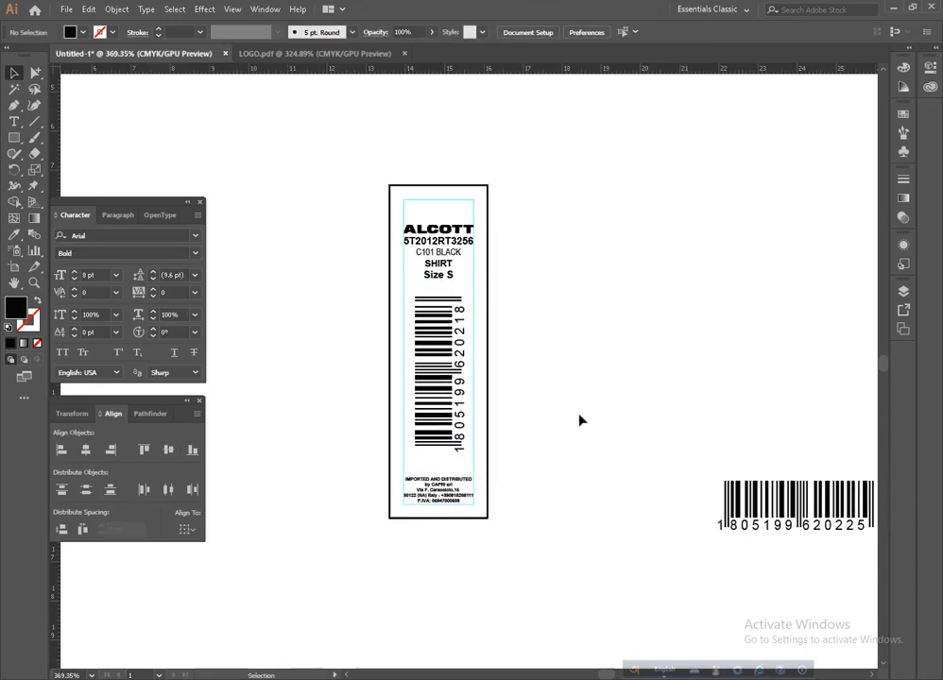
Step: Move the size line and the barcode down about 0.06 cm and enlarge the size text to 9 pt
{"action": "key", "text": "z"}
{"action": "left_click", "coordinate": [441, 379]}
{"action": "left_click", "coordinate": [444, 382]}
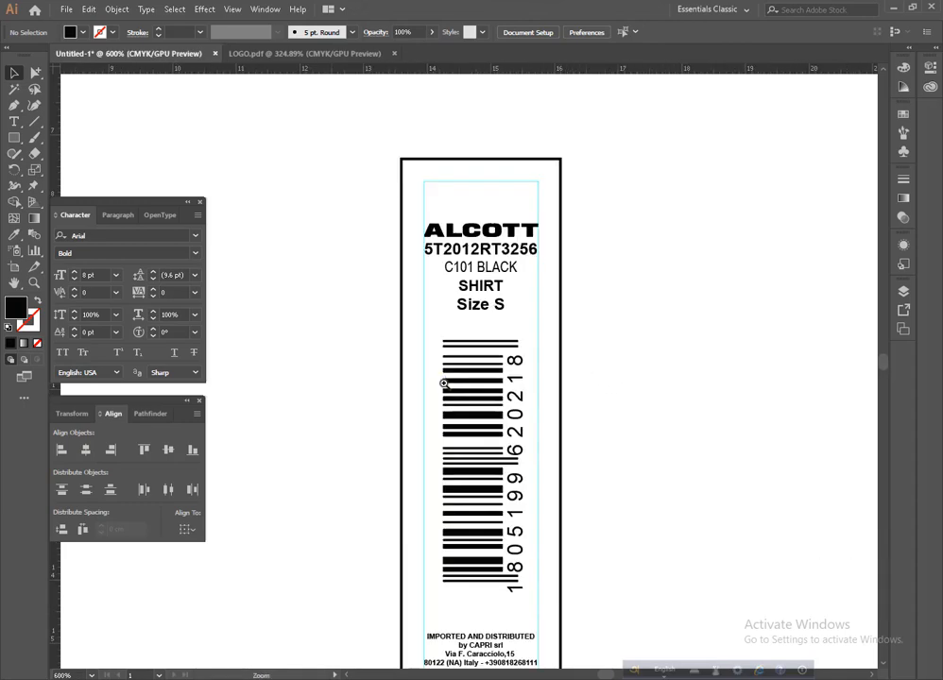
{"action": "left_click", "coordinate": [444, 383]}
{"action": "key", "text": "space"}
{"action": "left_click_drag", "start_coordinate": [534, 272], "coordinate": [512, 304]}
{"action": "left_click_drag", "start_coordinate": [487, 400], "coordinate": [495, 258]}
{"action": "left_click", "coordinate": [498, 253]}
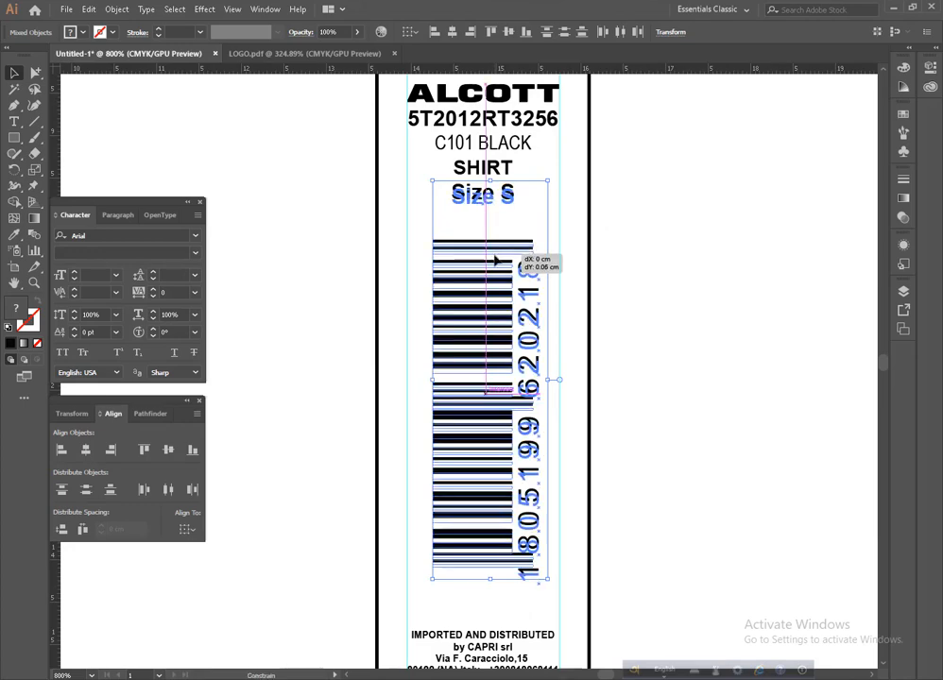
{"action": "left_click_drag", "start_coordinate": [484, 203], "coordinate": [530, 300]}
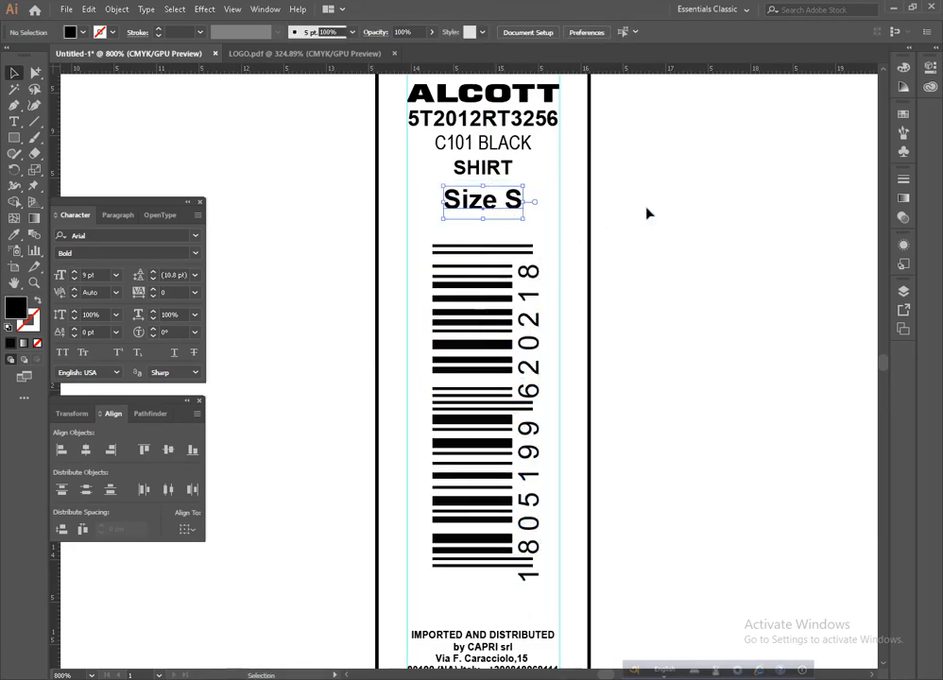
{"action": "left_click", "coordinate": [647, 213]}
Step: Examine the label's text, barcode and importer address spacing at several zoom levels
{"action": "key", "text": "ctrl+space"}
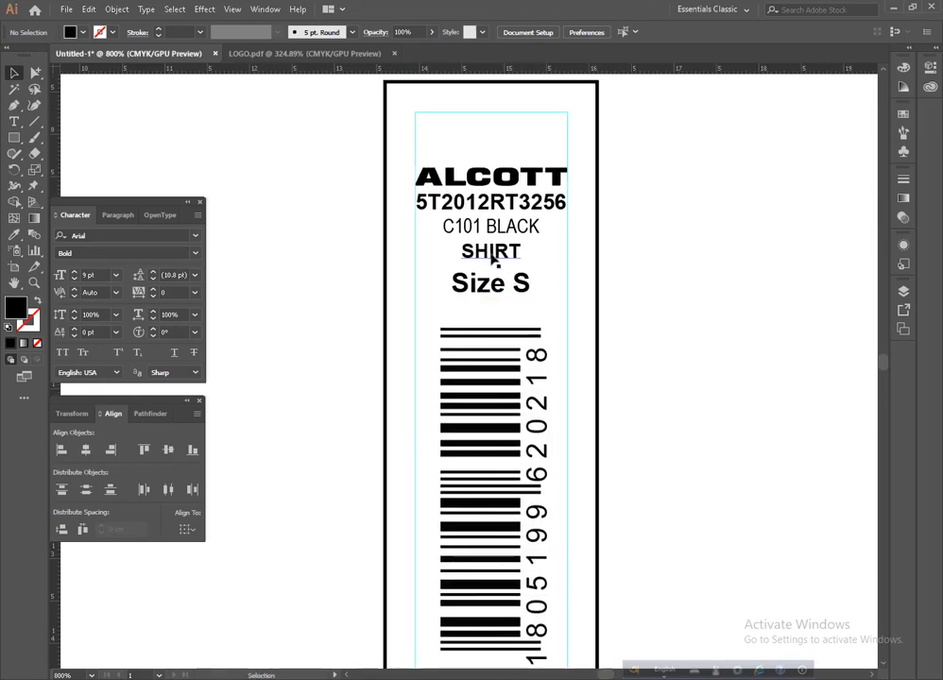
{"action": "key", "text": "ctrl+space"}
{"action": "left_click", "coordinate": [501, 382], "text": "ctrl+alt"}
{"action": "left_click", "coordinate": [500, 381], "text": "ctrl+alt"}
{"action": "left_click_drag", "start_coordinate": [490, 455], "coordinate": [550, 427]}
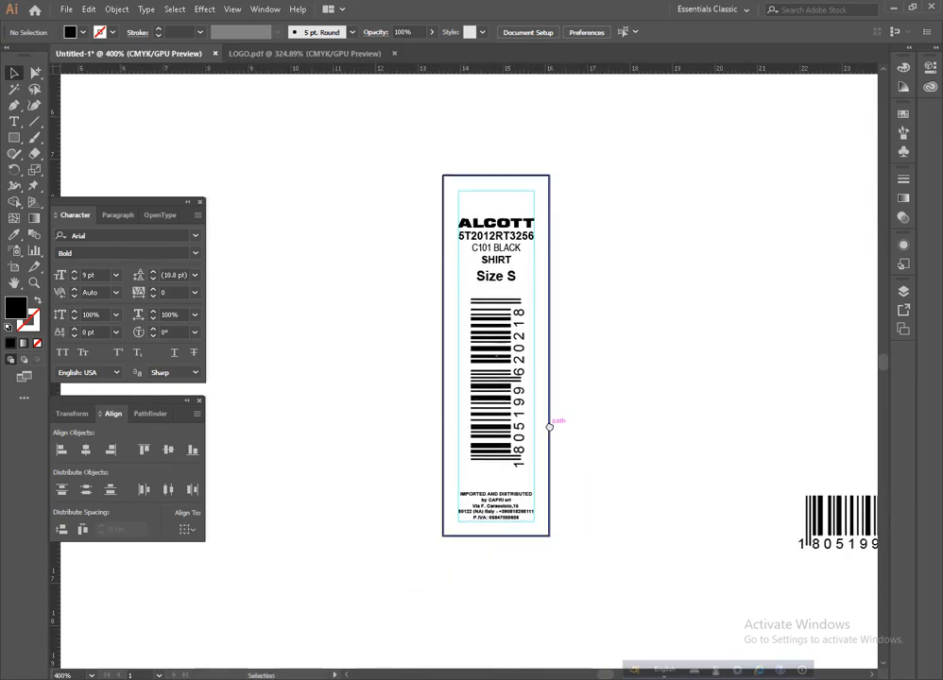
{"action": "key", "text": "ctrl+1"}
{"action": "key", "text": "ctrl+space"}
{"action": "left_click_drag", "start_coordinate": [383, 279], "coordinate": [539, 351]}
{"action": "key", "text": "ctrl+space"}
{"action": "left_click_drag", "start_coordinate": [432, 241], "coordinate": [501, 310]}
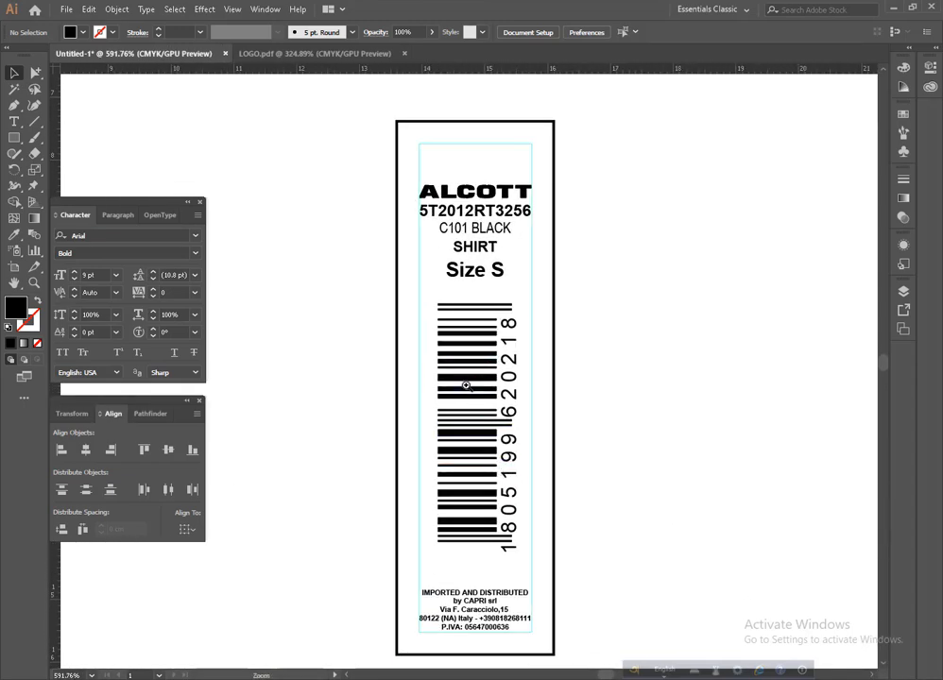
{"action": "key", "text": "ctrl+space"}
{"action": "left_click", "coordinate": [485, 316]}
{"action": "key", "text": "ctrl+minus"}
{"action": "key", "text": "ctrl+minus"}
{"action": "left_click_drag", "start_coordinate": [583, 413], "coordinate": [530, 364]}
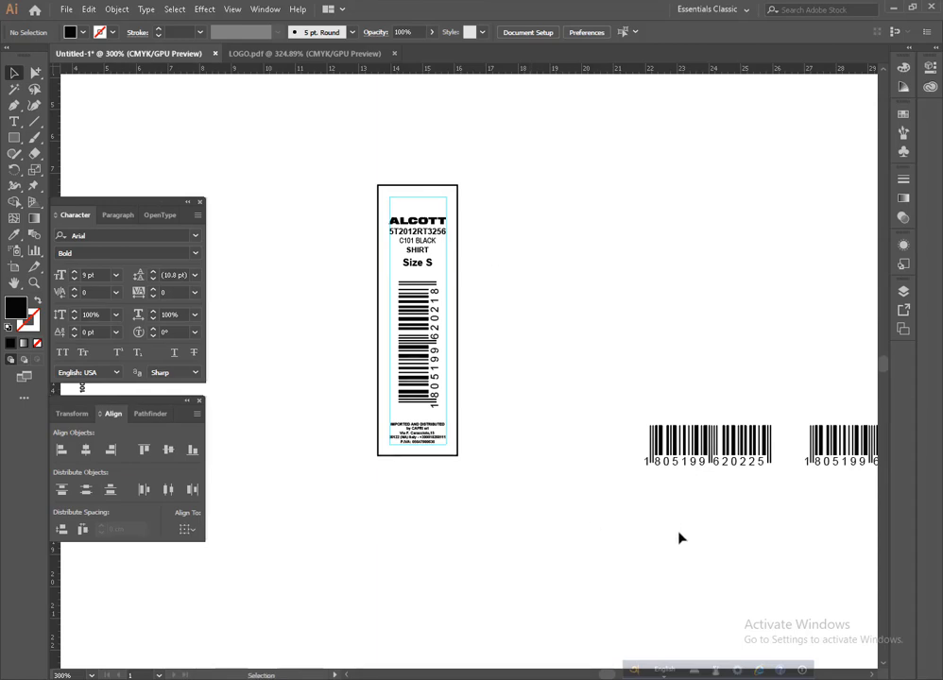
Step: Duplicate the complete label three times in a horizontal row with an offset of about 2.85 cm
{"action": "key", "text": "space"}
{"action": "left_click_drag", "start_coordinate": [560, 422], "coordinate": [560, 396]}
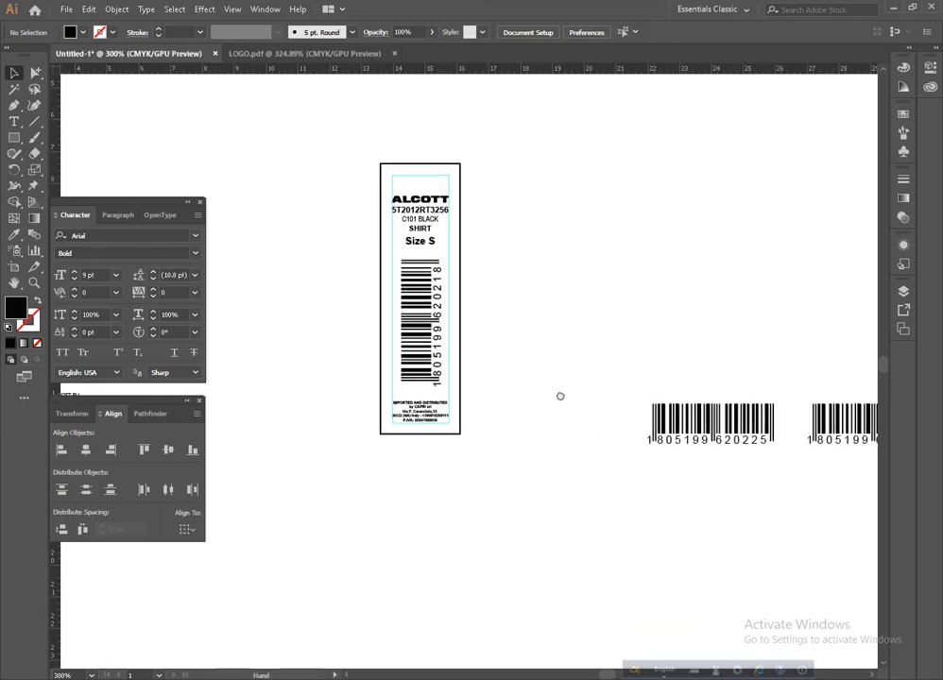
{"action": "left_click_drag", "start_coordinate": [768, 425], "coordinate": [629, 427]}
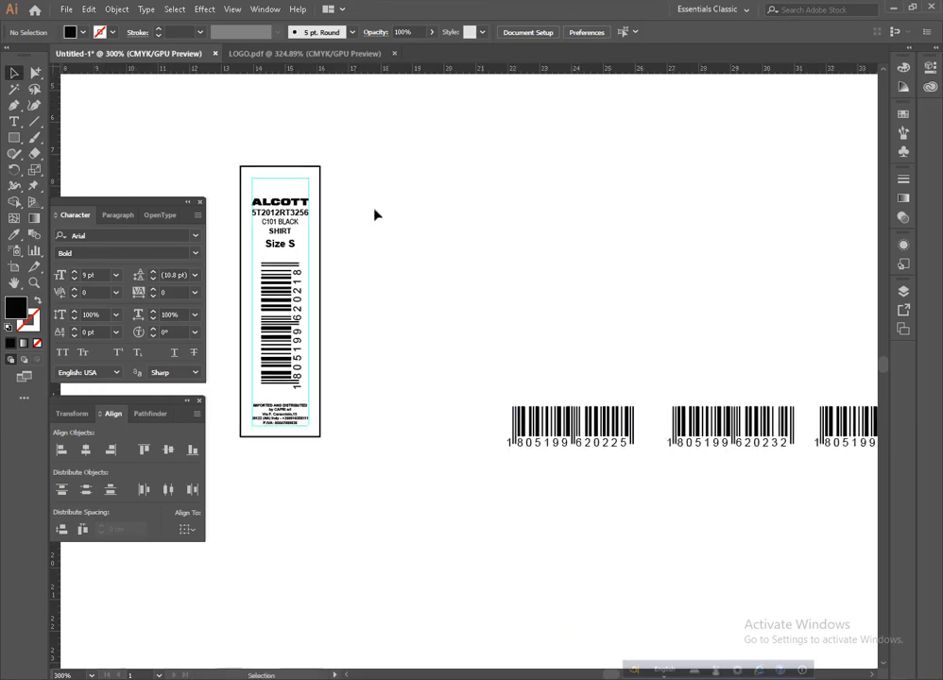
{"action": "left_click_drag", "start_coordinate": [353, 143], "coordinate": [261, 509]}
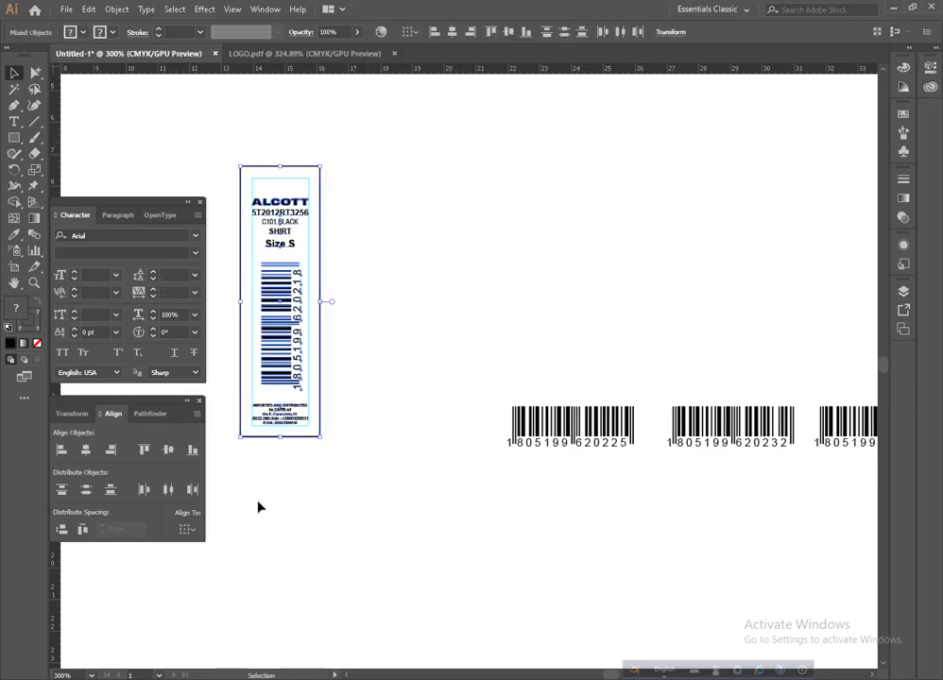
{"action": "left_click", "coordinate": [425, 365]}
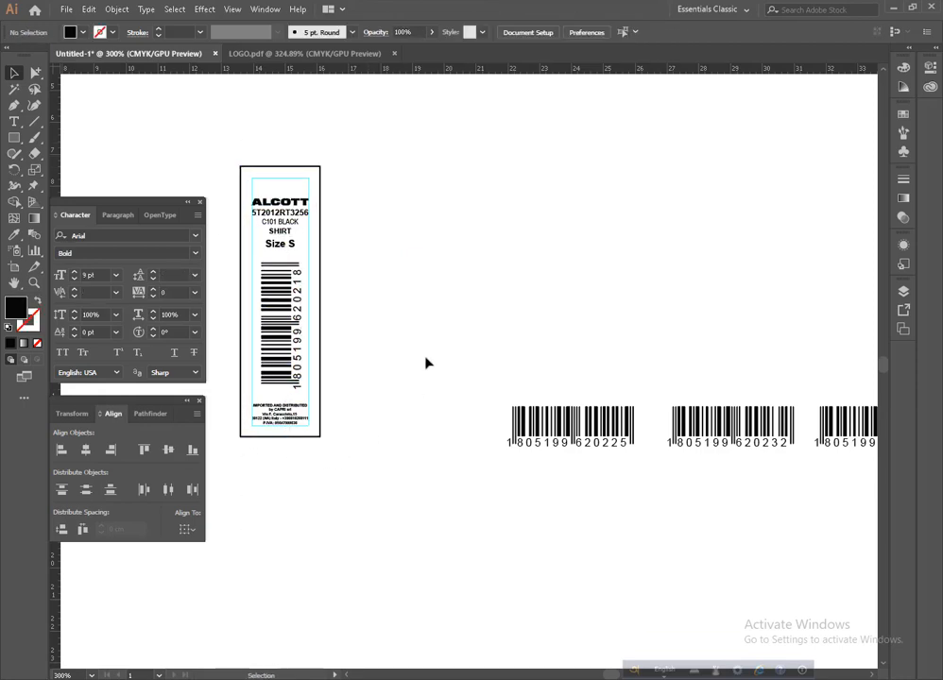
{"action": "left_click_drag", "start_coordinate": [396, 130], "coordinate": [274, 395]}
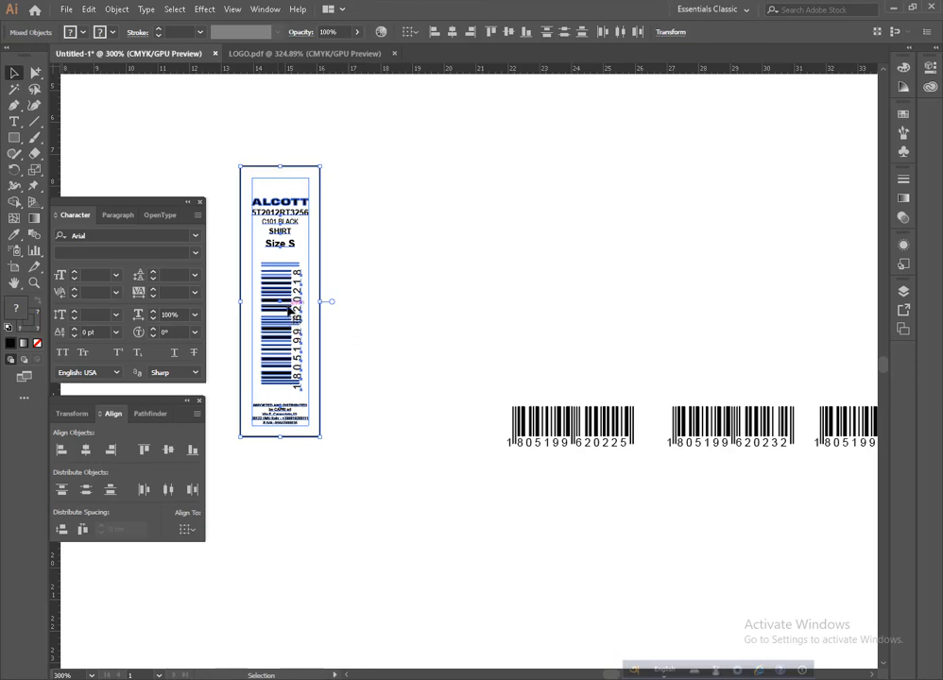
{"action": "left_click_drag", "start_coordinate": [288, 310], "coordinate": [383, 310]}
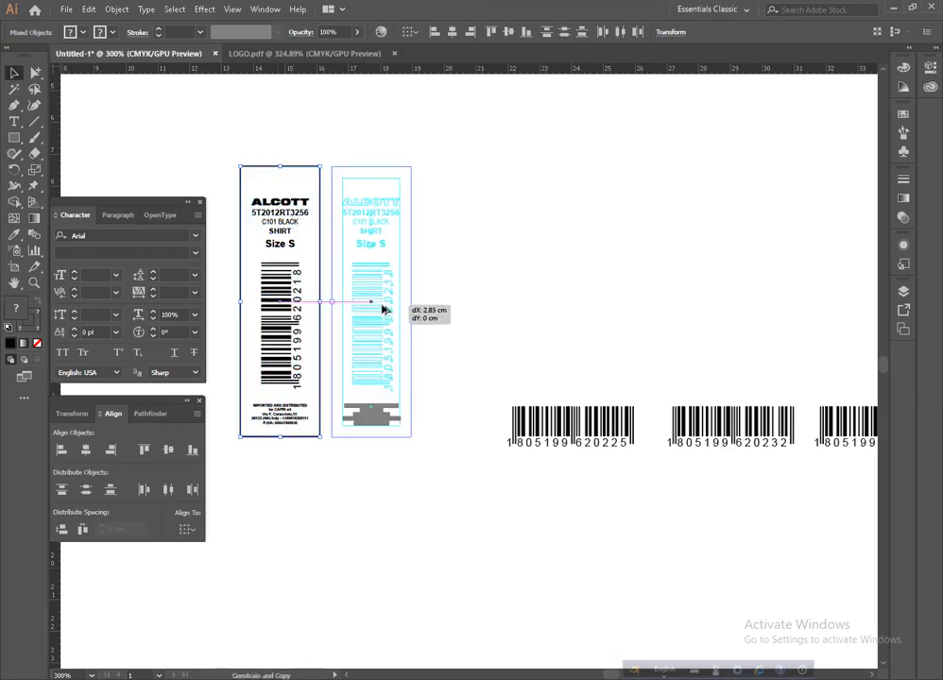
{"action": "left_click_drag", "start_coordinate": [383, 310], "coordinate": [383, 310]}
{"action": "key", "text": "ctrl+d"}
{"action": "key", "text": "ctrl+d"}
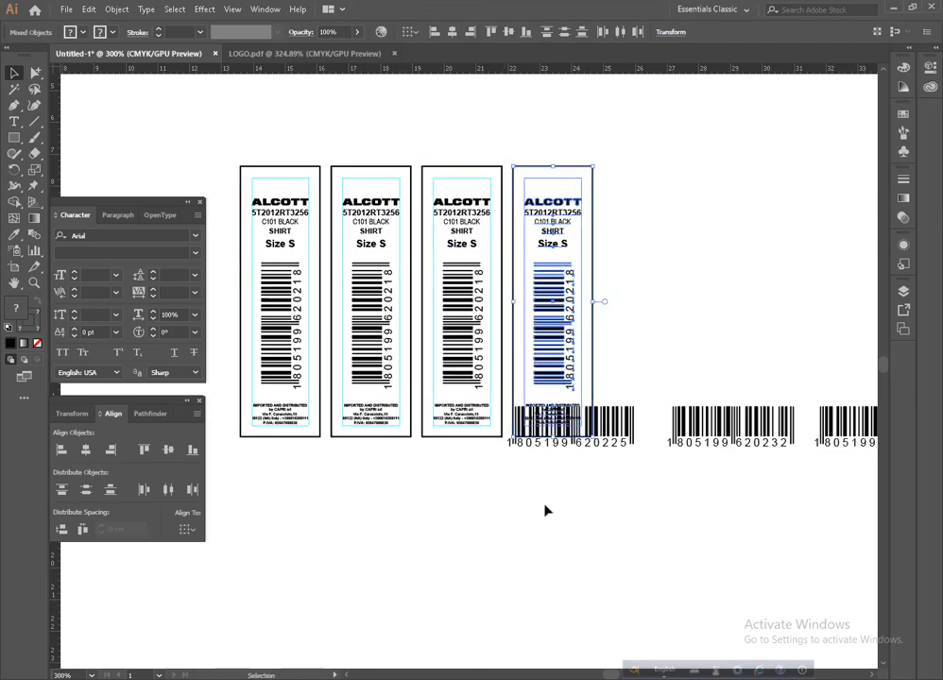
Step: Move the three remaining barcodes below the row of labels
{"action": "left_click_drag", "start_coordinate": [627, 444], "coordinate": [621, 534]}
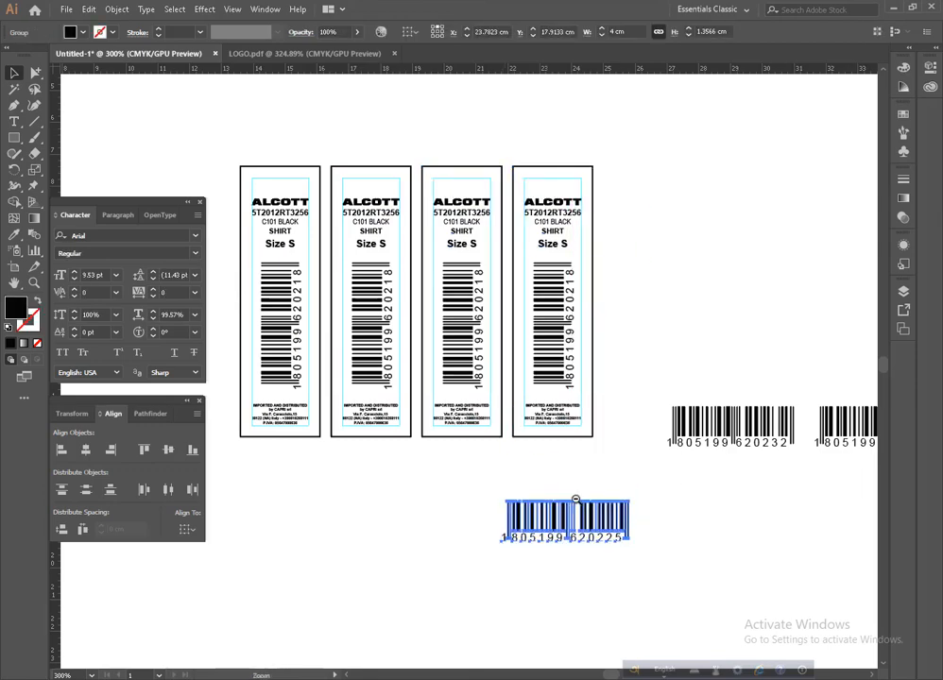
{"action": "left_click", "coordinate": [575, 499], "text": "ctrl+alt"}
{"action": "left_click_drag", "start_coordinate": [671, 381], "coordinate": [567, 297]}
{"action": "left_click_drag", "start_coordinate": [565, 329], "coordinate": [573, 393]}
{"action": "left_click", "coordinate": [560, 464]}
Step: Change the size letter on the second, third and fourth labels to M, L and XL
{"action": "left_click_drag", "start_coordinate": [484, 379], "coordinate": [545, 400]}
{"action": "left_click", "coordinate": [423, 270], "text": "ctrl"}
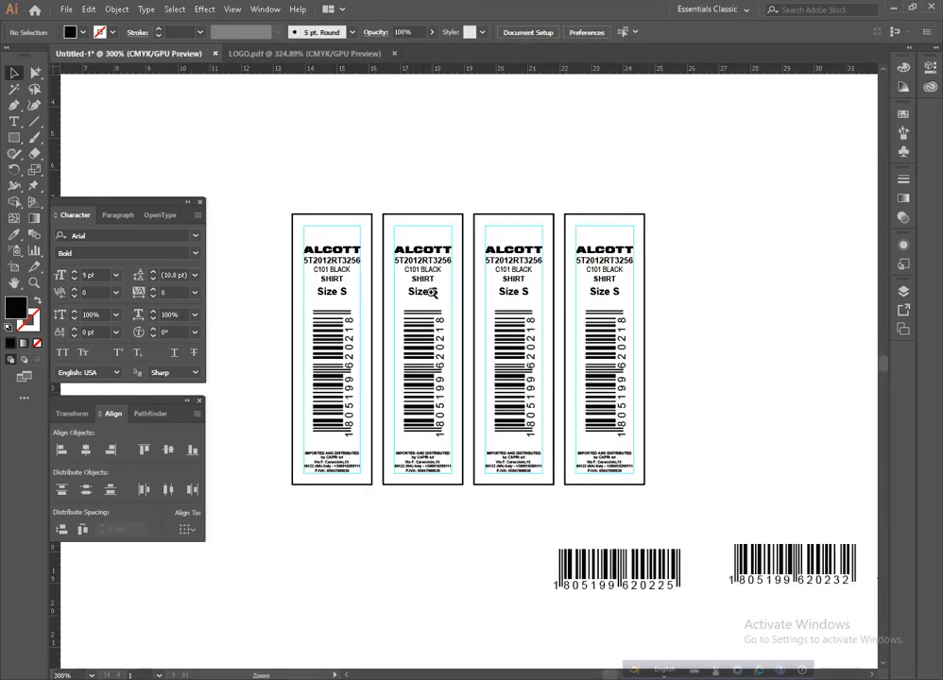
{"action": "left_click", "coordinate": [432, 292], "text": "ctrl"}
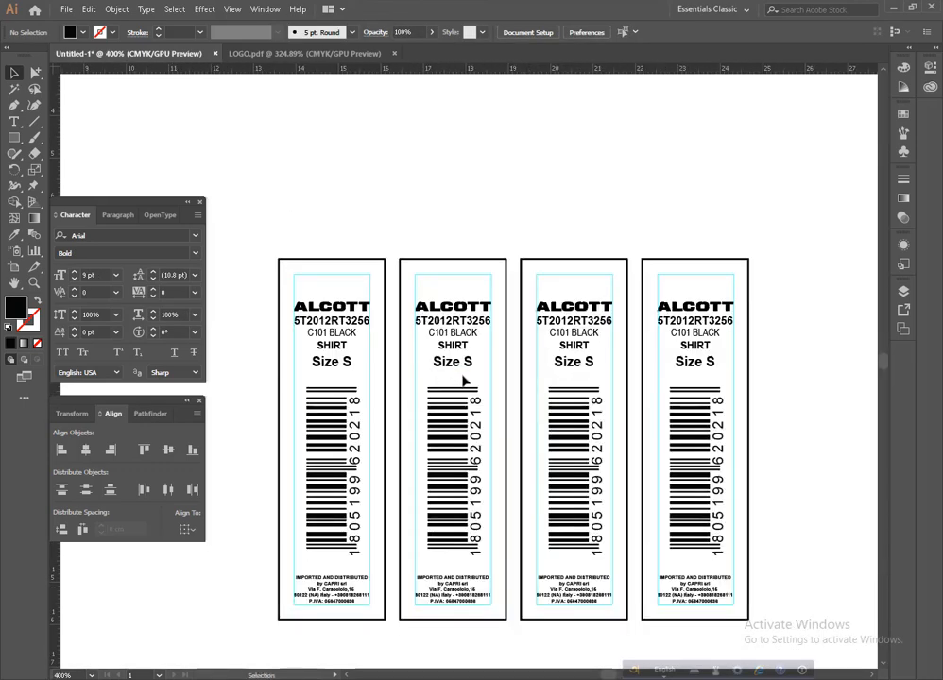
{"action": "key", "text": "t"}
{"action": "left_click_drag", "start_coordinate": [464, 364], "coordinate": [476, 365]}
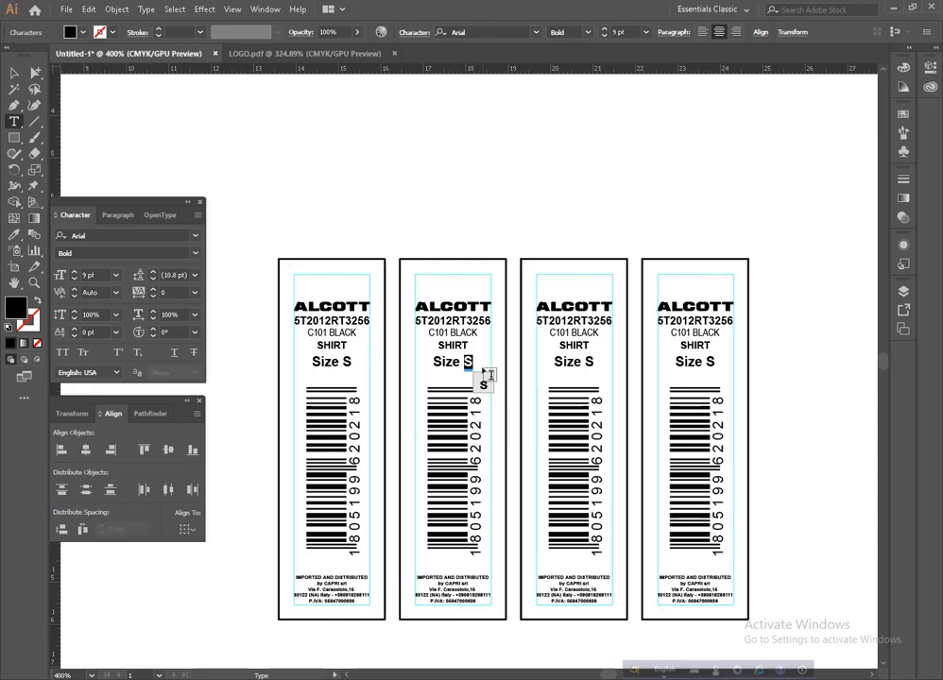
{"action": "type", "text": "M"}
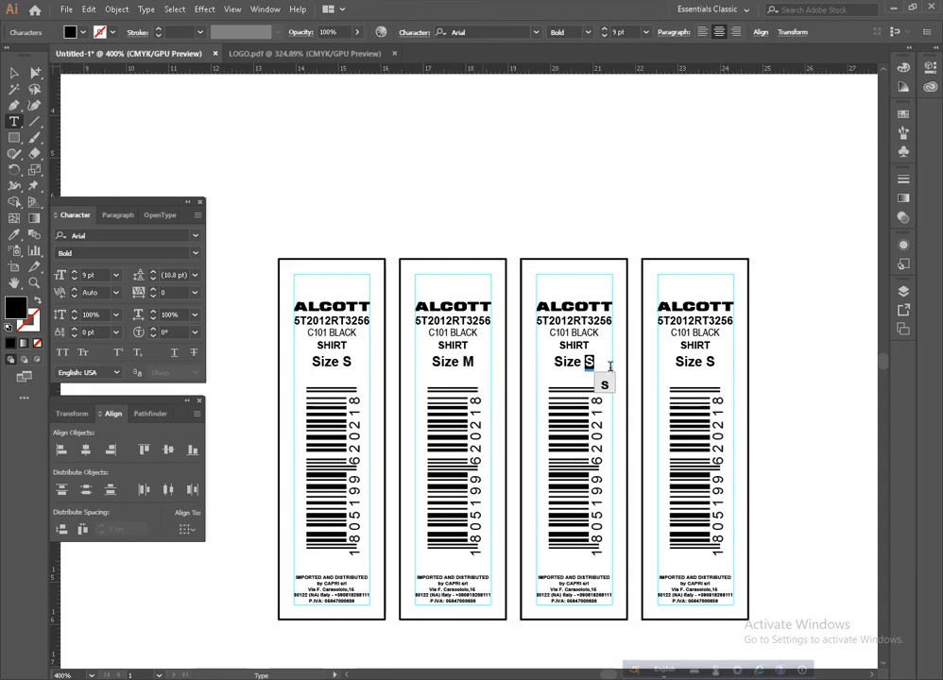
{"action": "type", "text": "L"}
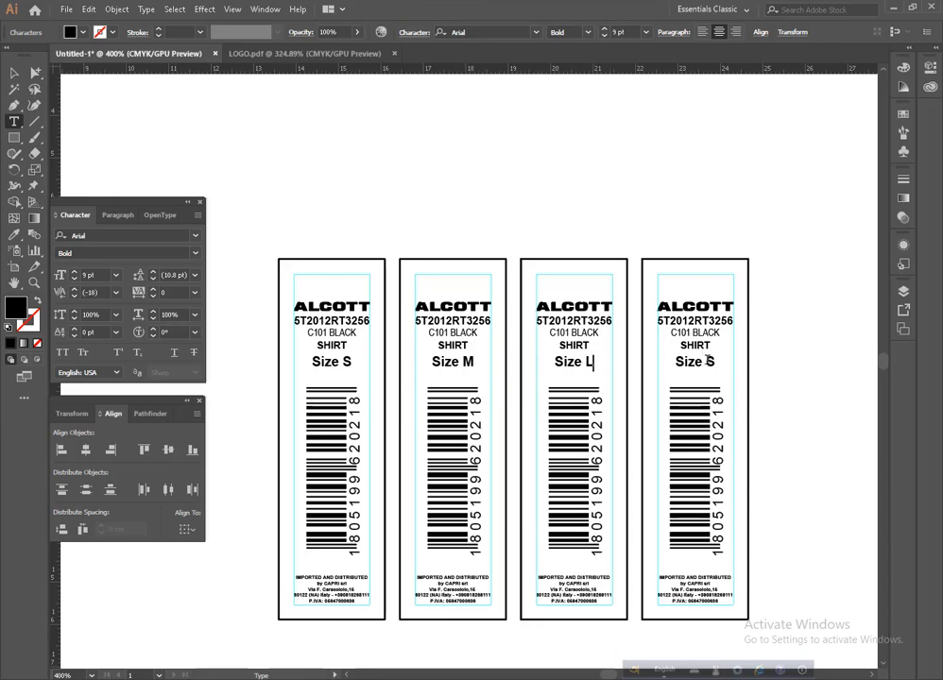
{"action": "double_click", "coordinate": [707, 361]}
{"action": "type", "text": "XL"}
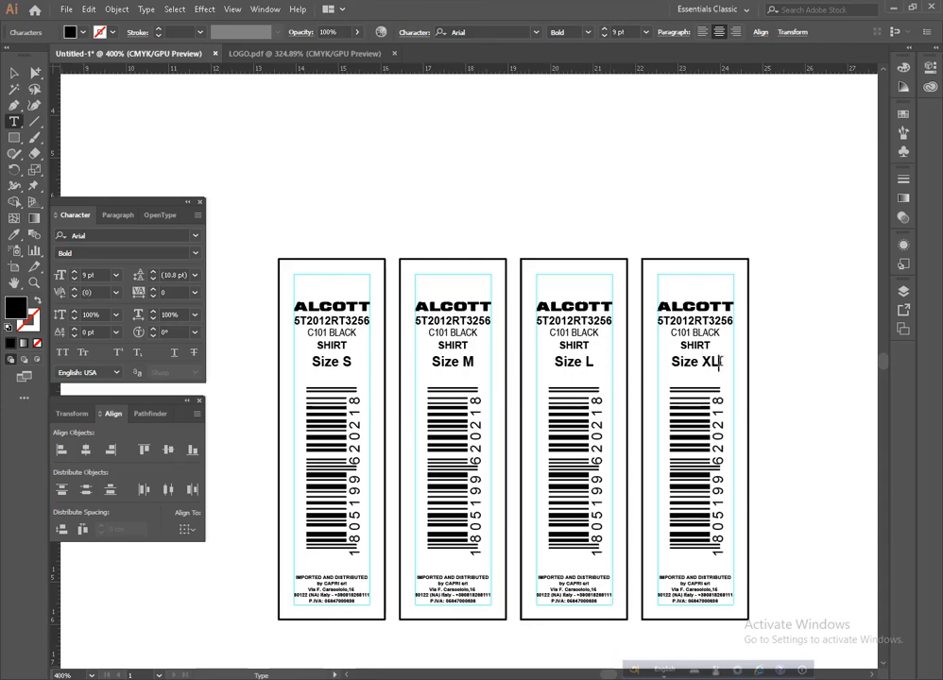
{"action": "key", "text": "Escape"}
{"action": "left_click", "coordinate": [780, 375]}
Step: Move the barcode ending in 620225 below the Size M label and rotate it 90°
{"action": "left_click", "coordinate": [371, 447], "text": "ctrl+alt"}
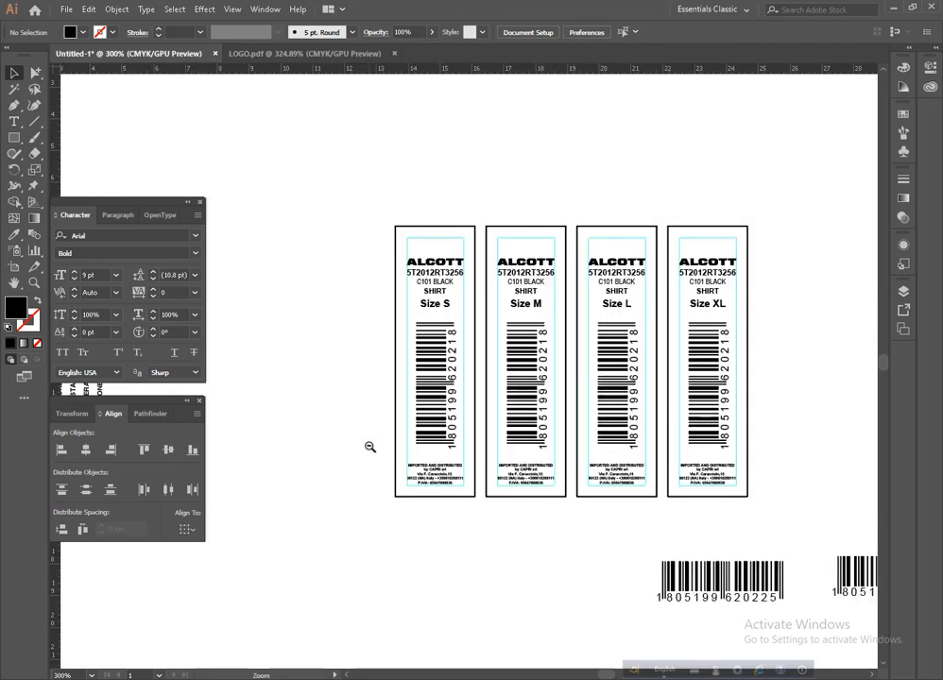
{"action": "left_click", "coordinate": [370, 447], "text": "ctrl+alt"}
{"action": "left_click_drag", "start_coordinate": [503, 447], "coordinate": [353, 446]}
{"action": "left_click_drag", "start_coordinate": [553, 461], "coordinate": [435, 457]}
{"action": "left_click_drag", "start_coordinate": [477, 470], "coordinate": [451, 413]}
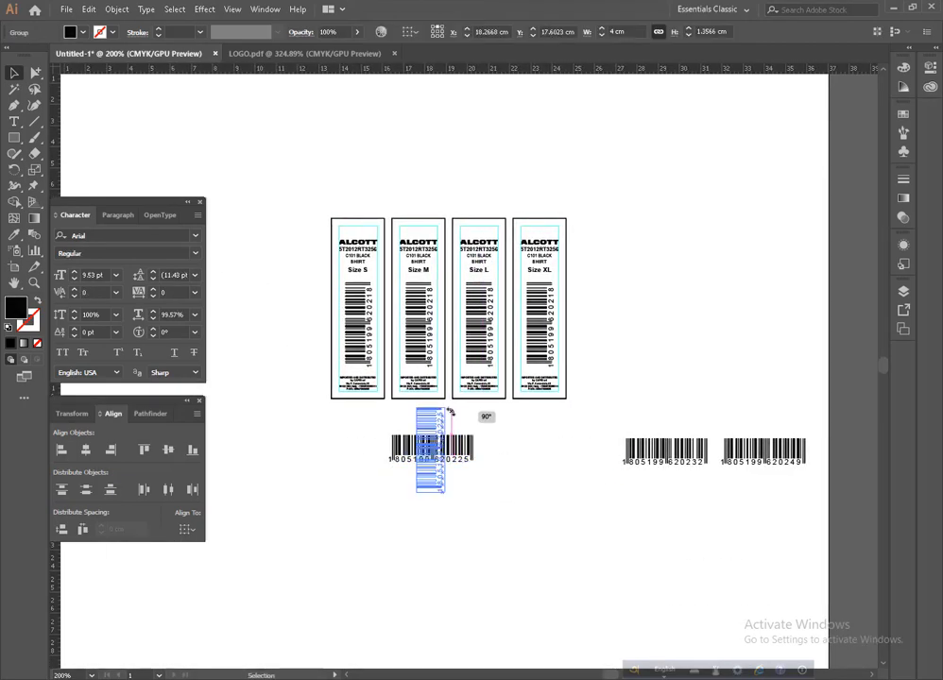
Step: Rotate the barcodes ending in 620232 and 620249 by 90° and place them below the Size L and Size XL labels
{"action": "left_click_drag", "start_coordinate": [666, 454], "coordinate": [581, 469]}
{"action": "left_click_drag", "start_coordinate": [626, 484], "coordinate": [600, 427]}
{"action": "left_click_drag", "start_coordinate": [578, 468], "coordinate": [483, 456]}
{"action": "left_click_drag", "start_coordinate": [763, 453], "coordinate": [603, 414]}
Step: Centre the lower Size XL barcode horizontally with the one in its label and align the tops of the three lower barcodes
{"action": "left_click", "coordinate": [489, 412], "text": "ctrl"}
{"action": "left_click_drag", "start_coordinate": [488, 412], "coordinate": [504, 467]}
{"action": "left_click", "coordinate": [560, 290], "text": "shift"}
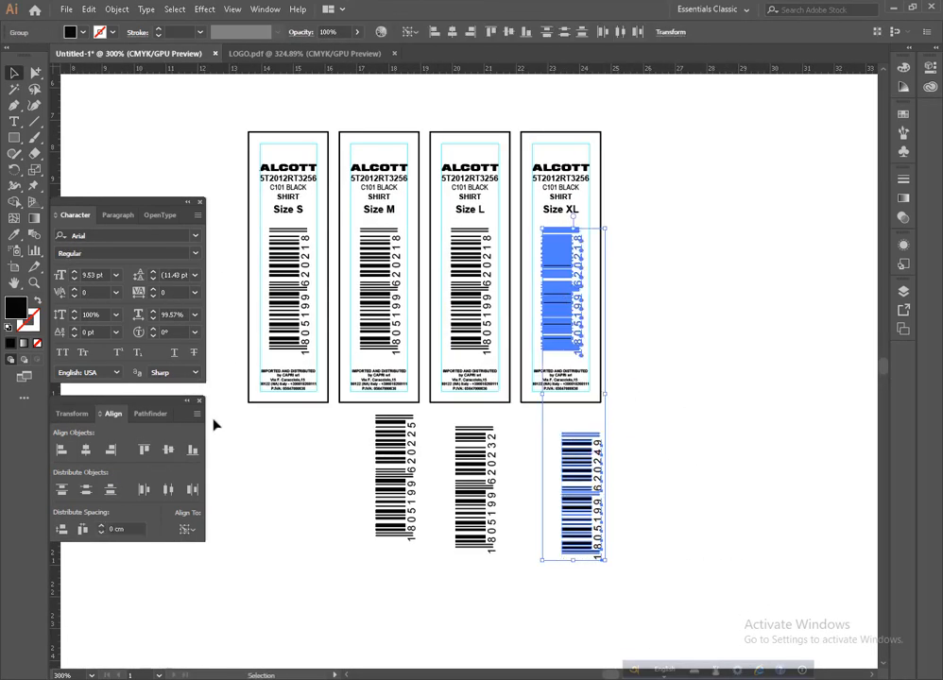
{"action": "left_click", "coordinate": [85, 450]}
{"action": "left_click_drag", "start_coordinate": [614, 510], "coordinate": [350, 468]}
{"action": "left_click", "coordinate": [144, 450]}
Step: Centre the lower barcodes for Size M and Size L horizontally with the barcodes in their labels
{"action": "left_click", "coordinate": [385, 307]}
{"action": "left_click", "coordinate": [383, 473], "text": "shift"}
{"action": "left_click", "coordinate": [86, 449]}
{"action": "left_click", "coordinate": [472, 473]}
{"action": "left_click", "coordinate": [470, 293], "text": "shift"}
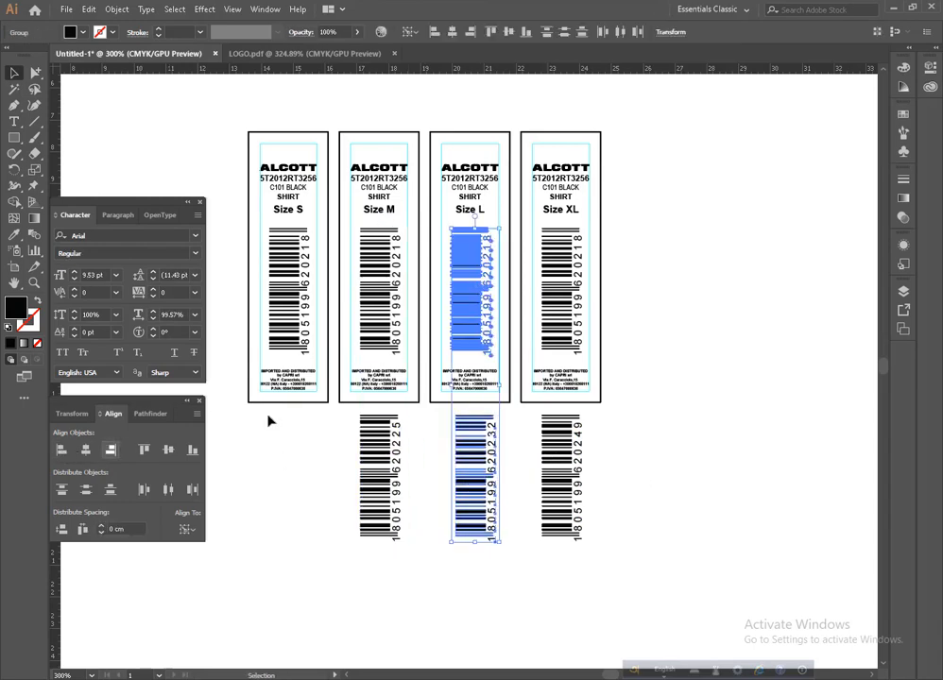
{"action": "left_click", "coordinate": [86, 450]}
Step: Replace the copied barcodes in the M, L and XL labels with the three rotated ones, top-aligned with the Size S barcode
{"action": "left_click", "coordinate": [563, 472]}
{"action": "left_click_drag", "start_coordinate": [562, 295], "coordinate": [709, 295]}
{"action": "left_click", "coordinate": [381, 293]}
{"action": "left_click", "coordinate": [469, 293], "text": "shift"}
{"action": "key", "text": "Delete"}
{"action": "left_click", "coordinate": [723, 321]}
{"action": "left_click", "coordinate": [144, 450]}
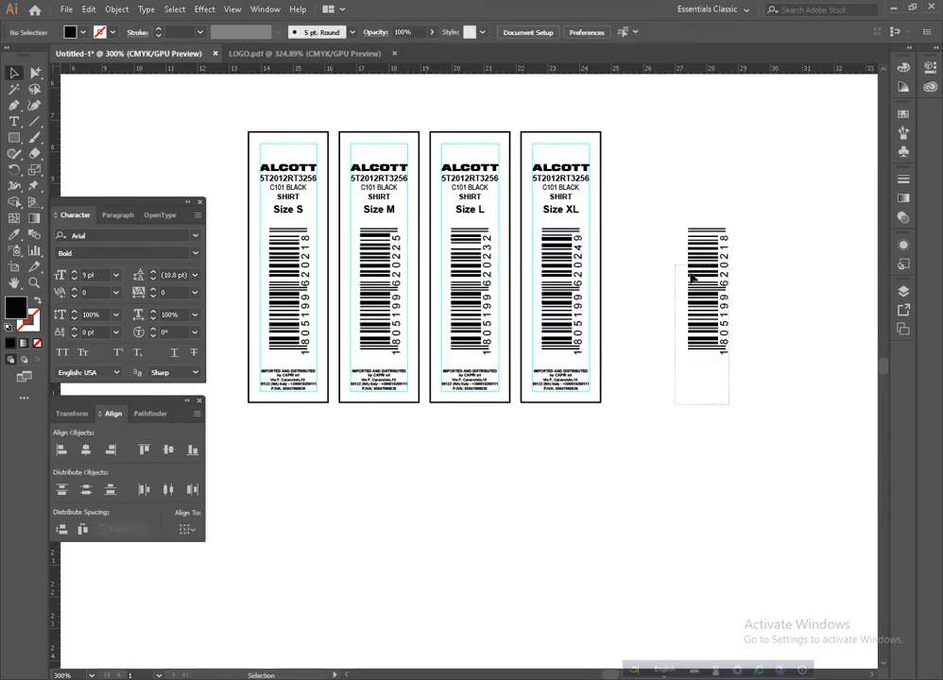
Step: Delete the leftover barcode copy beside the row of labels
{"action": "left_click", "coordinate": [693, 277]}
{"action": "key", "text": "Delete"}
{"action": "key", "text": "ctrl+minus"}
{"action": "left_click_drag", "start_coordinate": [490, 367], "coordinate": [518, 398]}
{"action": "key", "text": "ctrl+plus"}
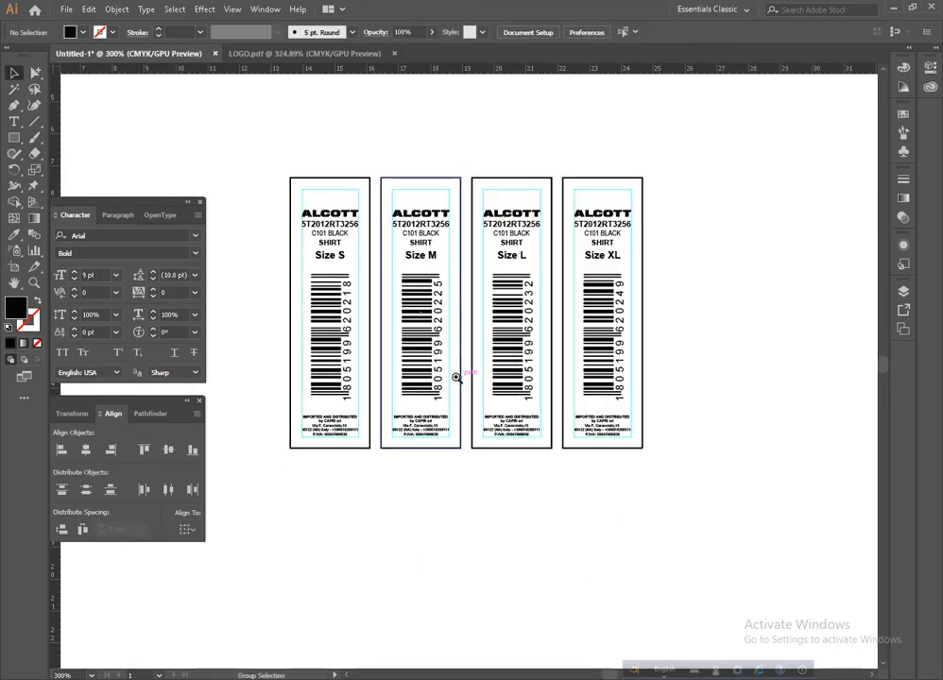
Step: Duplicate the Size XL label beside the row of four labels, level with the others
{"action": "left_click", "coordinate": [458, 373], "text": "ctrl+alt"}
{"action": "left_click_drag", "start_coordinate": [567, 348], "coordinate": [523, 355]}
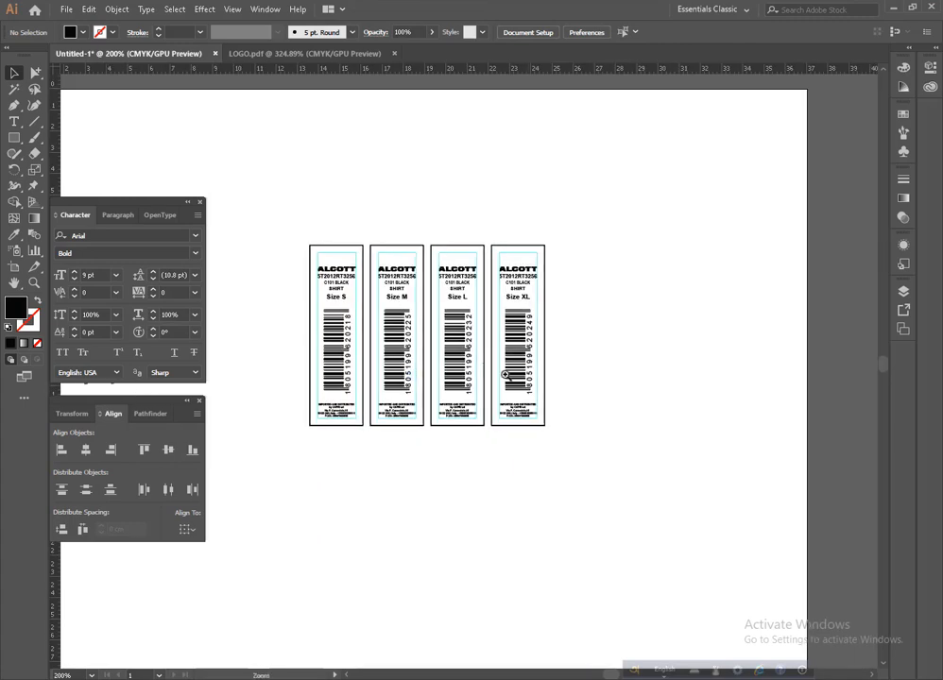
{"action": "left_click", "coordinate": [487, 406], "text": "ctrl"}
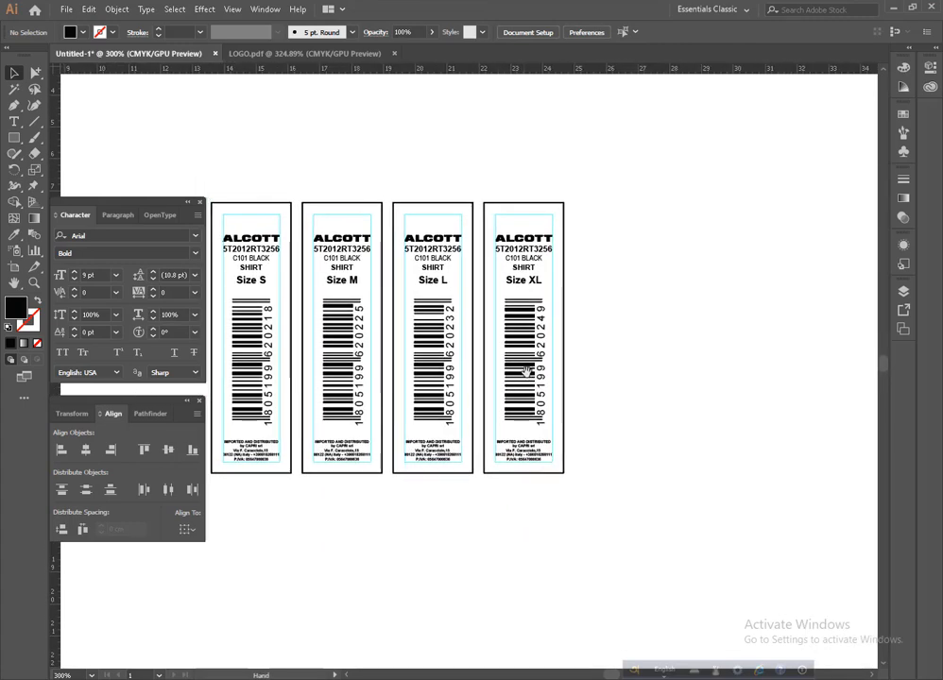
{"action": "left_click_drag", "start_coordinate": [595, 377], "coordinate": [561, 365]}
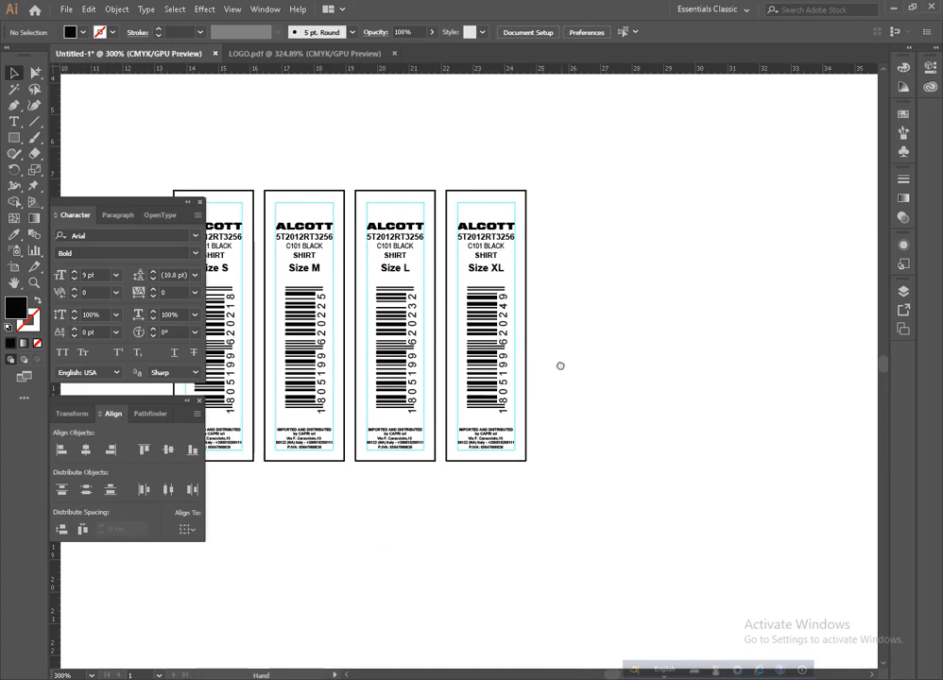
{"action": "left_click", "coordinate": [345, 365], "text": "ctrl+alt"}
{"action": "left_click", "coordinate": [350, 366], "text": "ctrl+alt"}
{"action": "left_click_drag", "start_coordinate": [359, 367], "coordinate": [761, 378]}
{"action": "left_click_drag", "start_coordinate": [620, 423], "coordinate": [482, 400]}
{"action": "left_click", "coordinate": [532, 367], "text": "ctrl"}
{"action": "left_click", "coordinate": [531, 367], "text": "ctrl"}
{"action": "left_click_drag", "start_coordinate": [375, 362], "coordinate": [471, 389]}
{"action": "left_click_drag", "start_coordinate": [432, 154], "coordinate": [320, 499]}
{"action": "left_click_drag", "start_coordinate": [351, 358], "coordinate": [535, 371]}
{"action": "left_click", "coordinate": [486, 518]}
Step: Move the rotated fibre composition text and the ALCOTT.EU line closer to the copied label
{"action": "left_click", "coordinate": [493, 381], "text": "ctrl+alt"}
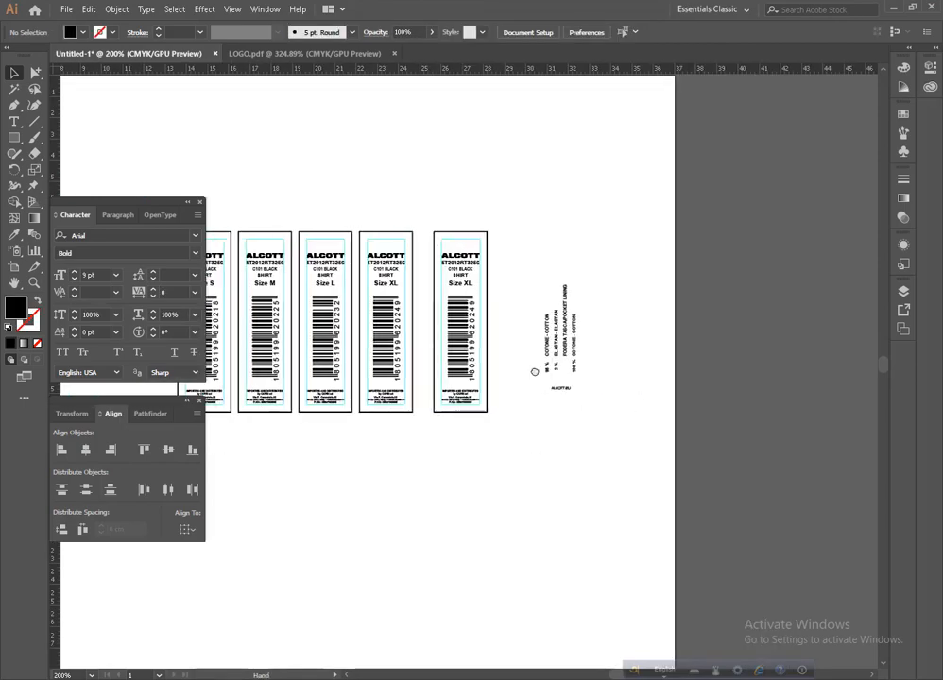
{"action": "left_click", "coordinate": [510, 360], "text": "ctrl"}
{"action": "left_click_drag", "start_coordinate": [458, 355], "coordinate": [506, 347]}
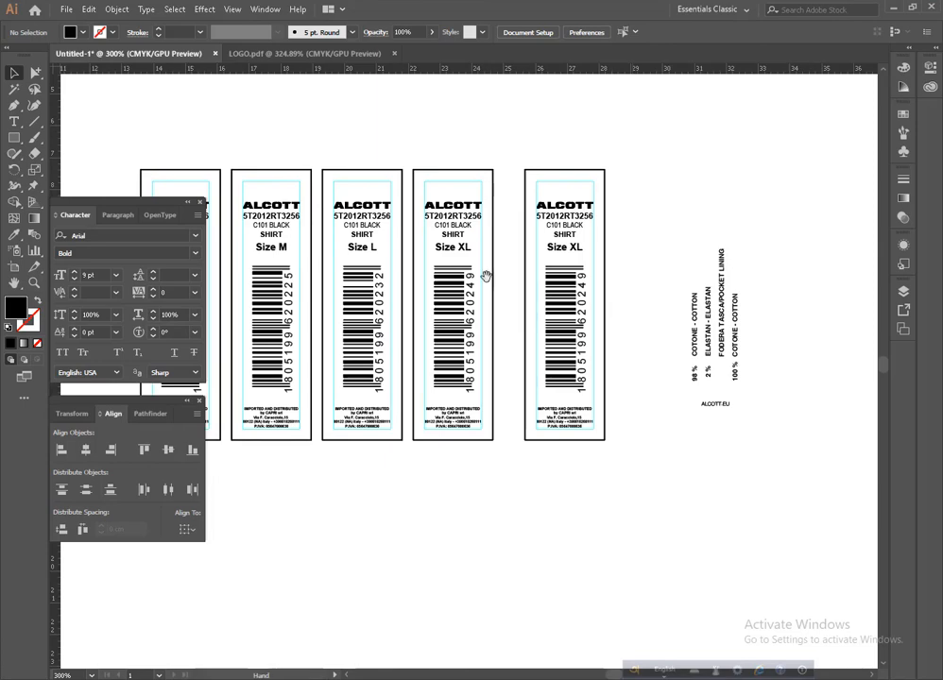
{"action": "left_click", "coordinate": [526, 325], "text": "ctrl"}
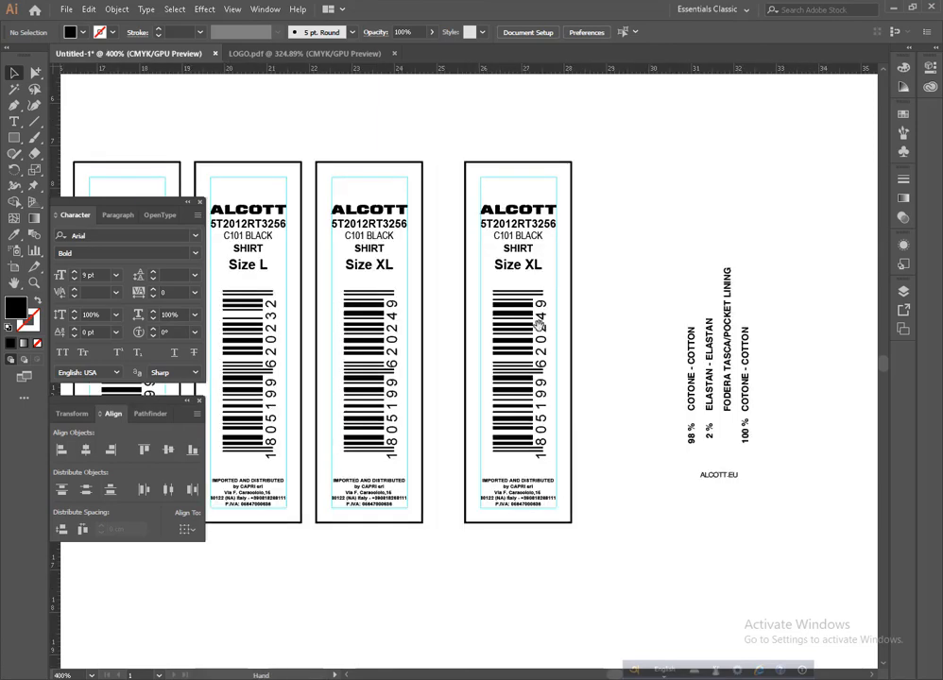
{"action": "left_click_drag", "start_coordinate": [537, 325], "coordinate": [529, 311]}
{"action": "left_click_drag", "start_coordinate": [589, 341], "coordinate": [580, 325]}
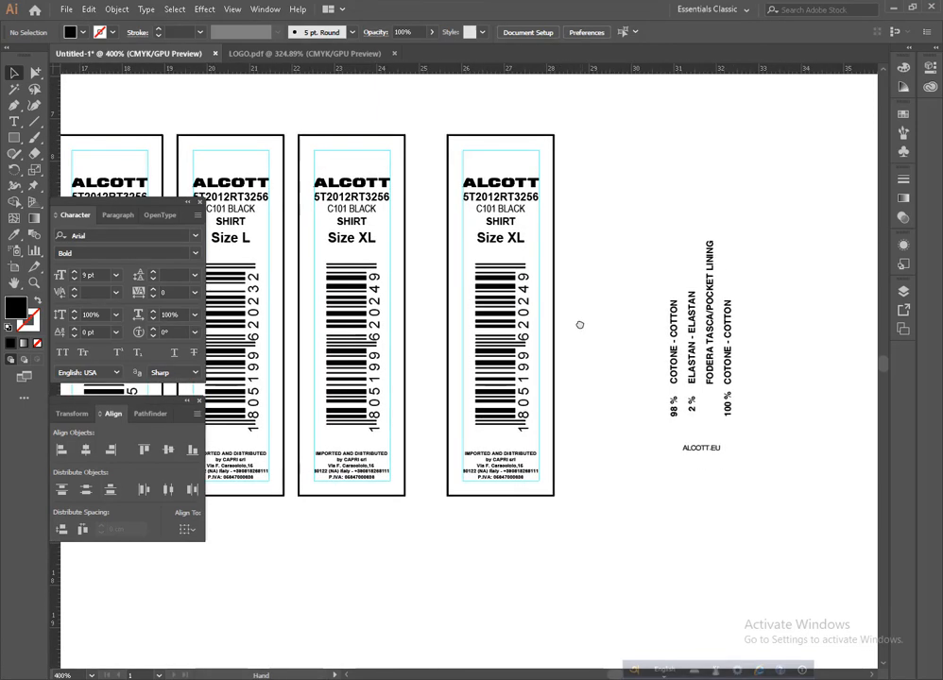
{"action": "left_click_drag", "start_coordinate": [709, 330], "coordinate": [622, 312]}
{"action": "left_click", "coordinate": [718, 331]}
Step: Delete the logo, text and barcode from the copied label and move the composition text and ALCOTT.EU line into its empty frame
{"action": "left_click_drag", "start_coordinate": [628, 369], "coordinate": [592, 360]}
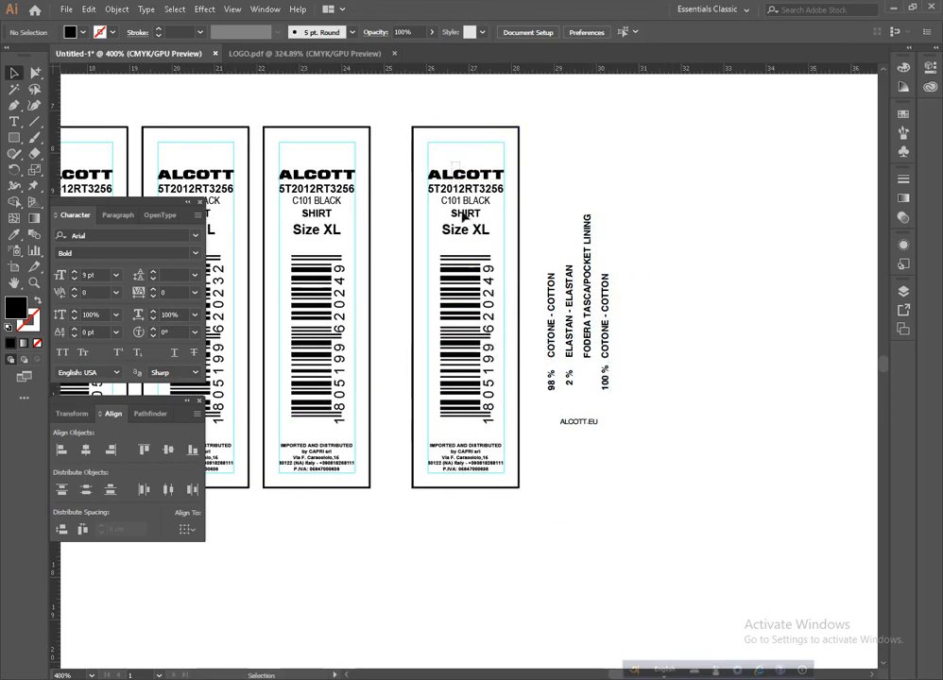
{"action": "left_click", "coordinate": [487, 464]}
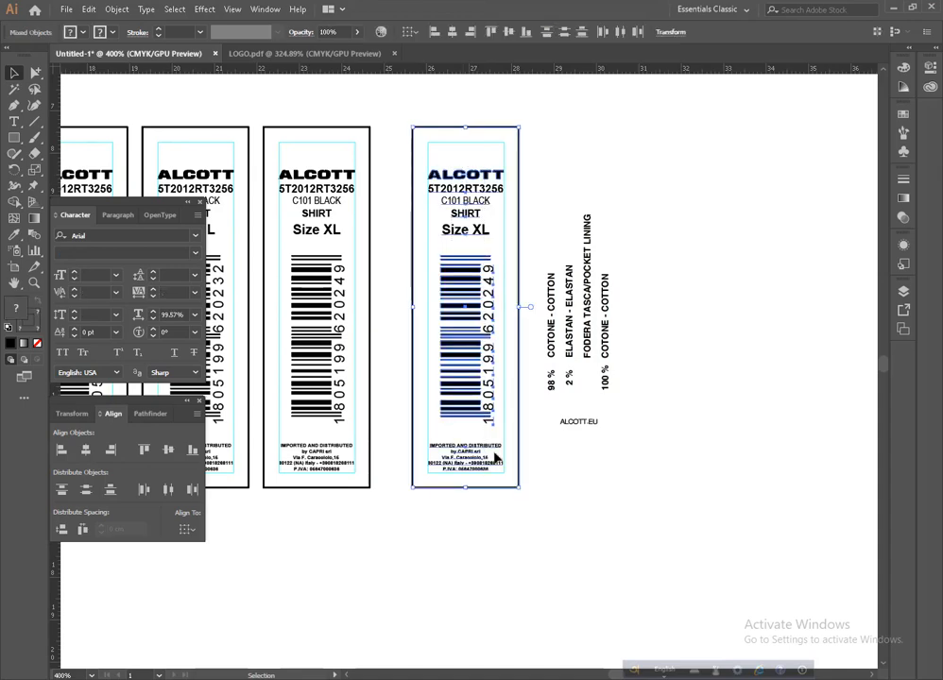
{"action": "left_click", "coordinate": [515, 455], "text": "shift"}
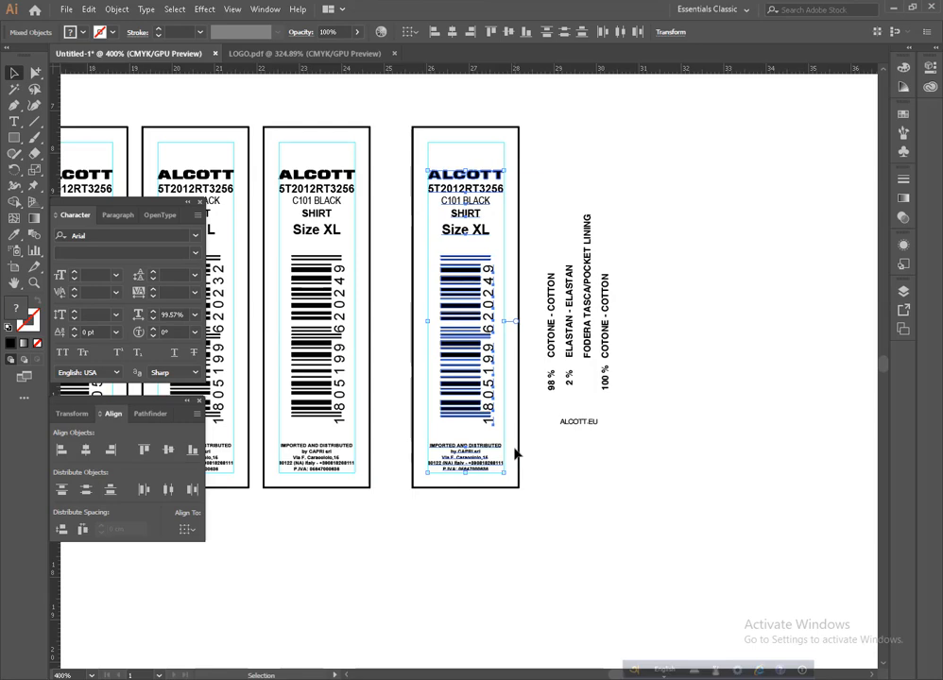
{"action": "key", "text": "Delete"}
{"action": "left_click_drag", "start_coordinate": [568, 362], "coordinate": [490, 369]}
{"action": "left_click", "coordinate": [525, 387]}
Step: Examine the layout of the four size labels and the composition label
{"action": "left_click", "coordinate": [433, 410], "text": "ctrl+alt"}
{"action": "left_click", "coordinate": [435, 410], "text": "ctrl+alt"}
{"action": "left_click_drag", "start_coordinate": [416, 409], "coordinate": [477, 385]}
{"action": "left_click", "coordinate": [474, 430]}
{"action": "left_click", "coordinate": [398, 326], "text": "ctrl"}
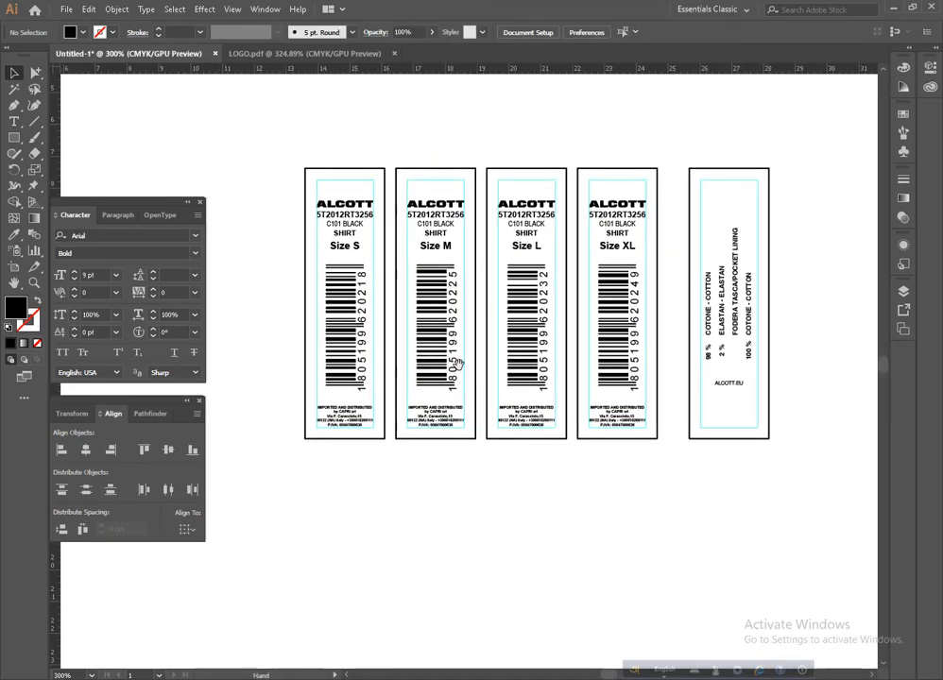
{"action": "left_click_drag", "start_coordinate": [502, 466], "coordinate": [500, 457]}
{"action": "left_click", "coordinate": [457, 437], "text": "ctrl+alt"}
{"action": "left_click_drag", "start_coordinate": [519, 402], "coordinate": [534, 491]}
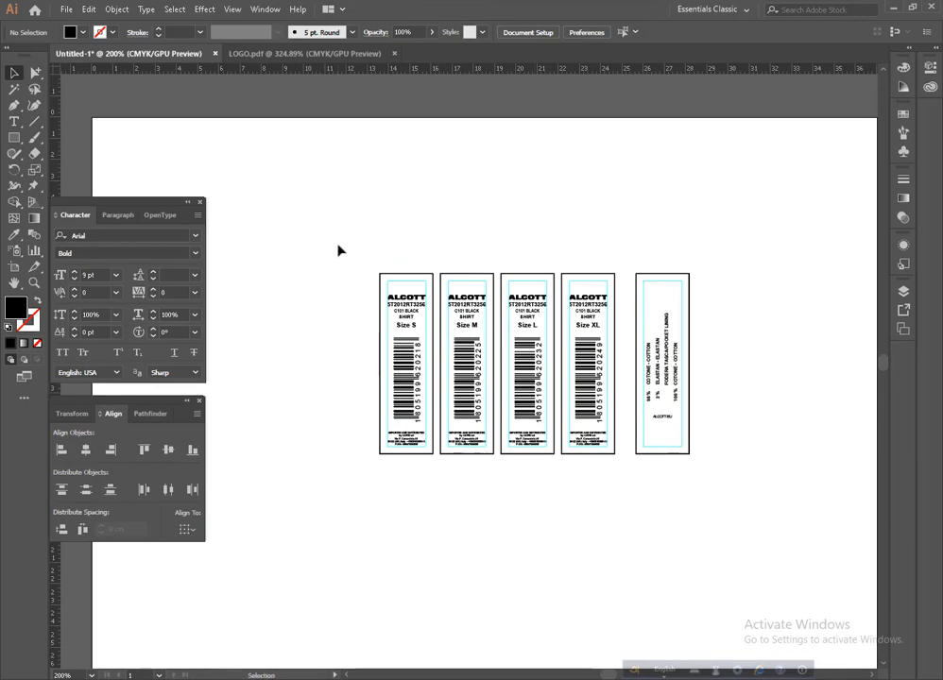
{"action": "left_click_drag", "start_coordinate": [547, 425], "coordinate": [540, 397]}
{"action": "left_click_drag", "start_coordinate": [550, 467], "coordinate": [521, 454]}
{"action": "left_click_drag", "start_coordinate": [575, 471], "coordinate": [571, 480]}
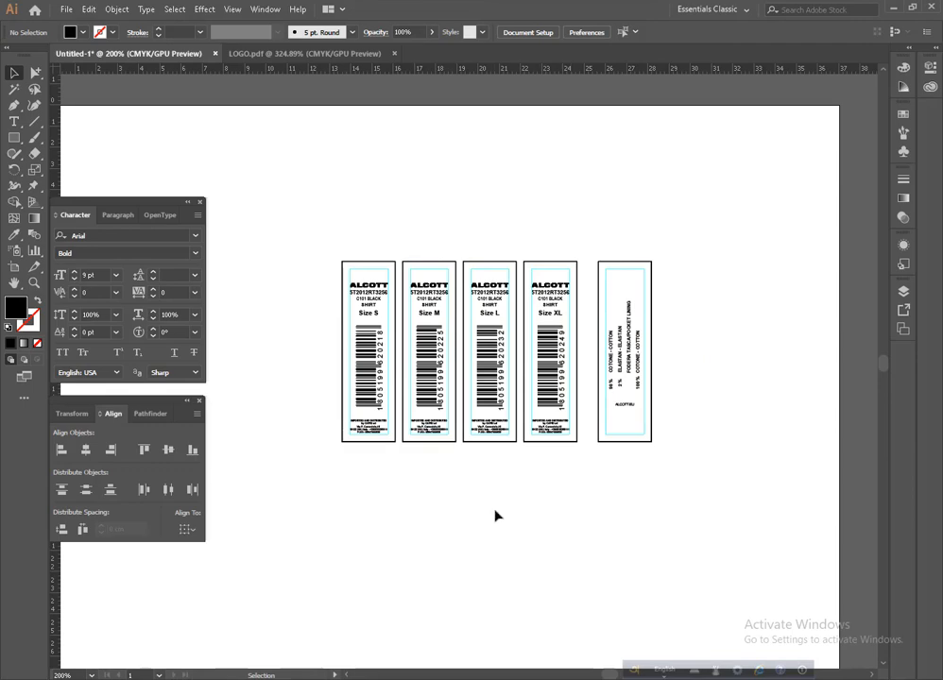
{"action": "key", "text": "ctrl+plus"}
{"action": "left_click_drag", "start_coordinate": [473, 381], "coordinate": [457, 410]}
{"action": "left_click", "coordinate": [446, 388], "text": "ctrl+alt"}
{"action": "left_click", "coordinate": [440, 348], "text": "ctrl"}
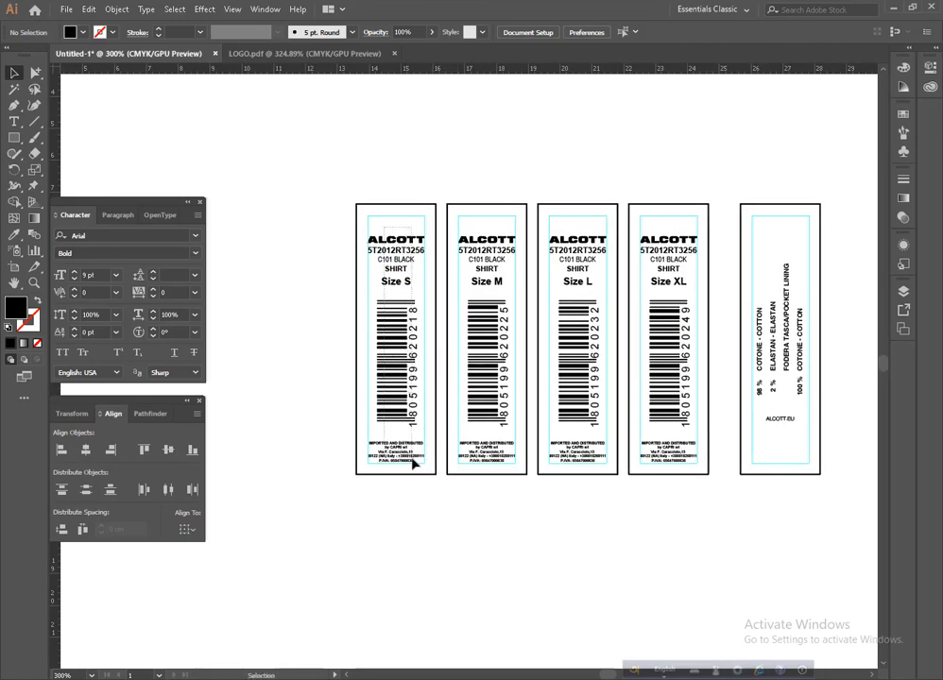
Step: Lock the five label frames and group the contents of each label separately
{"action": "left_click", "coordinate": [413, 461]}
{"action": "left_click_drag", "start_coordinate": [321, 193], "coordinate": [848, 214]}
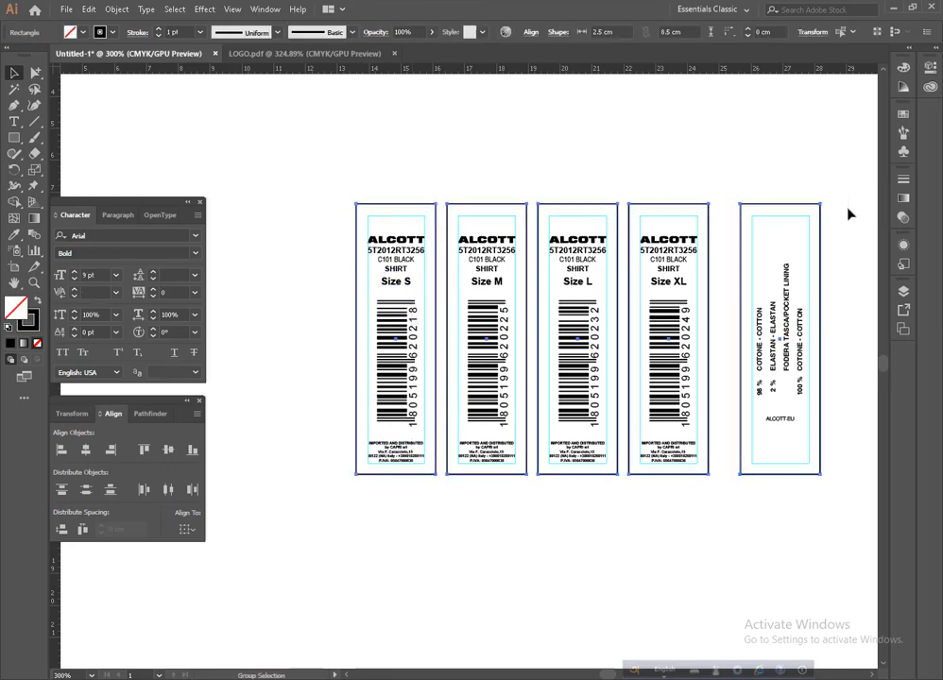
{"action": "left_click", "coordinate": [577, 241]}
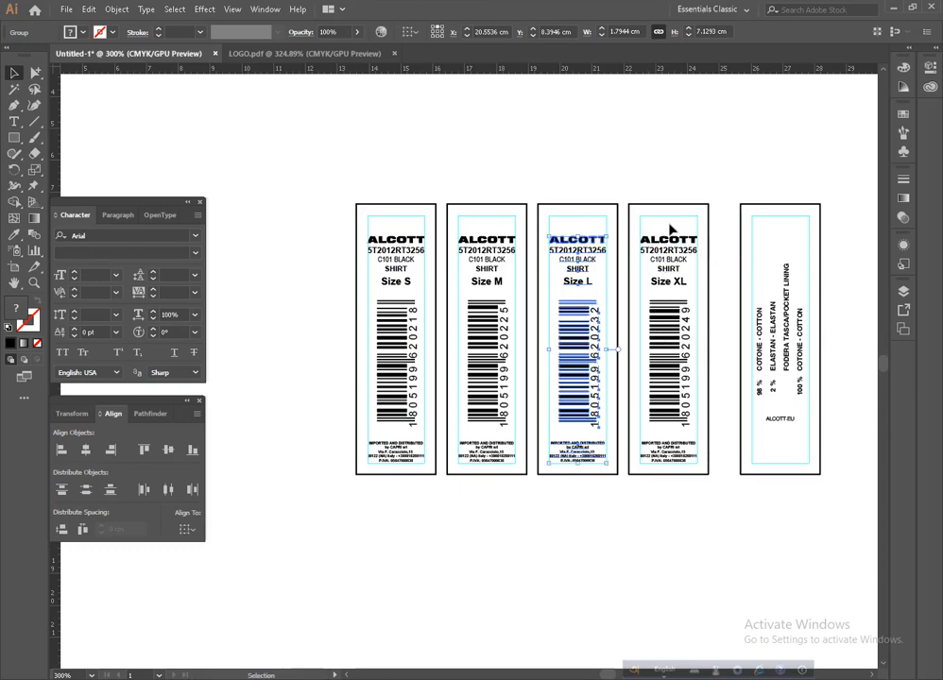
{"action": "left_click", "coordinate": [685, 408]}
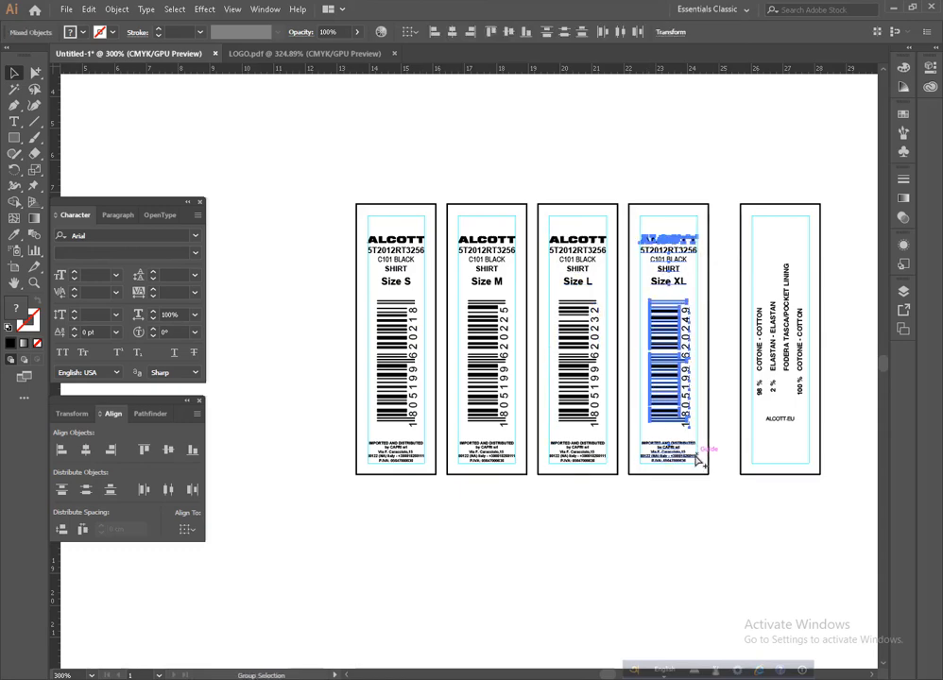
{"action": "left_click", "coordinate": [857, 293]}
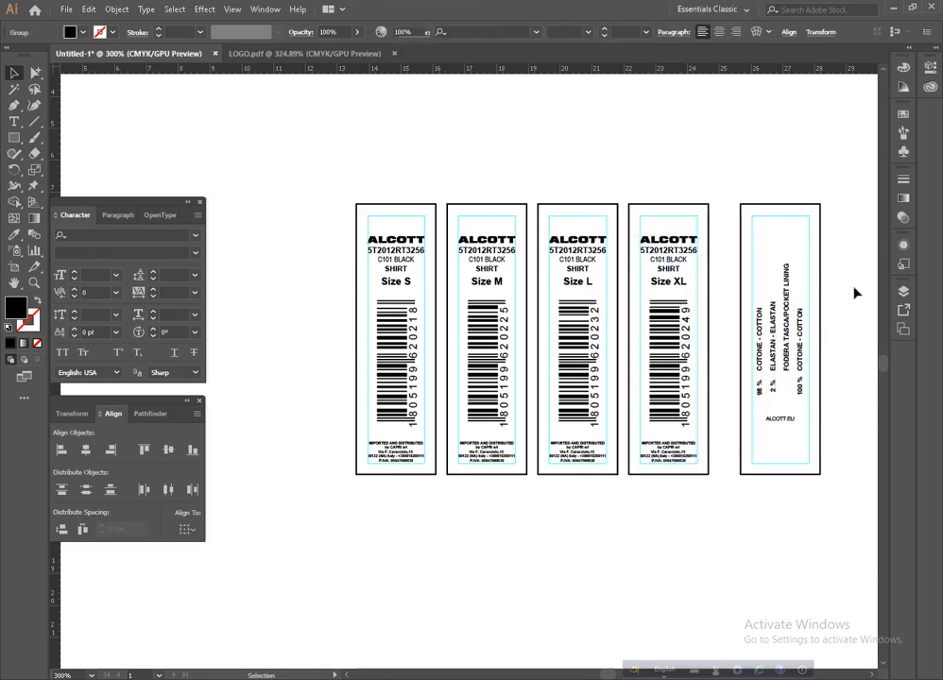
Step: Check the grouping of the Size S label's contents
{"action": "key", "text": "space"}
{"action": "left_click", "coordinate": [480, 331], "text": "ctrl"}
{"action": "left_click", "coordinate": [482, 412], "text": "ctrl+alt"}
{"action": "left_click", "coordinate": [482, 412], "text": "ctrl+alt"}
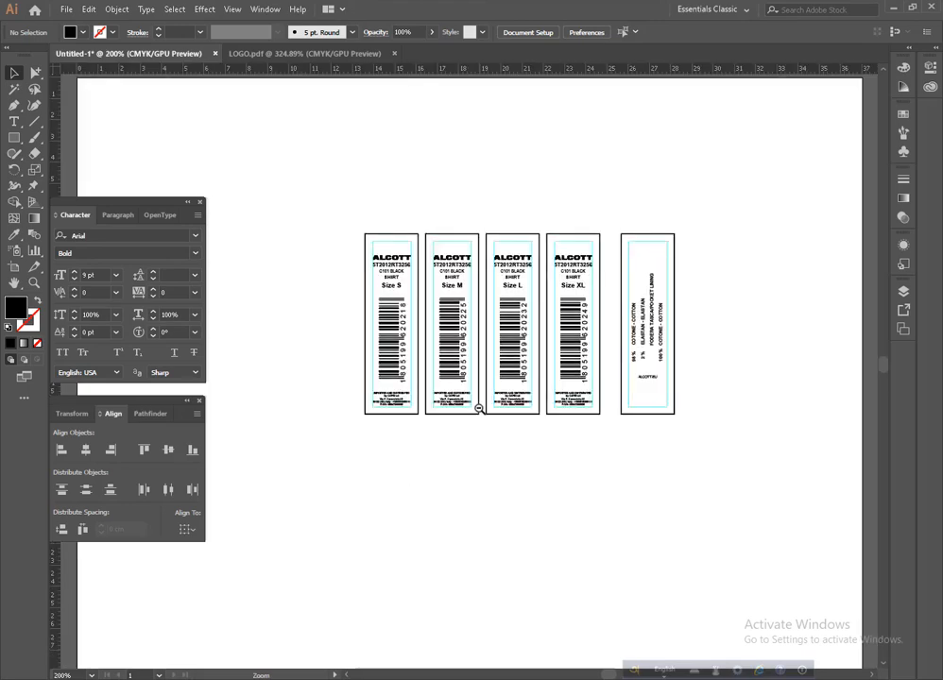
{"action": "left_click", "coordinate": [416, 377], "text": "ctrl"}
{"action": "left_click_drag", "start_coordinate": [464, 344], "coordinate": [439, 377]}
{"action": "left_click_drag", "start_coordinate": [468, 499], "coordinate": [457, 482]}
{"action": "left_click", "coordinate": [418, 204]}
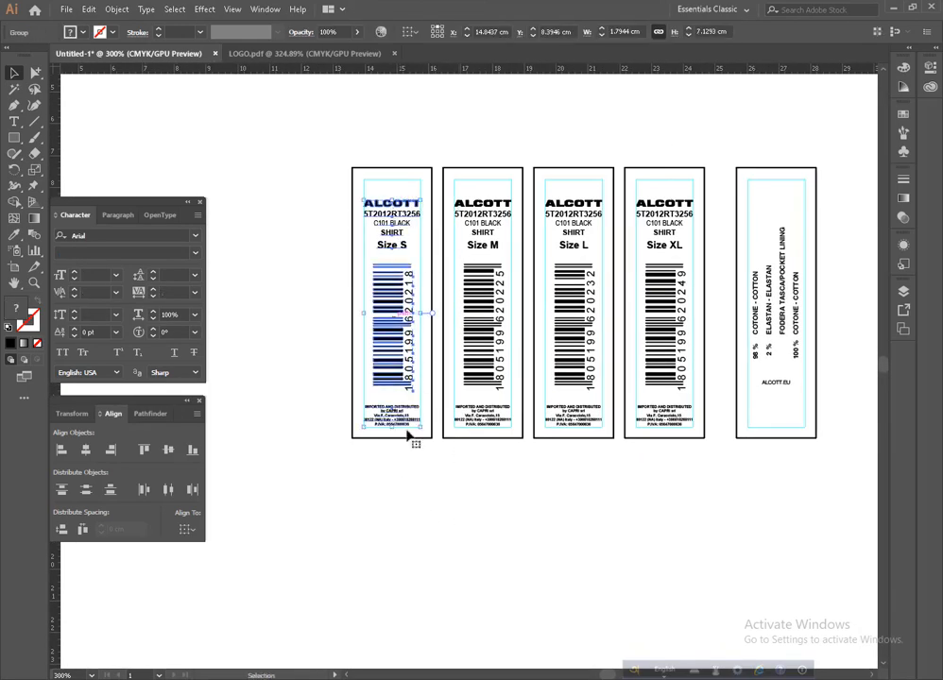
{"action": "left_click", "coordinate": [412, 475]}
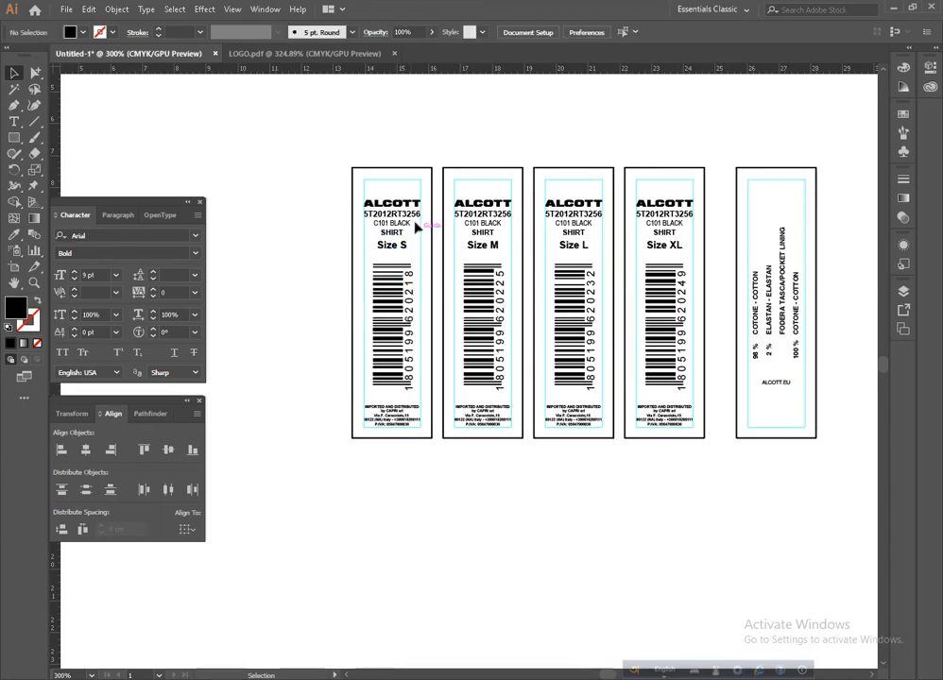
Step: Unlock the label frames and cut the Size S frame at its four corners with the Scissors tool
{"action": "key", "text": "a"}
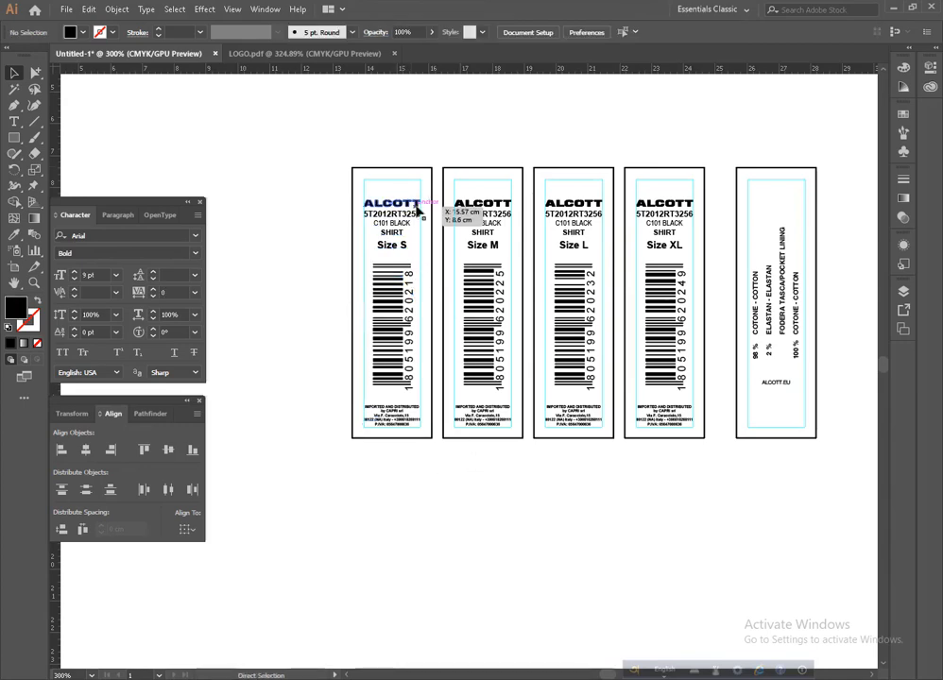
{"action": "key", "text": "ctrl+alt+2"}
{"action": "left_click_drag", "start_coordinate": [34, 153], "coordinate": [99, 173]}
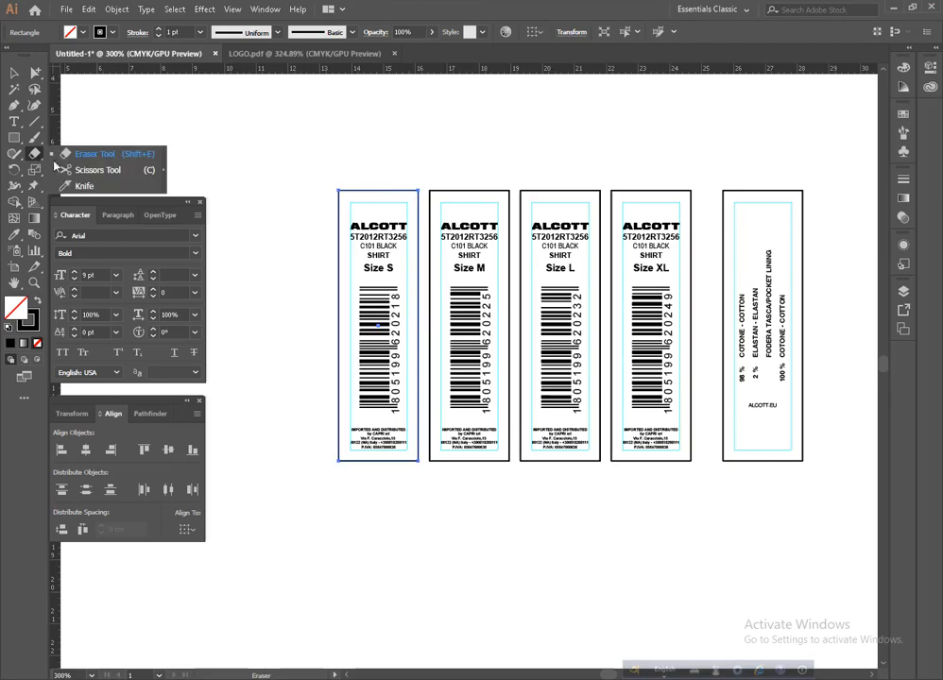
{"action": "left_click", "coordinate": [334, 256], "text": "ctrl"}
{"action": "left_click_drag", "start_coordinate": [544, 302], "coordinate": [475, 232]}
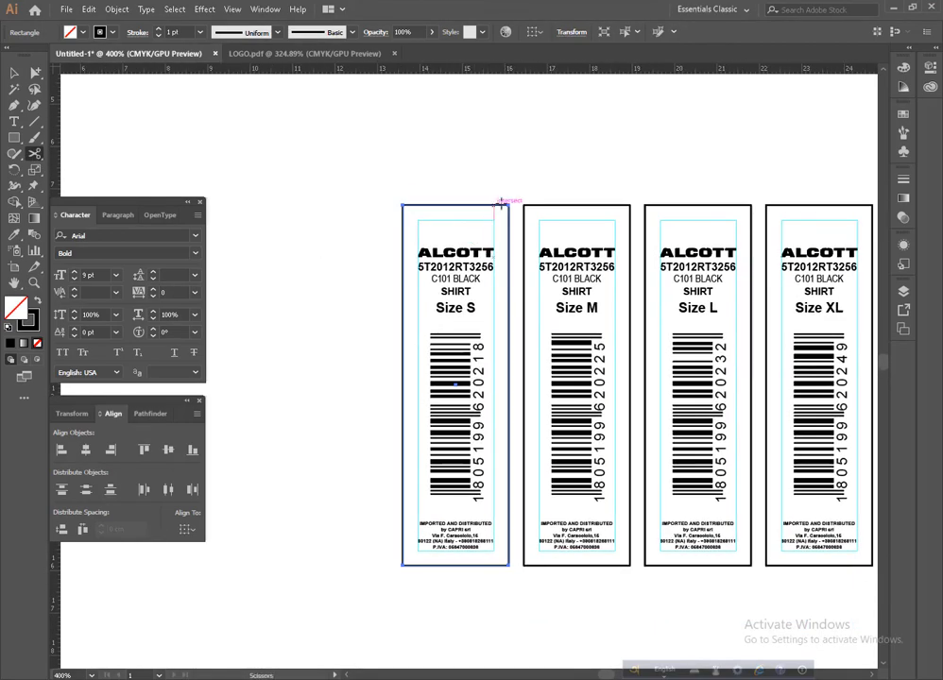
{"action": "left_click", "coordinate": [509, 204]}
{"action": "left_click", "coordinate": [404, 204]}
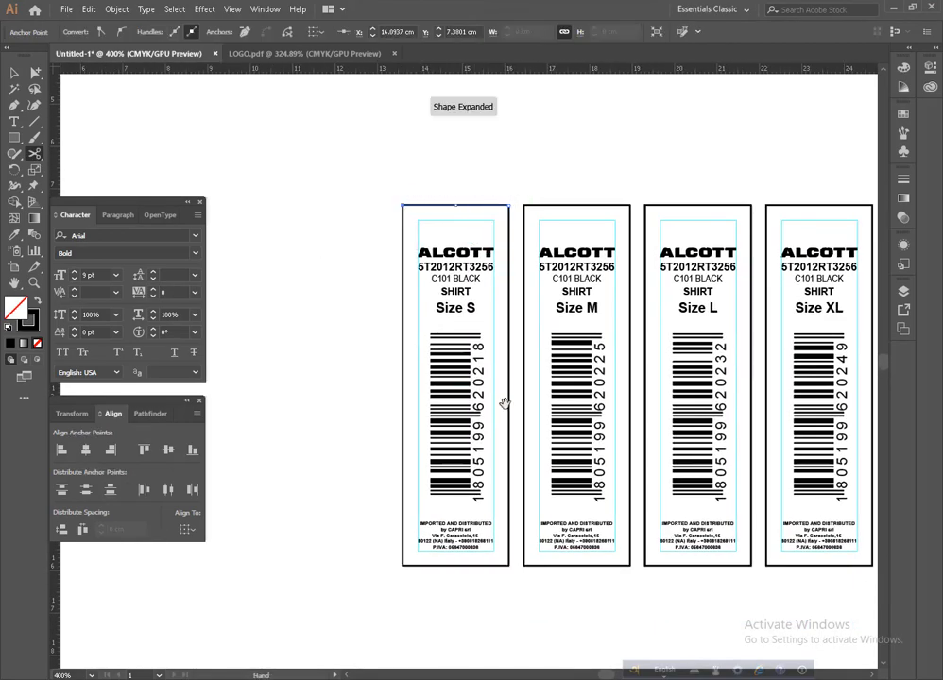
{"action": "left_click_drag", "start_coordinate": [505, 404], "coordinate": [487, 319]}
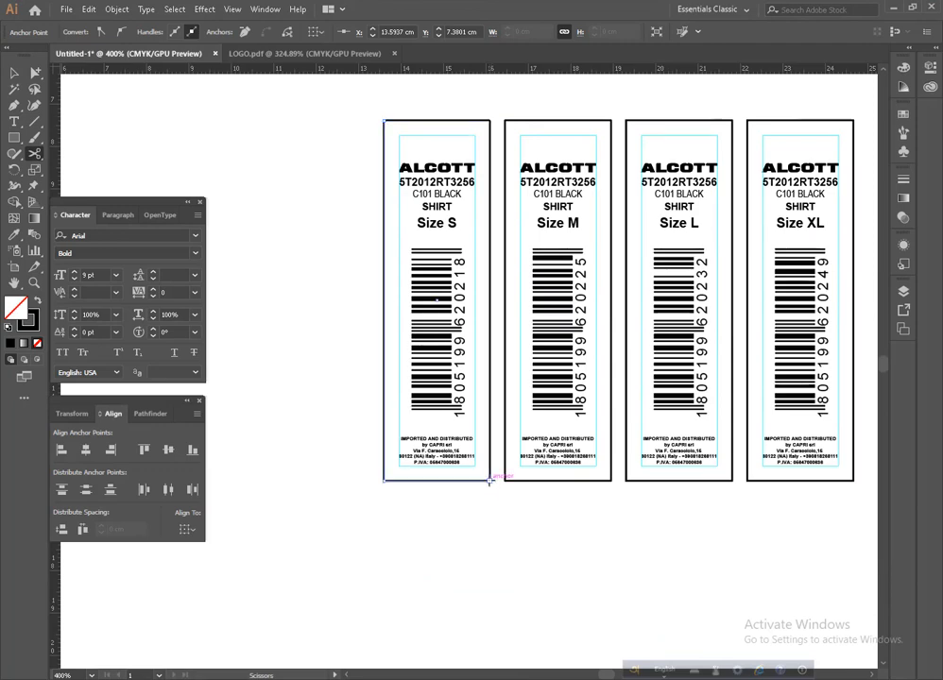
{"action": "left_click", "coordinate": [489, 482]}
{"action": "left_click", "coordinate": [384, 481]}
Step: Delete the left and right edges of the Size S frame
{"action": "key", "text": "a"}
{"action": "left_click", "coordinate": [383, 287]}
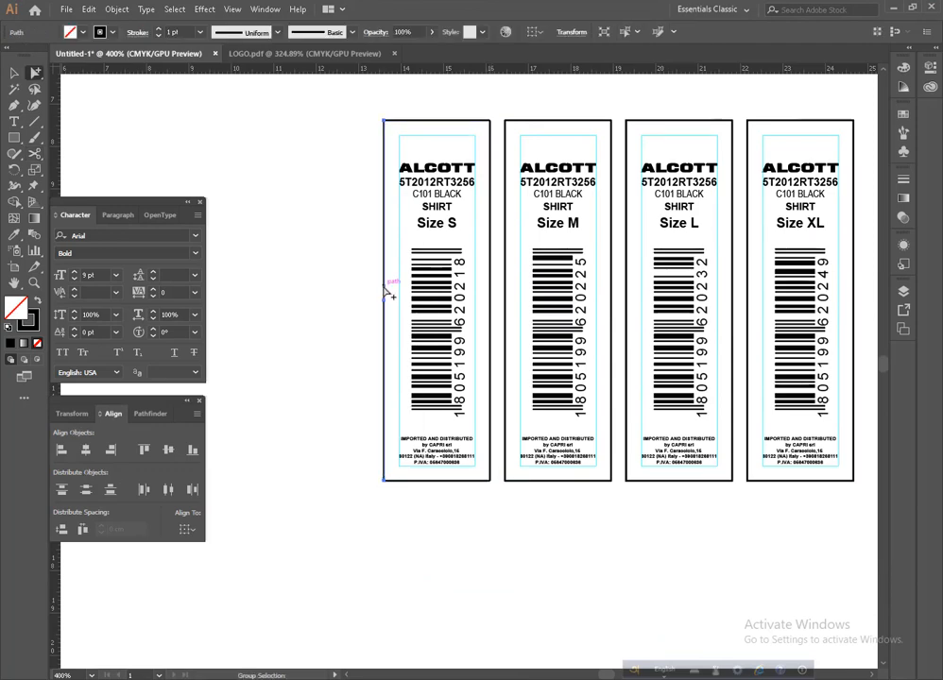
{"action": "key", "text": "Delete"}
{"action": "left_click", "coordinate": [489, 248]}
{"action": "key", "text": "Delete"}
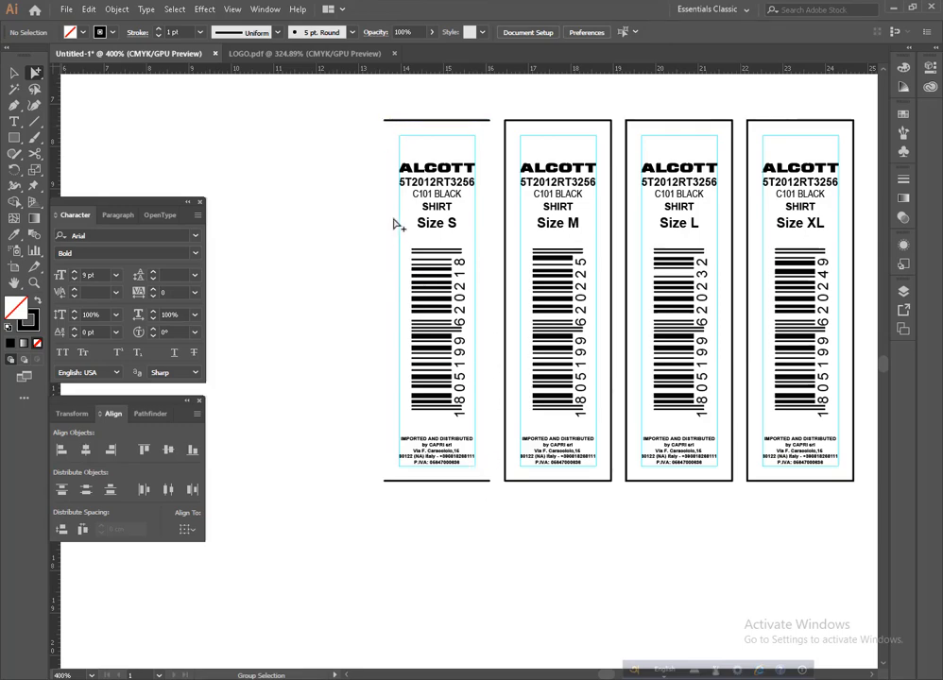
Step: Select the remaining top and bottom lines of the Size S frame and show their transform dimensions
{"action": "left_click", "coordinate": [425, 120]}
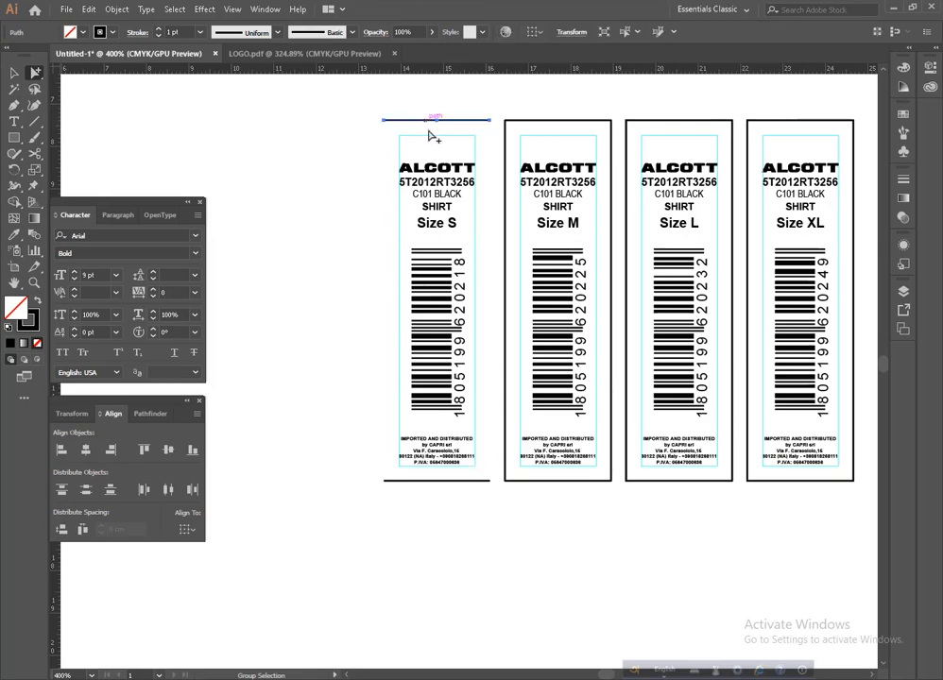
{"action": "left_click", "coordinate": [446, 481], "text": "shift"}
{"action": "left_click", "coordinate": [71, 414]}
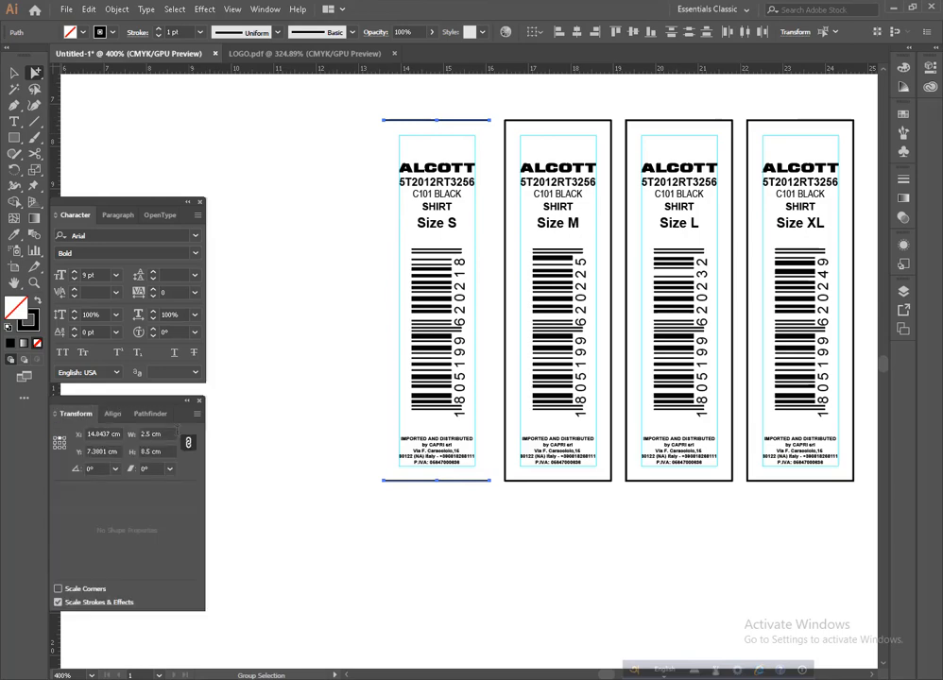
Step: Try to set the two frame lines' width to 1.5 cm with the proportions linked, and undo it
{"action": "left_click", "coordinate": [156, 433]}
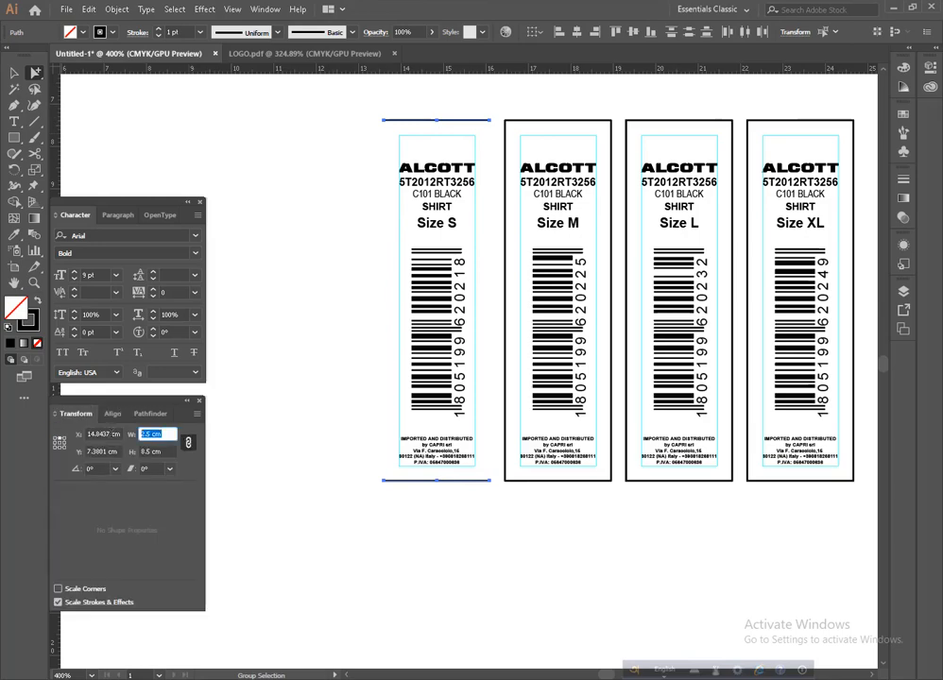
{"action": "type", "text": "1.5"}
{"action": "key", "text": "Return"}
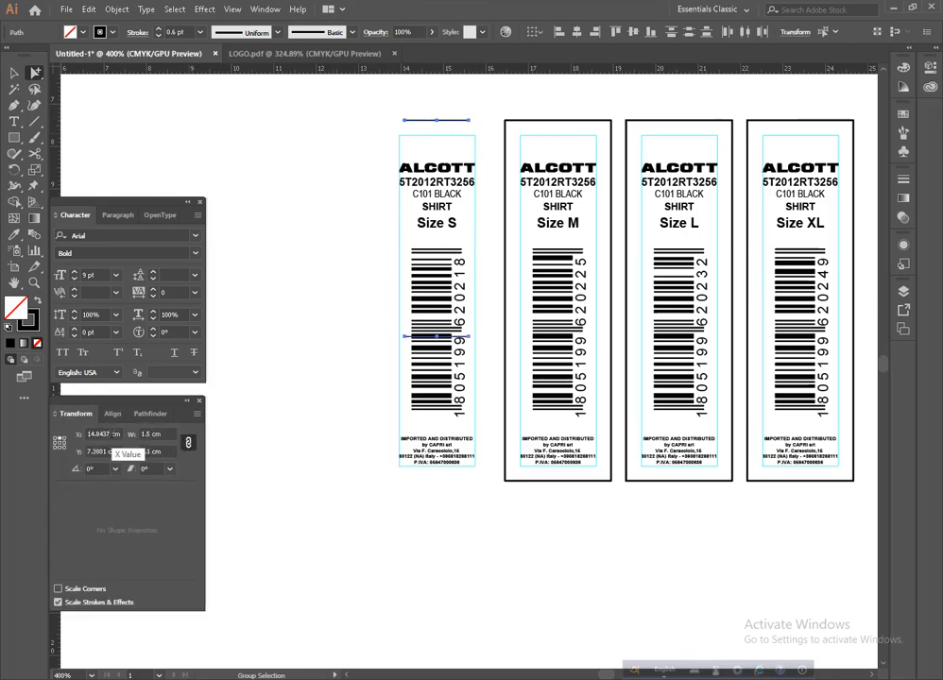
{"action": "key", "text": "ctrl+z"}
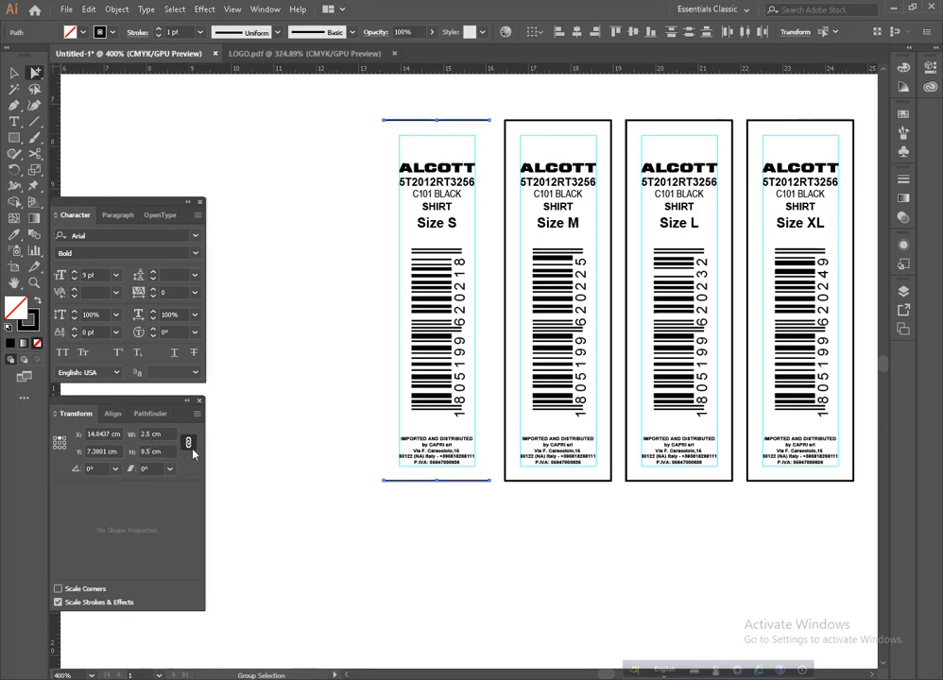
Step: Unlink the width and height proportions and set the two Size S frame lines' width to 1.5 cm
{"action": "left_click", "coordinate": [188, 442]}
{"action": "left_click", "coordinate": [156, 434]}
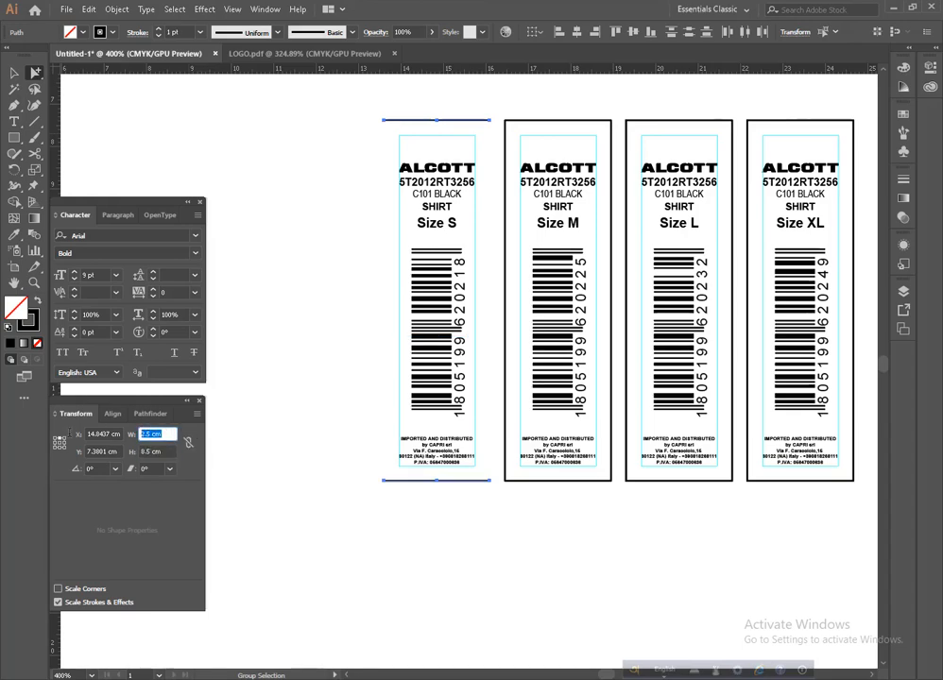
{"action": "type", "text": "1.5"}
{"action": "key", "text": "Return"}
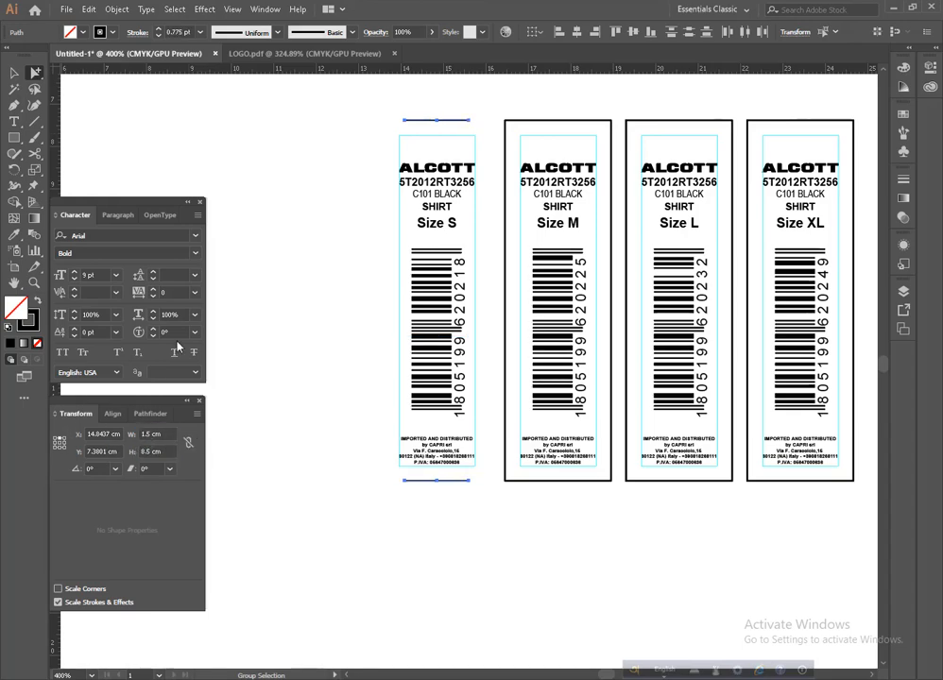
Step: Give the two Size S end lines a dashed stroke with a 2 pt dash
{"action": "left_click", "coordinate": [268, 286]}
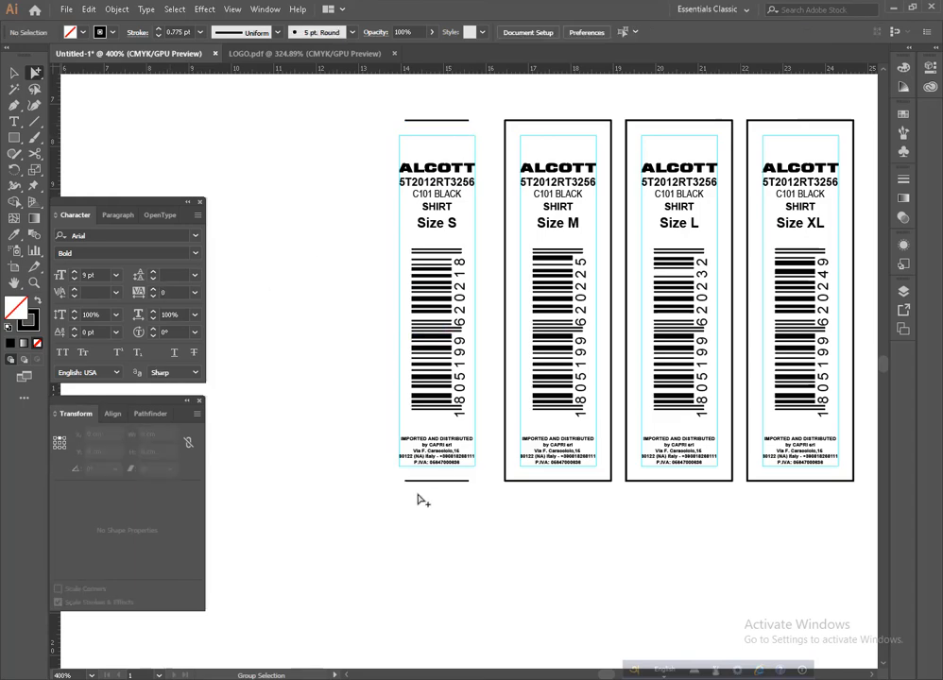
{"action": "left_click_drag", "start_coordinate": [435, 482], "coordinate": [437, 121]}
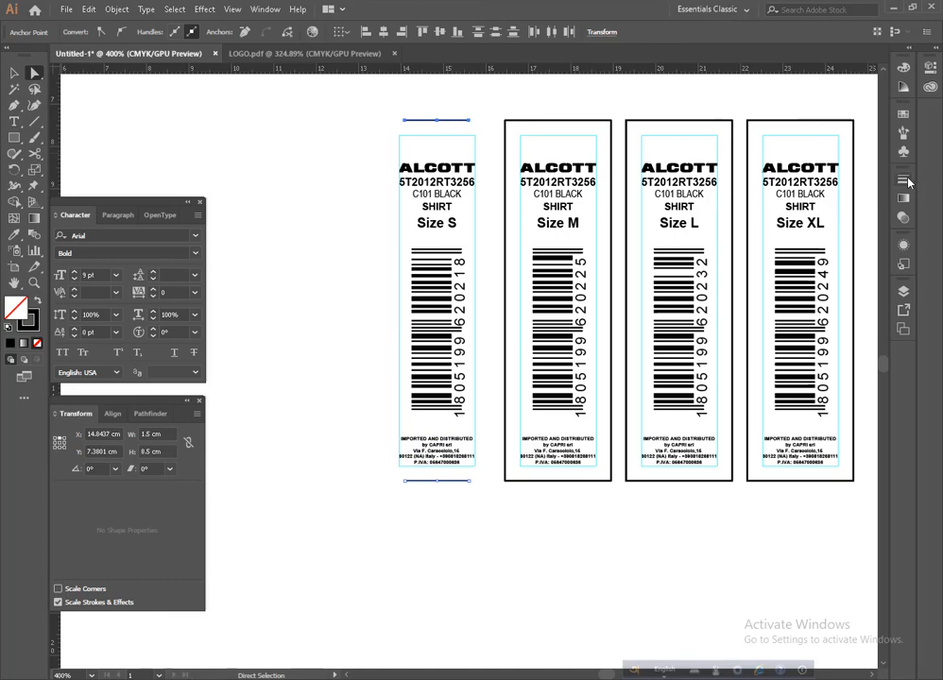
{"action": "left_click", "coordinate": [904, 180]}
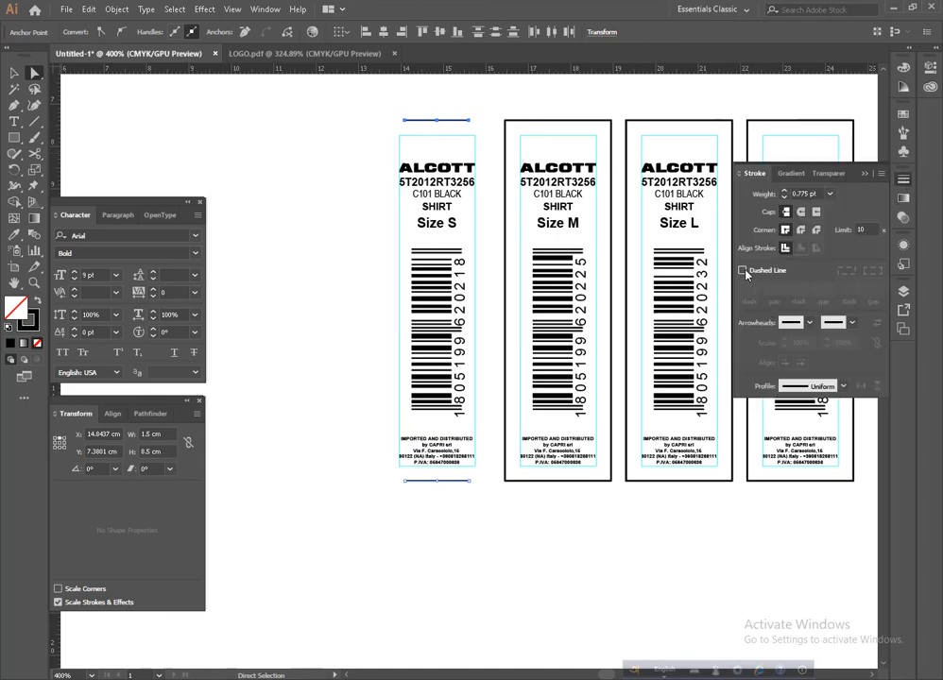
{"action": "left_click", "coordinate": [742, 272]}
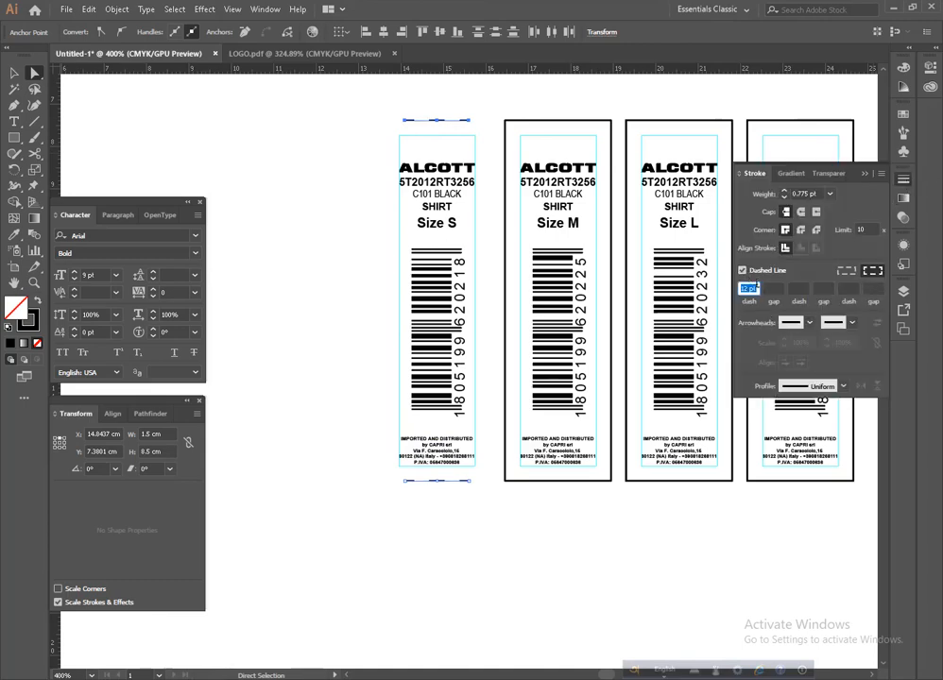
{"action": "type", "text": "2"}
{"action": "key", "text": "Return"}
{"action": "left_click", "coordinate": [362, 224]}
{"action": "left_click", "coordinate": [868, 172]}
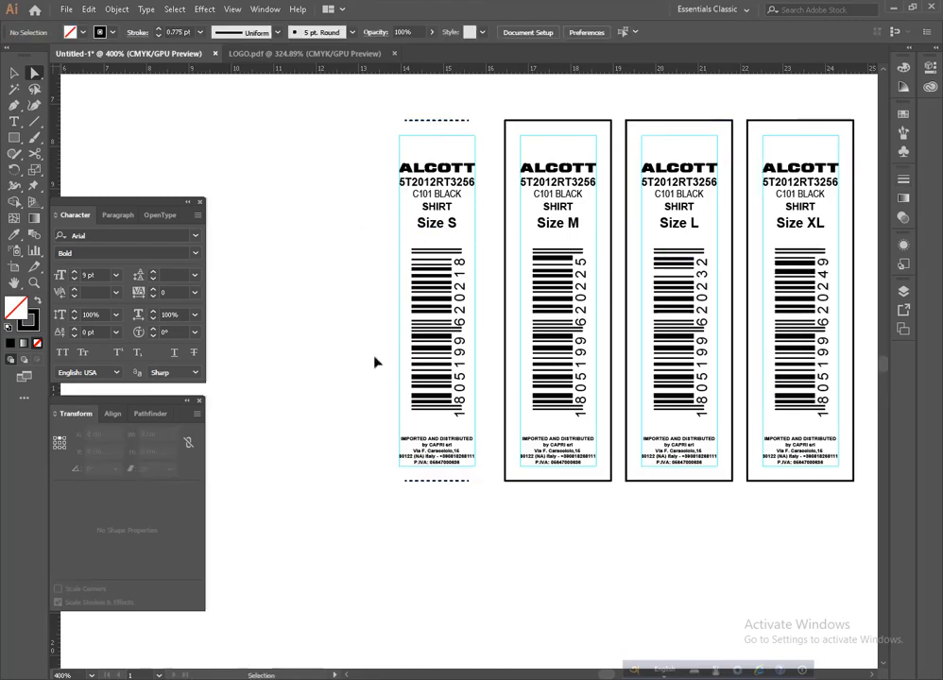
Step: Copy the dashed line pair to the Size M, L, XL and composition labels, centred horizontally on each frame
{"action": "key", "text": "ctrl+minus"}
{"action": "left_click_drag", "start_coordinate": [475, 408], "coordinate": [321, 380]}
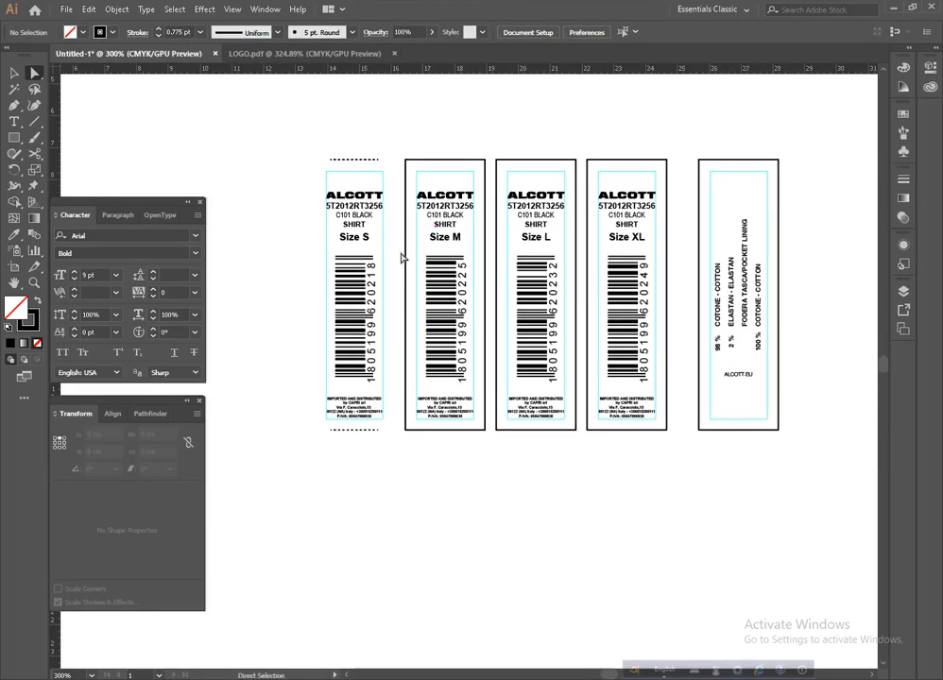
{"action": "key", "text": "v"}
{"action": "left_click", "coordinate": [365, 160]}
{"action": "key", "text": "shift+F7"}
{"action": "left_click", "coordinate": [556, 166], "text": "shift"}
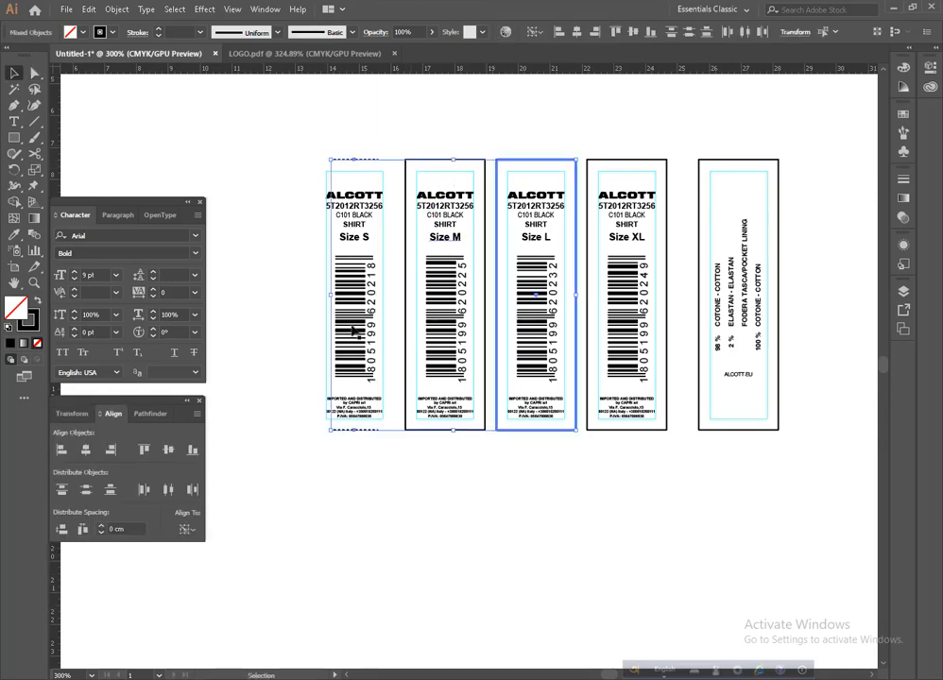
{"action": "left_click", "coordinate": [391, 585], "text": "ctrl"}
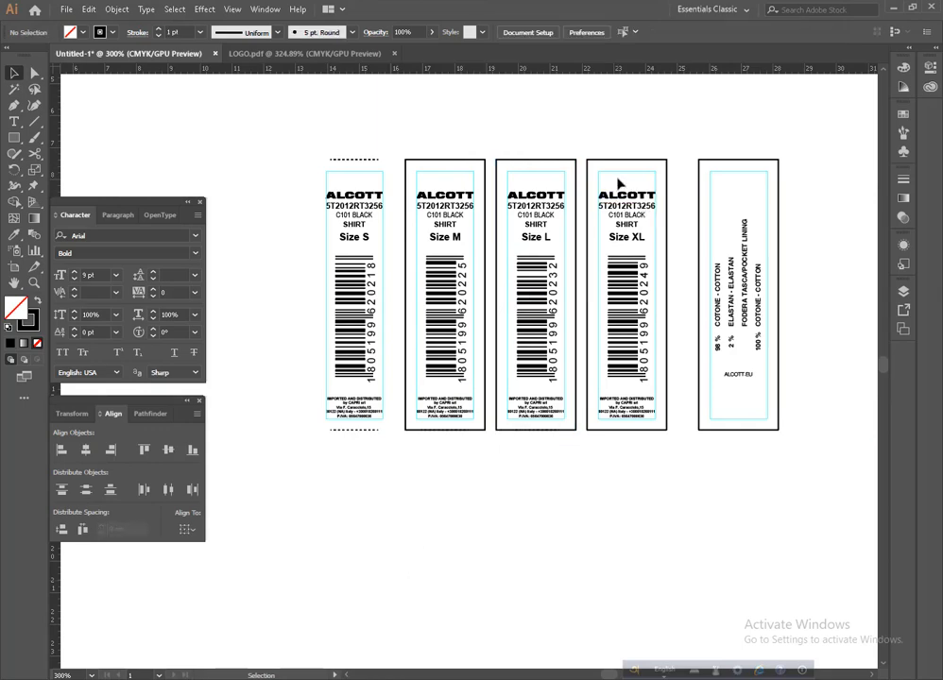
{"action": "key", "text": "ctrl+z"}
{"action": "left_click", "coordinate": [618, 160], "text": "shift"}
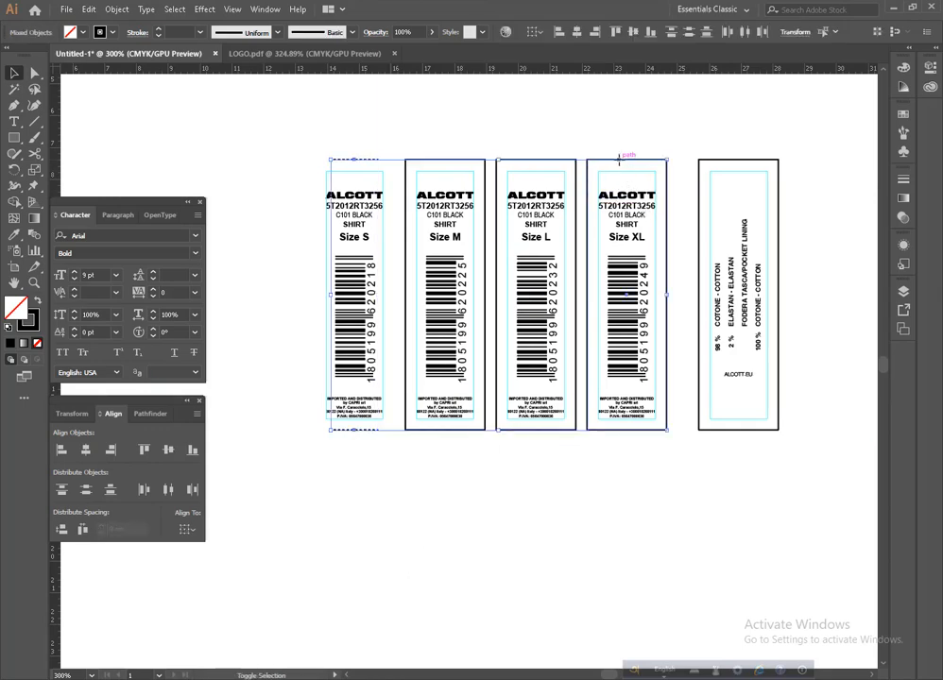
{"action": "left_click", "coordinate": [618, 160]}
{"action": "left_click", "coordinate": [86, 450]}
Step: Delete the solid rectangular frames of the Size M, L, XL and composition labels
{"action": "left_click_drag", "start_coordinate": [660, 290], "coordinate": [705, 321]}
{"action": "left_click", "coordinate": [574, 383], "text": "shift"}
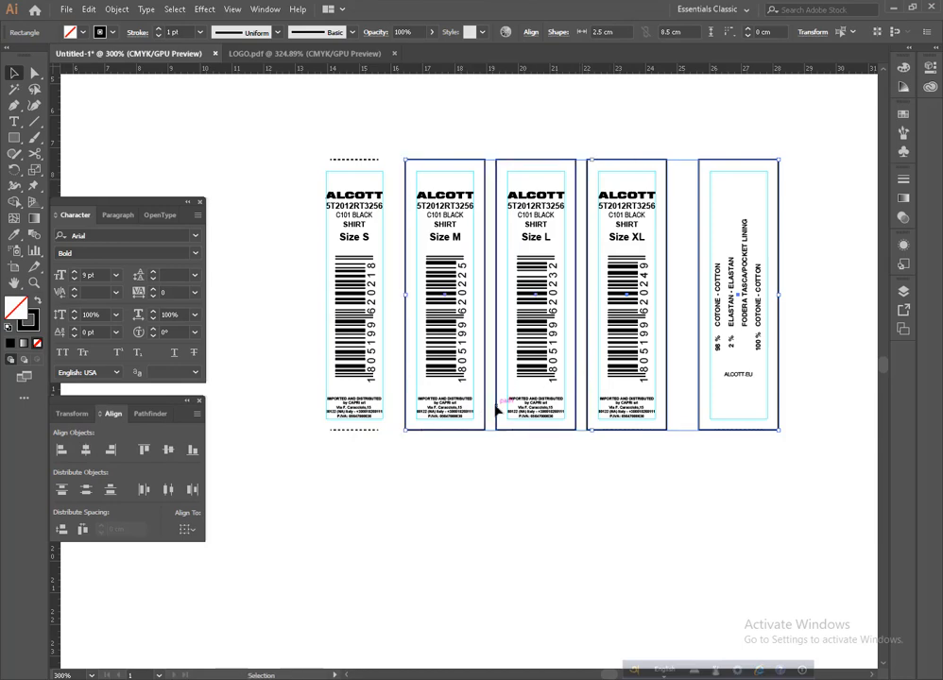
{"action": "left_click", "coordinate": [495, 409]}
{"action": "key", "text": "space"}
{"action": "left_click_drag", "start_coordinate": [639, 469], "coordinate": [570, 472]}
{"action": "left_click_drag", "start_coordinate": [513, 476], "coordinate": [528, 472]}
{"action": "key", "text": "ctrl+space"}
{"action": "left_click", "coordinate": [477, 372], "text": "ctrl+alt"}
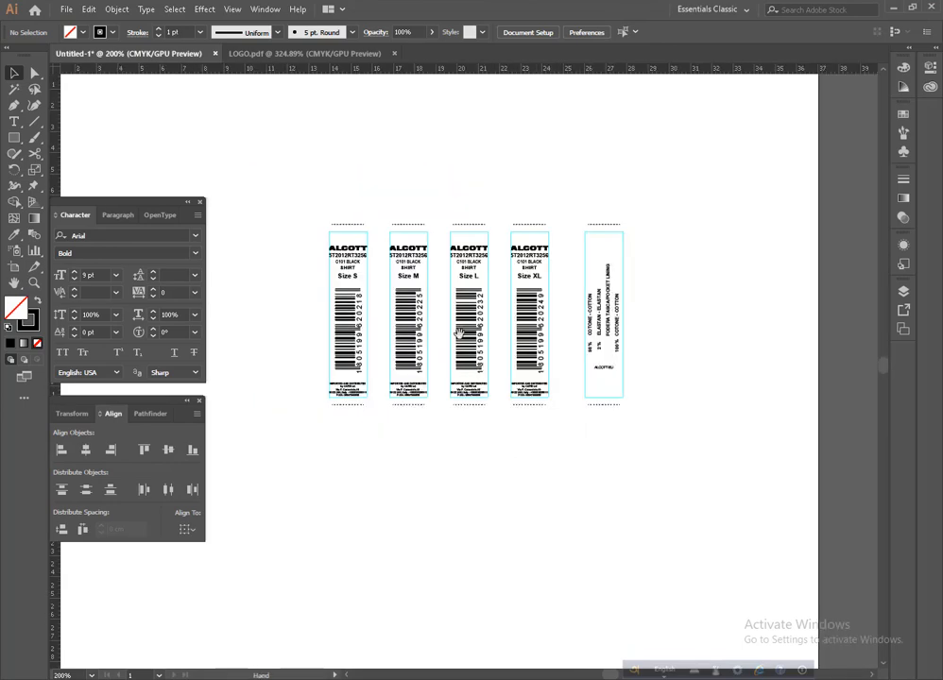
Step: Hide the guides around all the labels
{"action": "key", "text": "space"}
{"action": "left_click_drag", "start_coordinate": [437, 344], "coordinate": [484, 335]}
{"action": "left_click", "coordinate": [480, 335], "text": "ctrl"}
{"action": "key", "text": "a"}
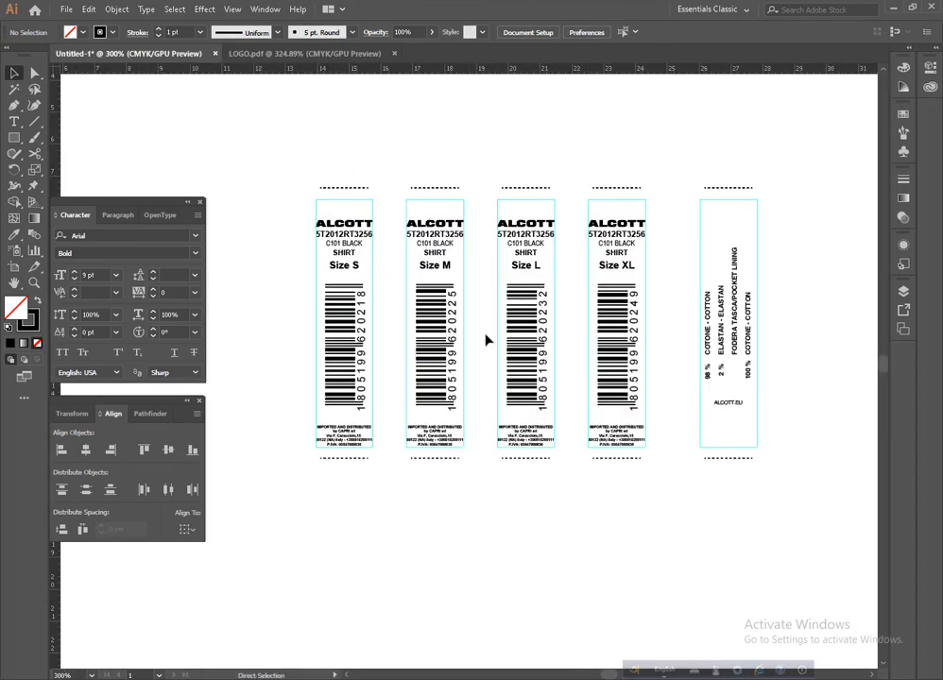
{"action": "key", "text": "ctrl+semicolon"}
{"action": "left_click", "coordinate": [488, 336], "text": "ctrl+alt"}
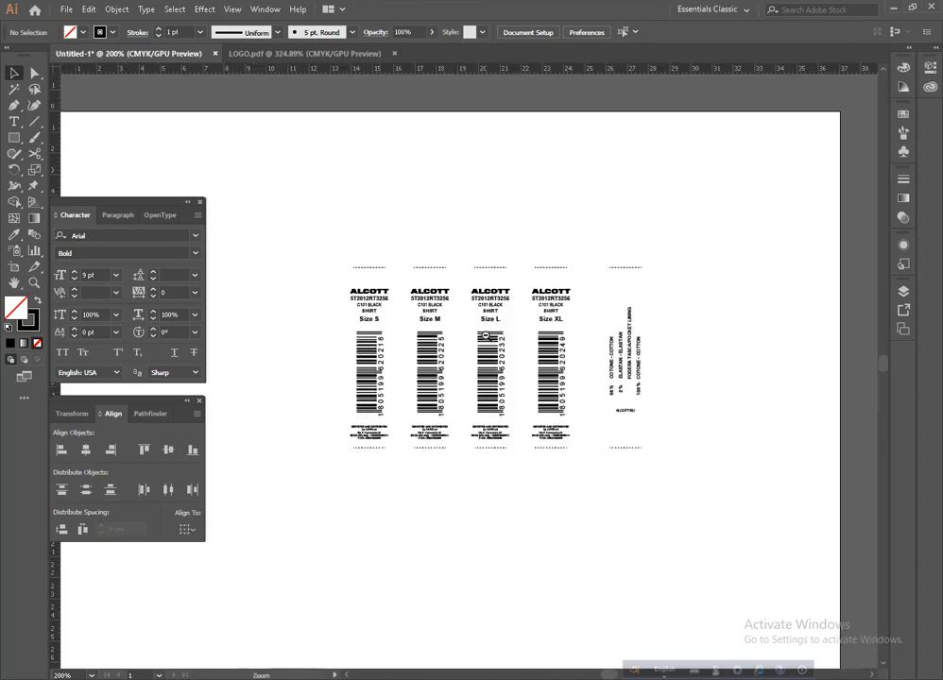
Step: Group each of the five labels separately together with its own dashed end lines
{"action": "key", "text": "space"}
{"action": "left_click_drag", "start_coordinate": [466, 412], "coordinate": [496, 393]}
{"action": "left_click_drag", "start_coordinate": [330, 203], "coordinate": [432, 480]}
{"action": "left_click", "coordinate": [480, 388]}
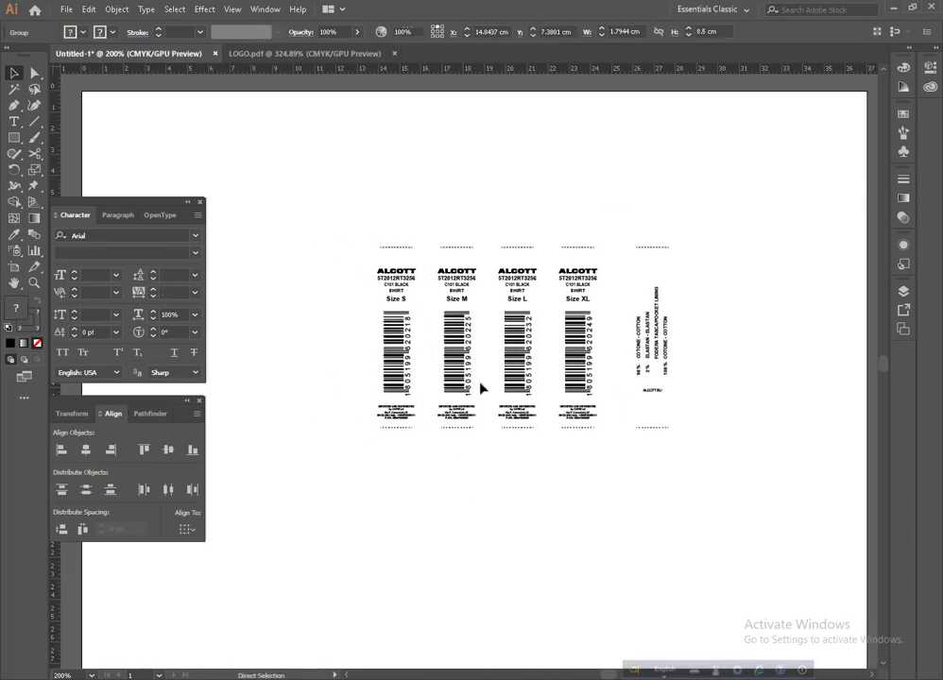
{"action": "left_click_drag", "start_coordinate": [438, 228], "coordinate": [501, 482]}
{"action": "key", "text": "ctrl+g"}
{"action": "left_click_drag", "start_coordinate": [495, 227], "coordinate": [542, 472]}
{"action": "key", "text": "ctrl+g"}
{"action": "left_click_drag", "start_coordinate": [565, 223], "coordinate": [601, 442]}
{"action": "key", "text": "ctrl+g"}
{"action": "left_click", "coordinate": [619, 312]}
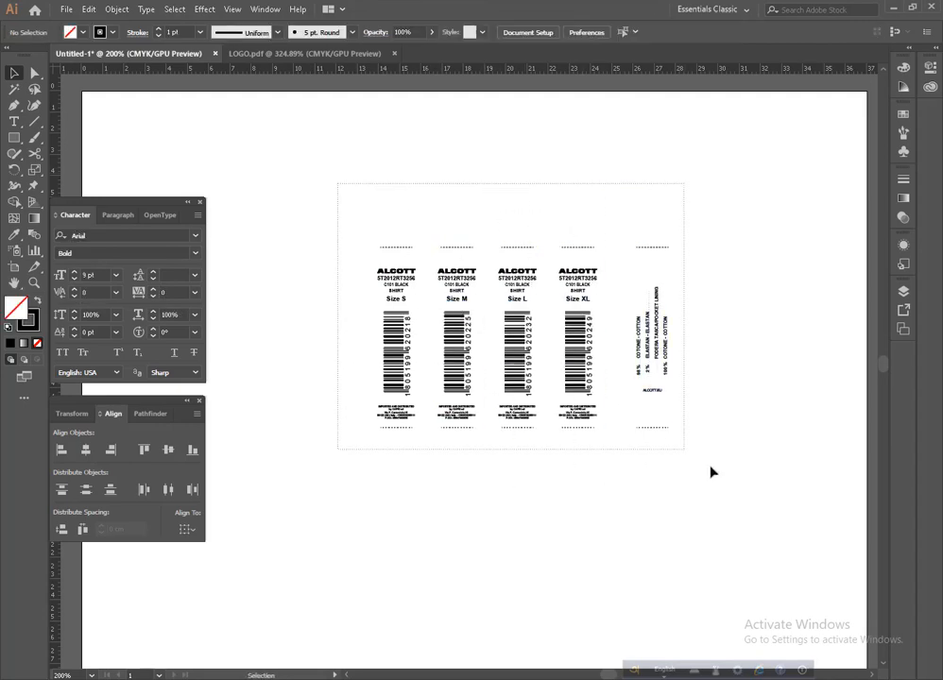
{"action": "key", "text": "ctrl+a"}
{"action": "key", "text": "ctrl+g"}
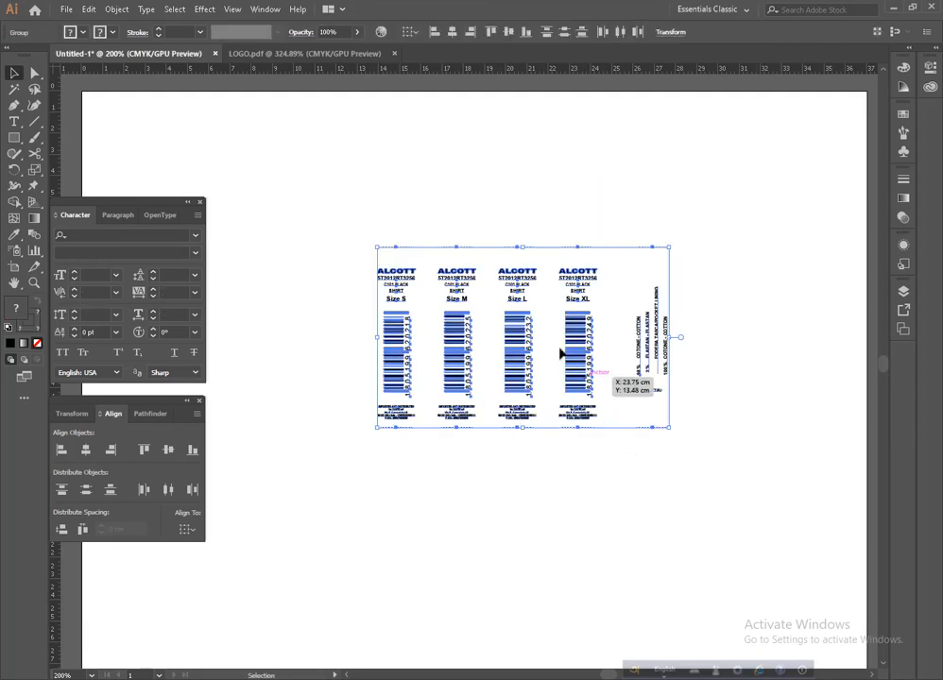
Step: Select all the labels and convert their text to outlines
{"action": "right_click", "coordinate": [483, 316]}
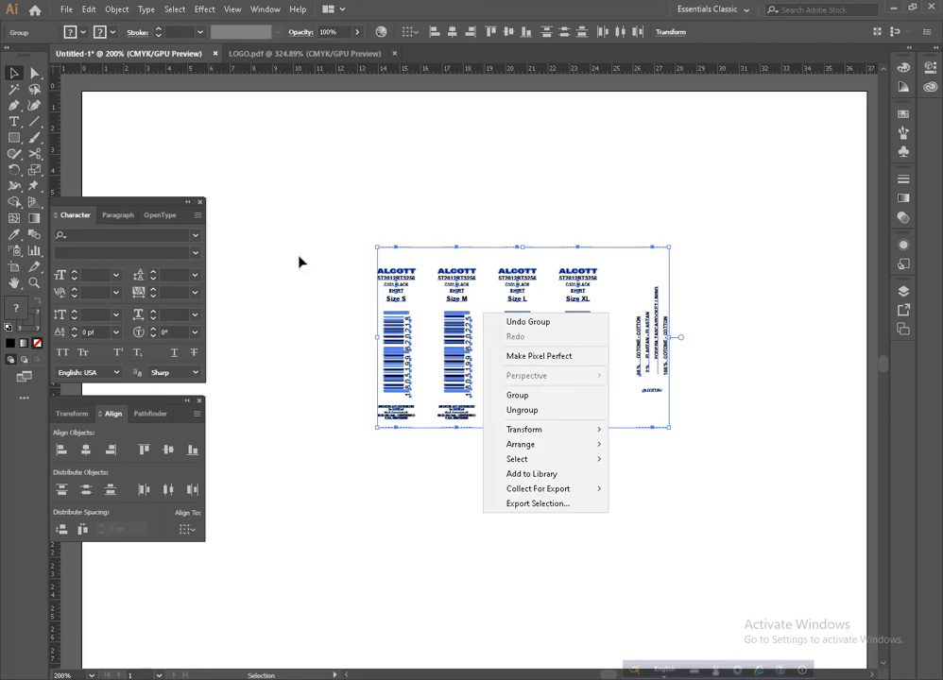
{"action": "left_click", "coordinate": [739, 476]}
{"action": "key", "text": "ctrl+a"}
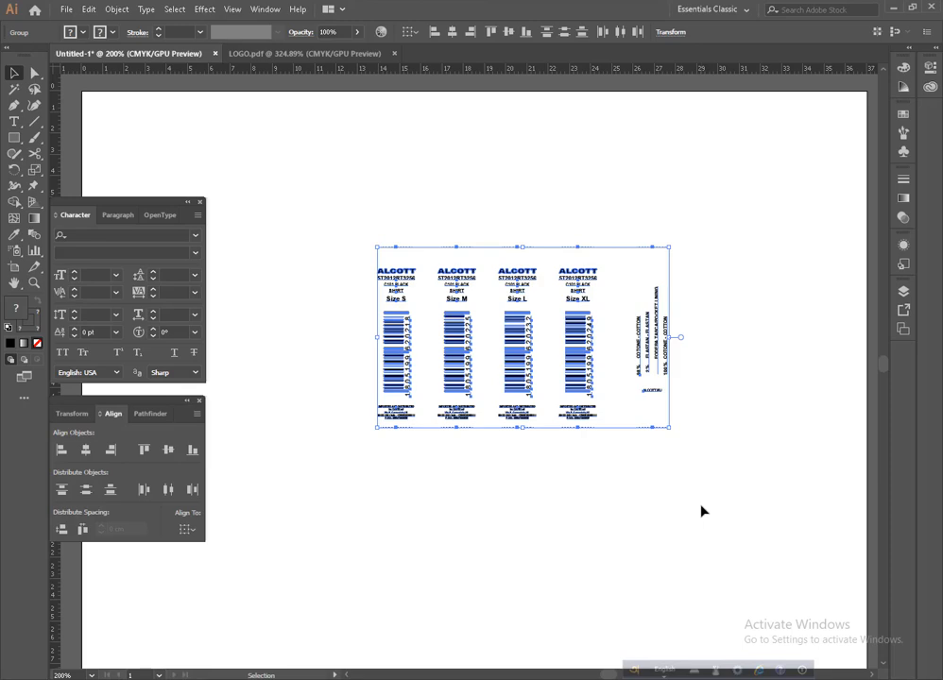
{"action": "key", "text": "ctrl+shift+o"}
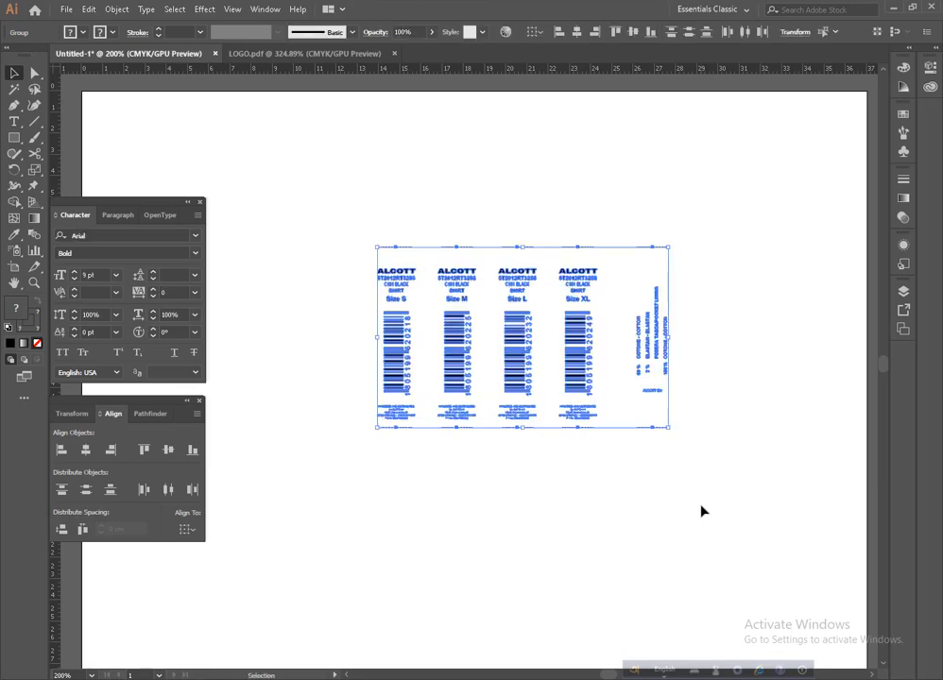
{"action": "left_click", "coordinate": [501, 537]}
Step: Move the Size M label horizontally until it touches the Size S label
{"action": "left_click", "coordinate": [450, 393], "text": "ctrl"}
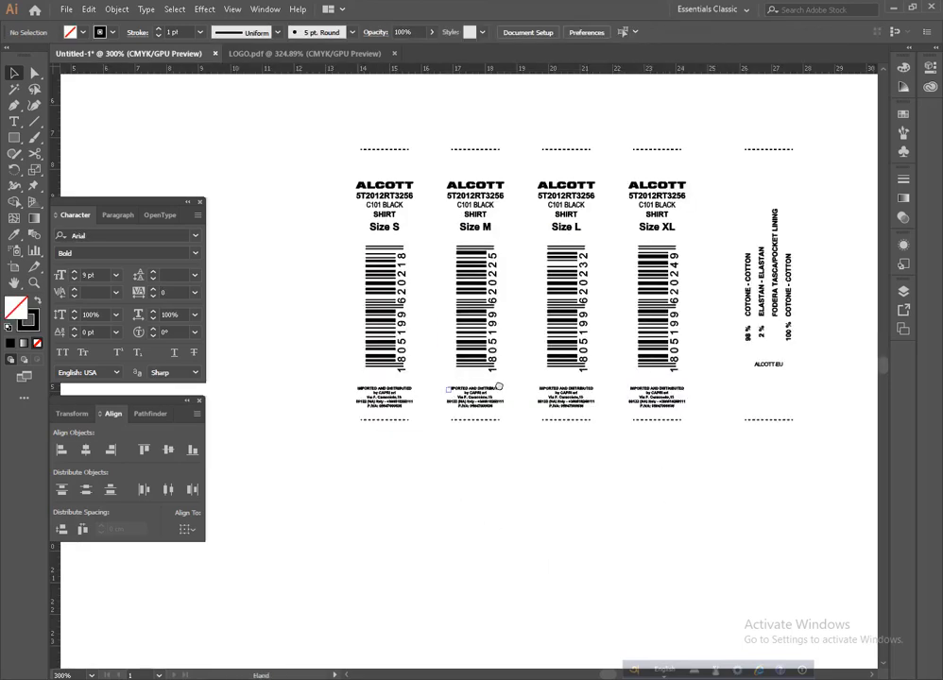
{"action": "left_click_drag", "start_coordinate": [496, 358], "coordinate": [493, 408]}
{"action": "left_click", "coordinate": [467, 383], "text": "alt"}
{"action": "left_click", "coordinate": [477, 364]}
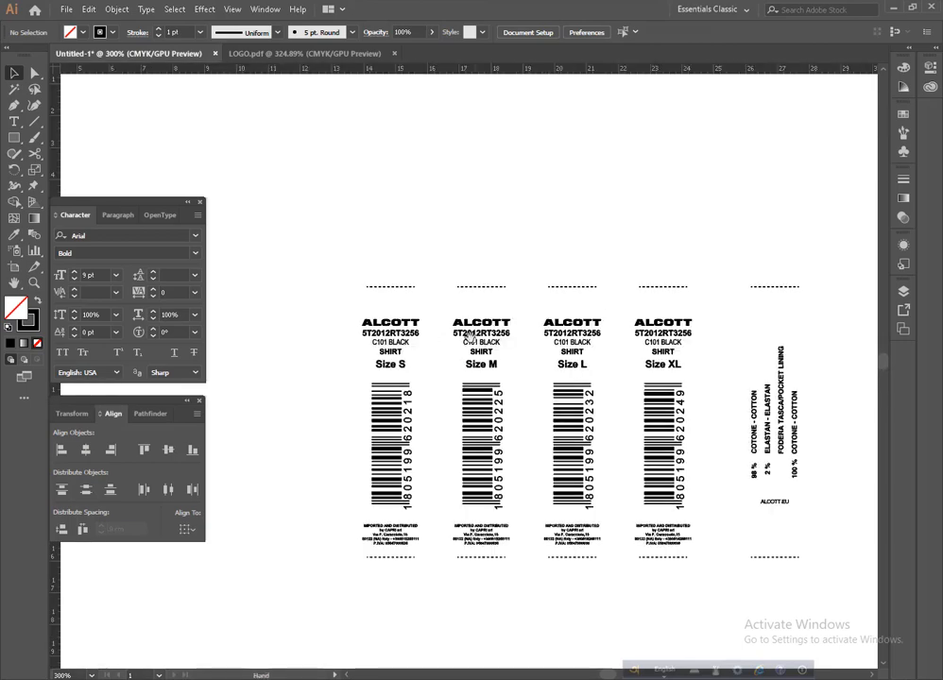
{"action": "left_click", "coordinate": [473, 365]}
{"action": "key", "text": "v"}
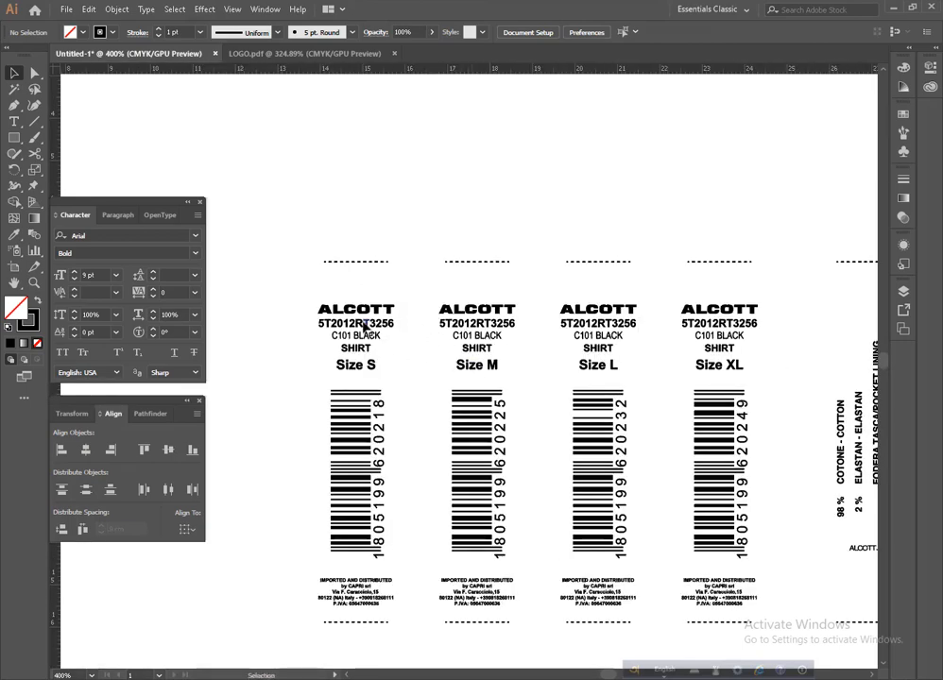
{"action": "left_click_drag", "start_coordinate": [467, 363], "coordinate": [444, 323]}
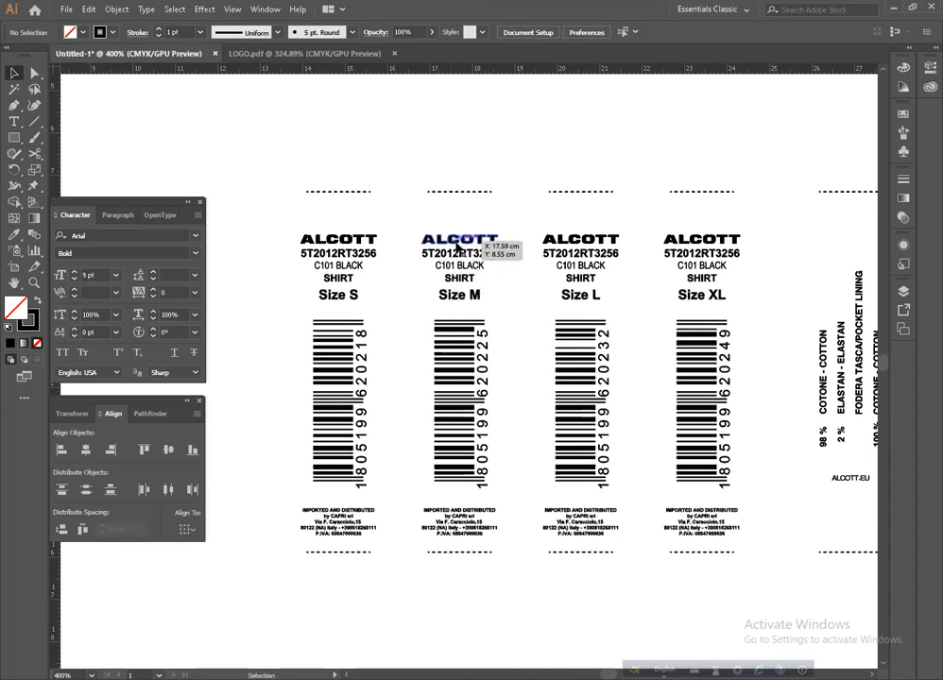
{"action": "left_click_drag", "start_coordinate": [457, 248], "coordinate": [414, 250]}
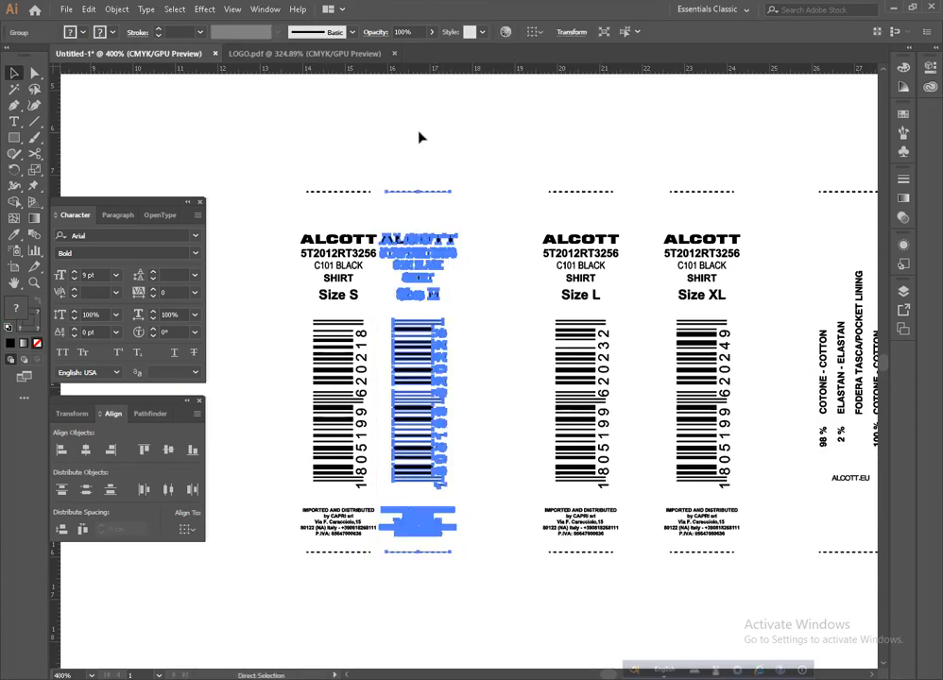
Step: Set the keyboard increment to 5 mm and nudge the Size M label one increment away from Size S
{"action": "key", "text": "ctrl+k"}
{"action": "type", "text": "5"}
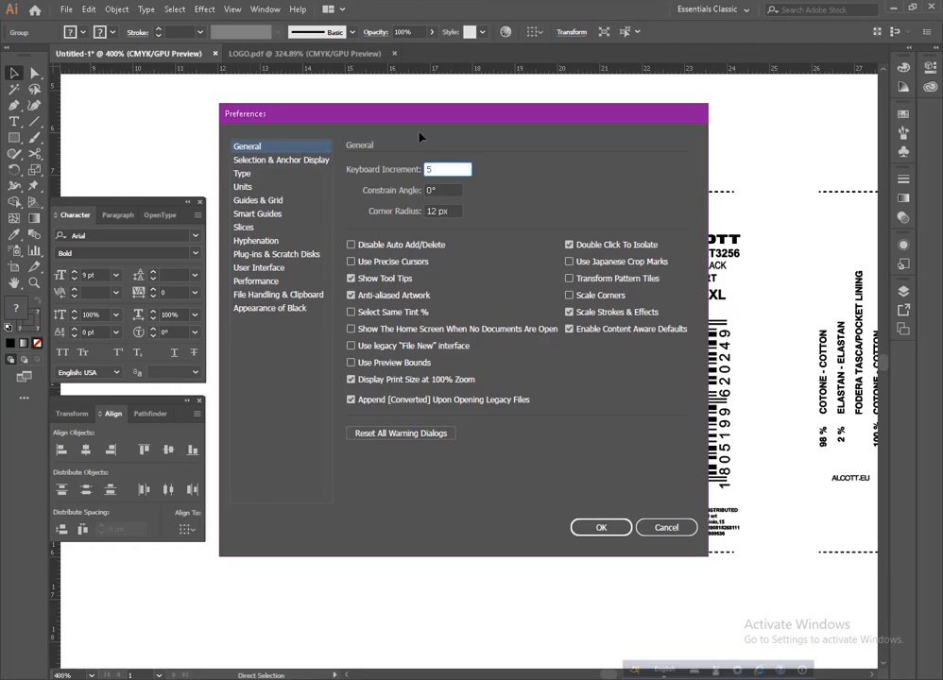
{"action": "type", "text": " MM"}
{"action": "key", "text": "Return"}
{"action": "key", "text": "Right"}
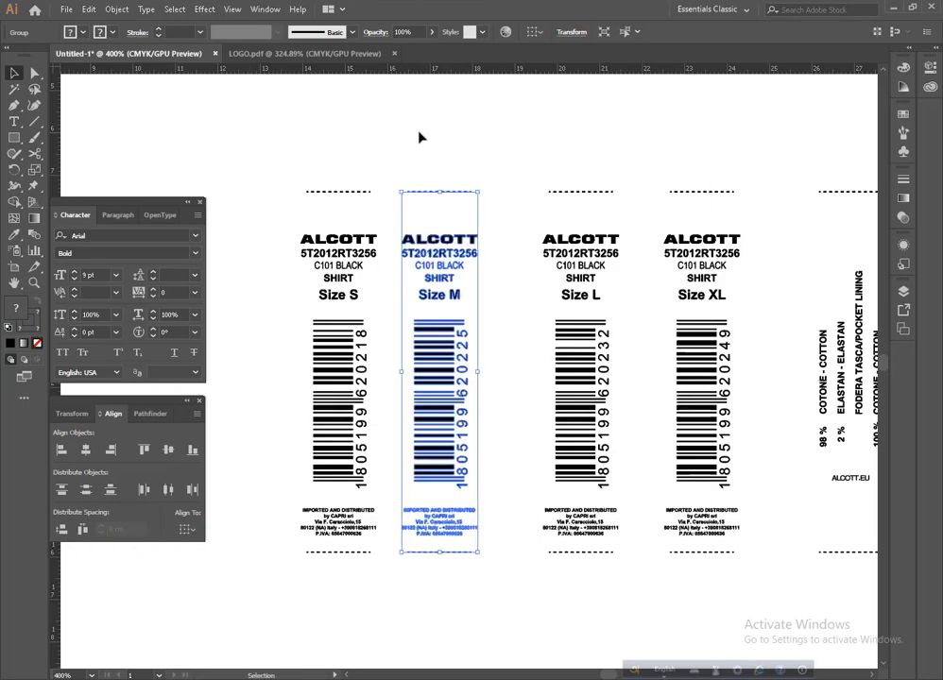
Step: Move the Size L and Size XL labels against their neighbours and space each 5 mm away
{"action": "left_click", "coordinate": [458, 145]}
{"action": "left_click_drag", "start_coordinate": [590, 253], "coordinate": [546, 254]}
{"action": "left_click_drag", "start_coordinate": [704, 269], "coordinate": [615, 269]}
{"action": "key", "text": "Right"}
Step: Move the composition label against the Size XL label and space it 5 mm away
{"action": "left_click", "coordinate": [586, 312]}
{"action": "key", "text": "ctrl+minus"}
{"action": "left_click_drag", "start_coordinate": [733, 360], "coordinate": [623, 360]}
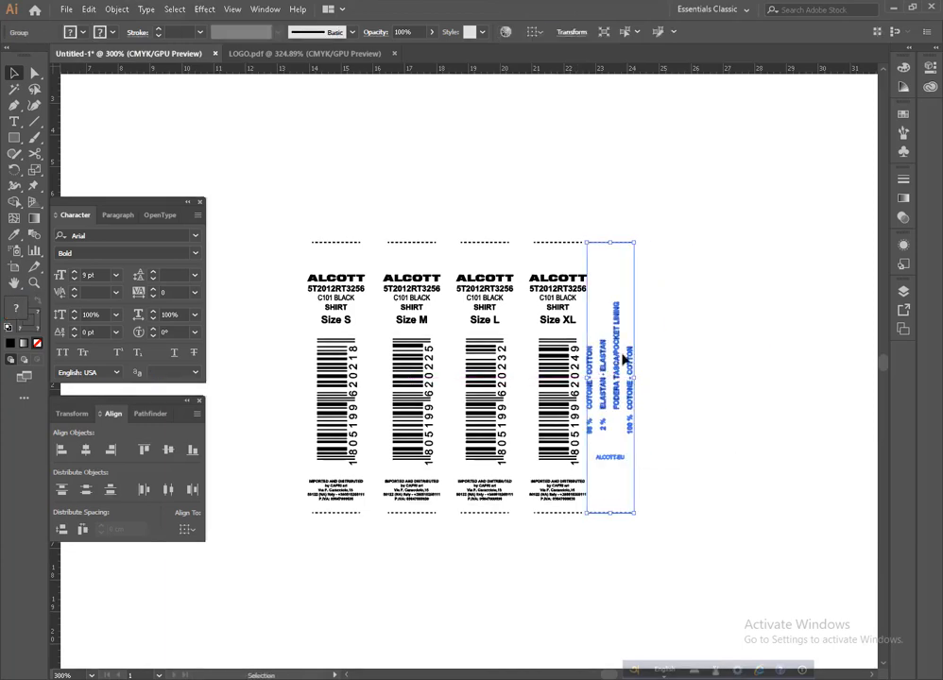
{"action": "key", "text": "Right"}
{"action": "left_click", "coordinate": [594, 370]}
{"action": "left_click_drag", "start_coordinate": [509, 387], "coordinate": [531, 368]}
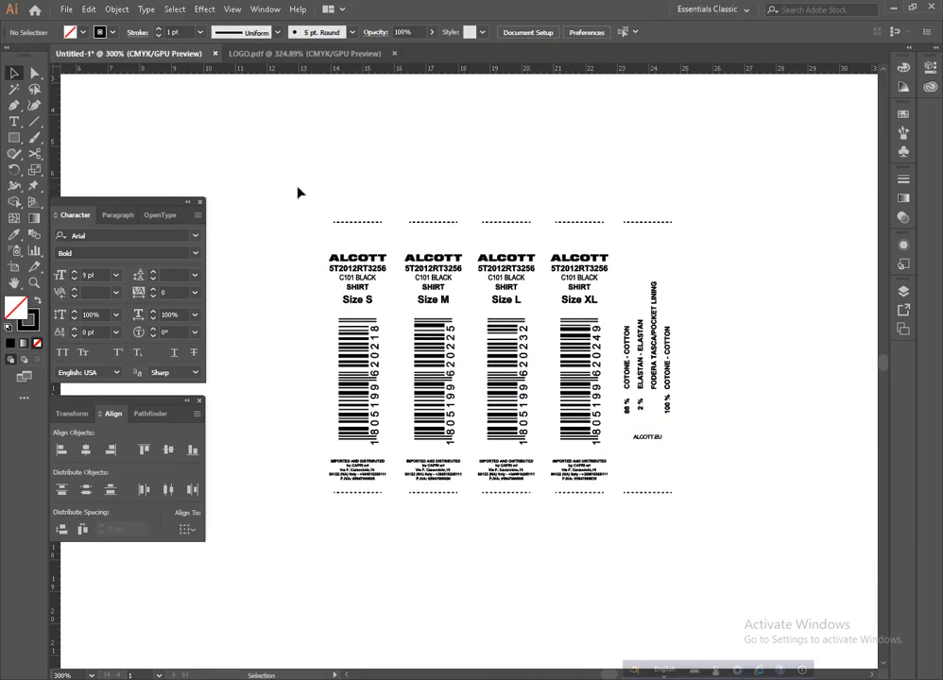
Step: Select all five labels and set their overall height to 7.5 cm without changing the width
{"action": "left_click_drag", "start_coordinate": [396, 326], "coordinate": [405, 314]}
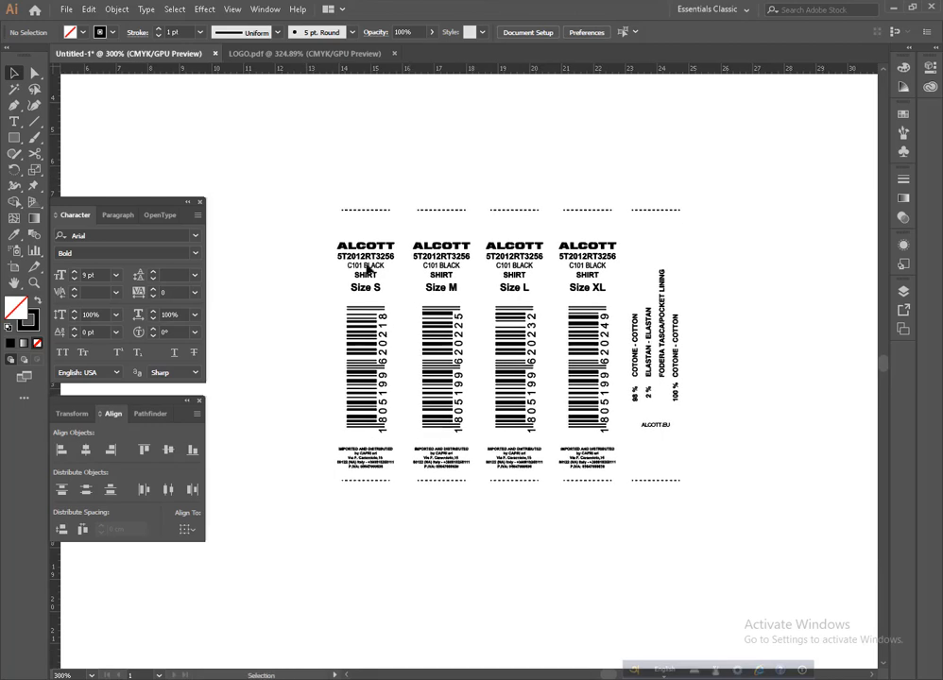
{"action": "left_click_drag", "start_coordinate": [302, 186], "coordinate": [733, 543]}
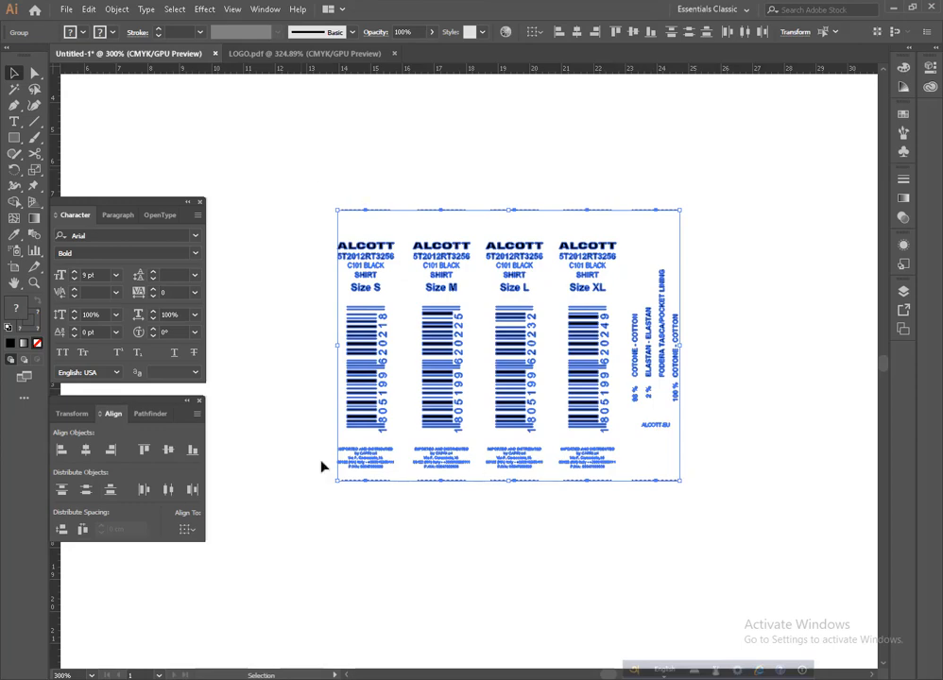
{"action": "left_click", "coordinate": [72, 414]}
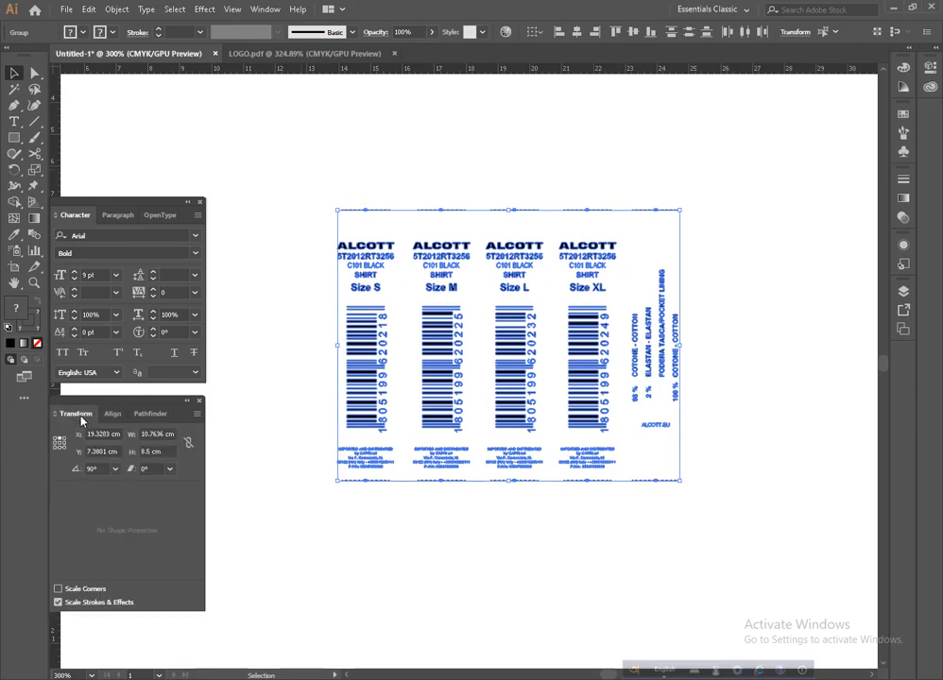
{"action": "left_click", "coordinate": [169, 452]}
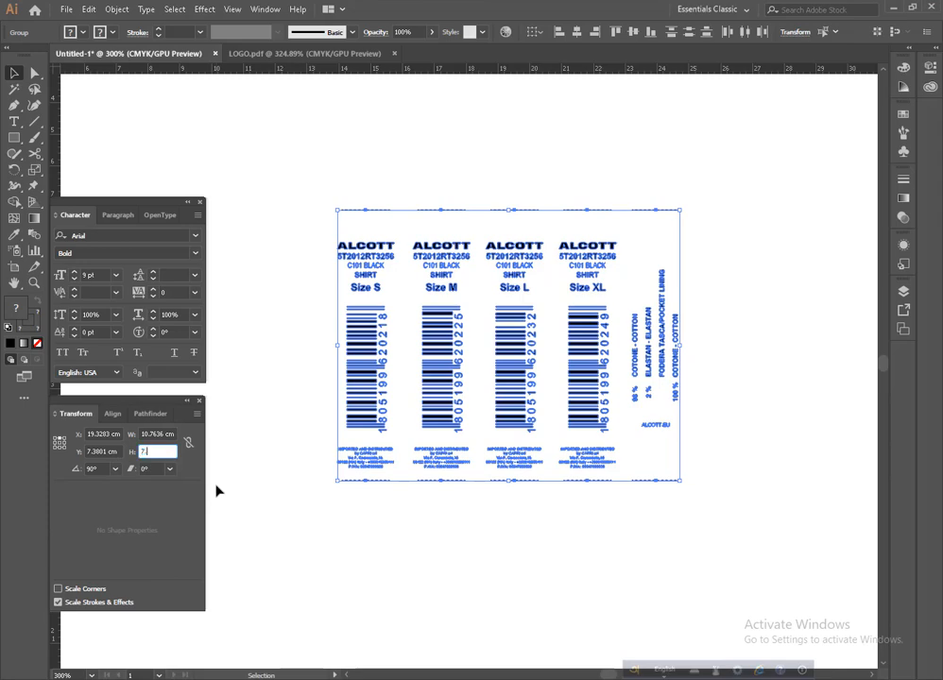
{"action": "type", "text": "7.5"}
{"action": "key", "text": "Return"}
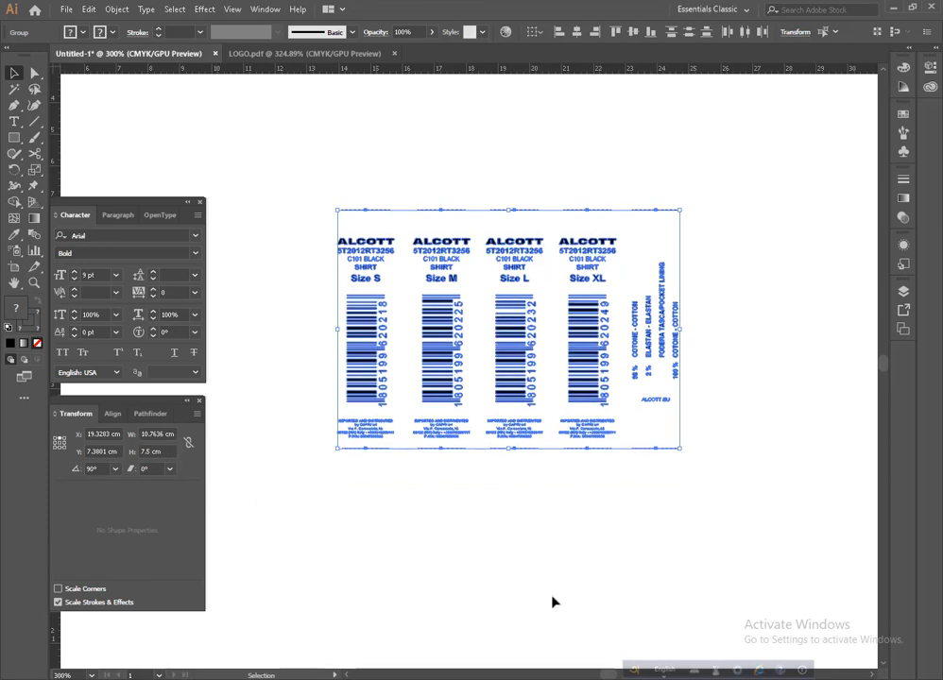
{"action": "left_click", "coordinate": [562, 535]}
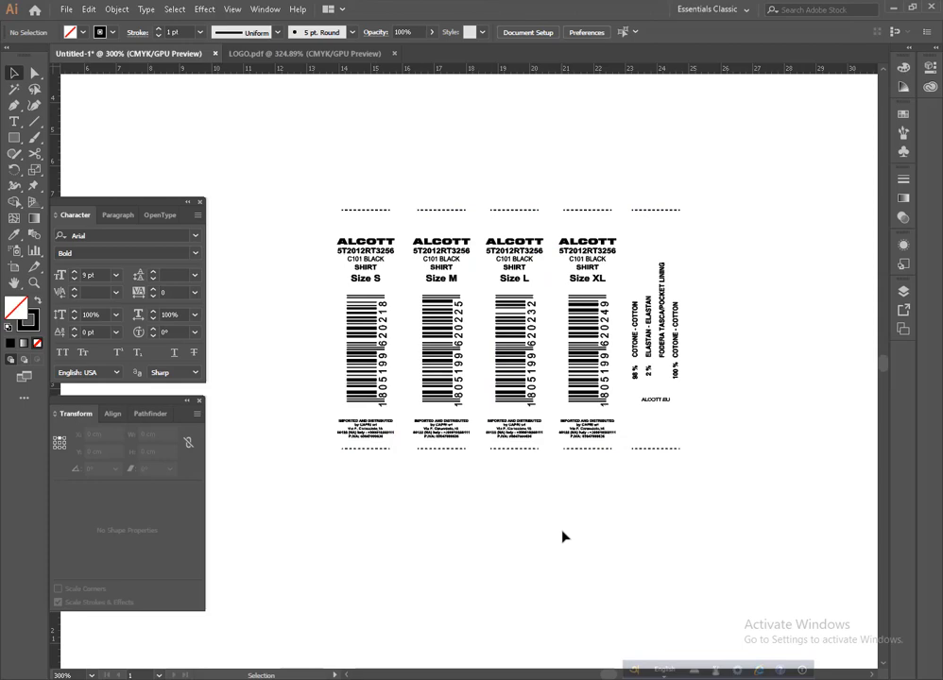
{"action": "key", "text": "space"}
{"action": "left_click_drag", "start_coordinate": [530, 502], "coordinate": [516, 495]}
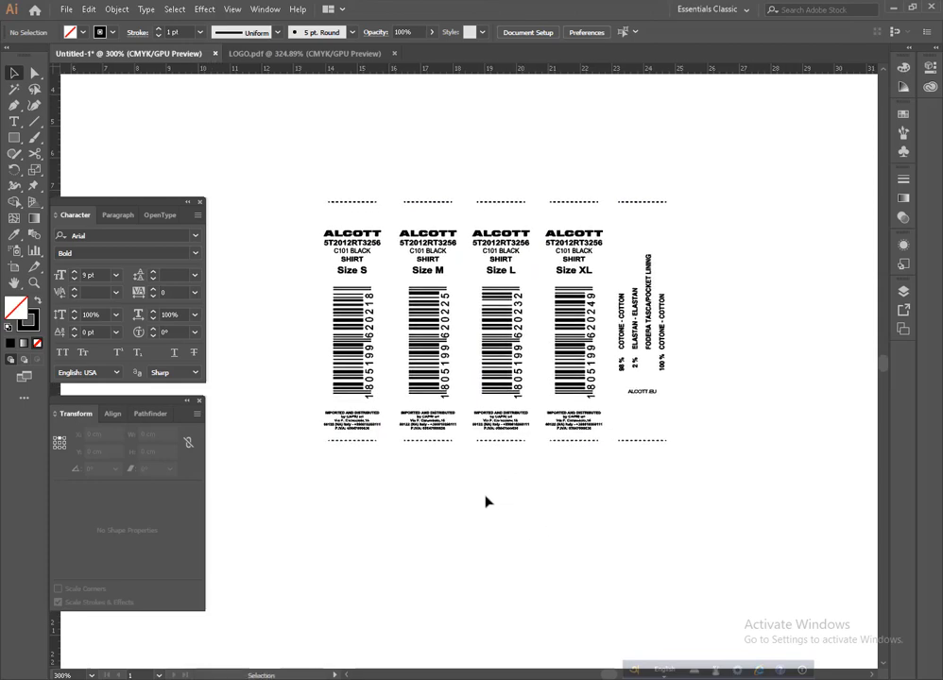
Step: Review the row of four size labels and the composition label, checking their spacing, alignment, barcodes and dashed end lines
{"action": "key", "text": "space"}
{"action": "left_click_drag", "start_coordinate": [533, 504], "coordinate": [527, 464]}
{"action": "left_click_drag", "start_coordinate": [498, 320], "coordinate": [508, 372]}
{"action": "left_click_drag", "start_coordinate": [541, 438], "coordinate": [535, 411]}
{"action": "left_click", "coordinate": [481, 382], "text": "ctrl+alt"}
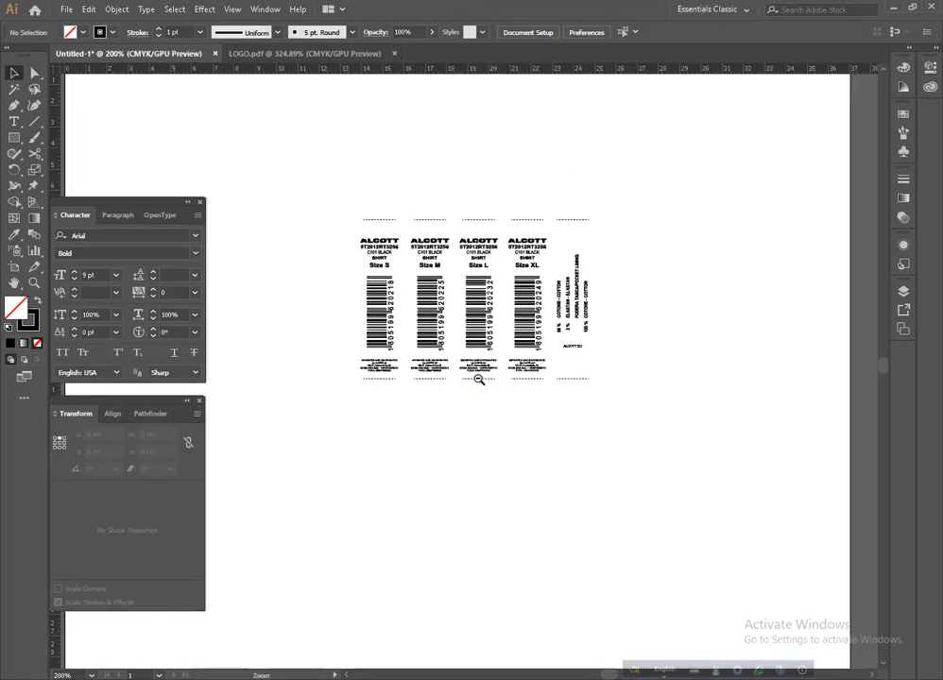
{"action": "left_click", "coordinate": [479, 379], "text": "ctrl"}
{"action": "left_click", "coordinate": [441, 387], "text": "ctrl"}
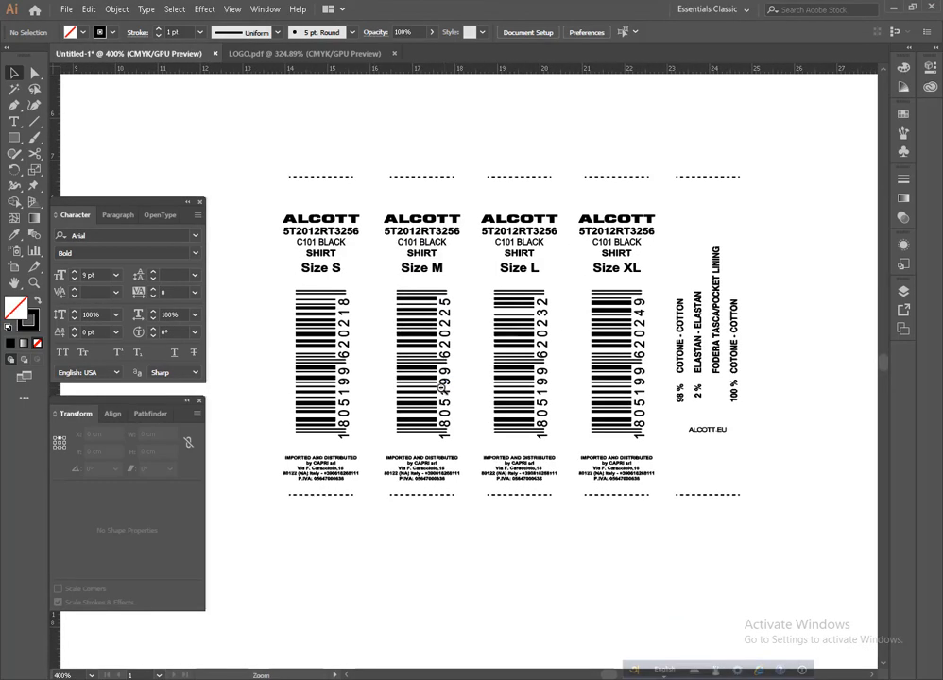
{"action": "left_click", "coordinate": [441, 387], "text": "ctrl+alt"}
{"action": "left_click_drag", "start_coordinate": [482, 395], "coordinate": [454, 427]}
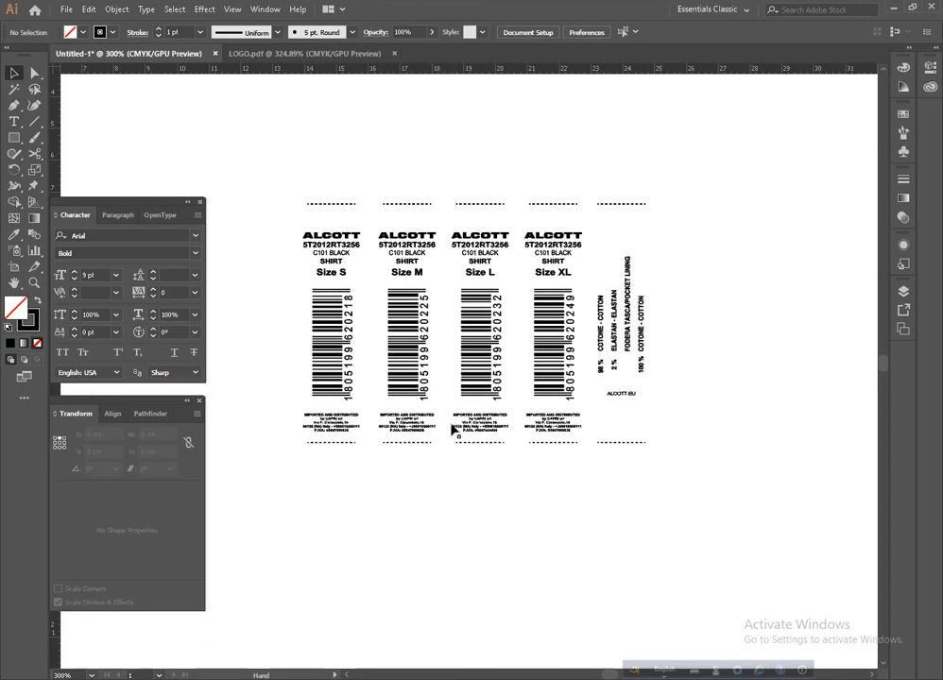
{"action": "left_click_drag", "start_coordinate": [432, 366], "coordinate": [375, 389]}
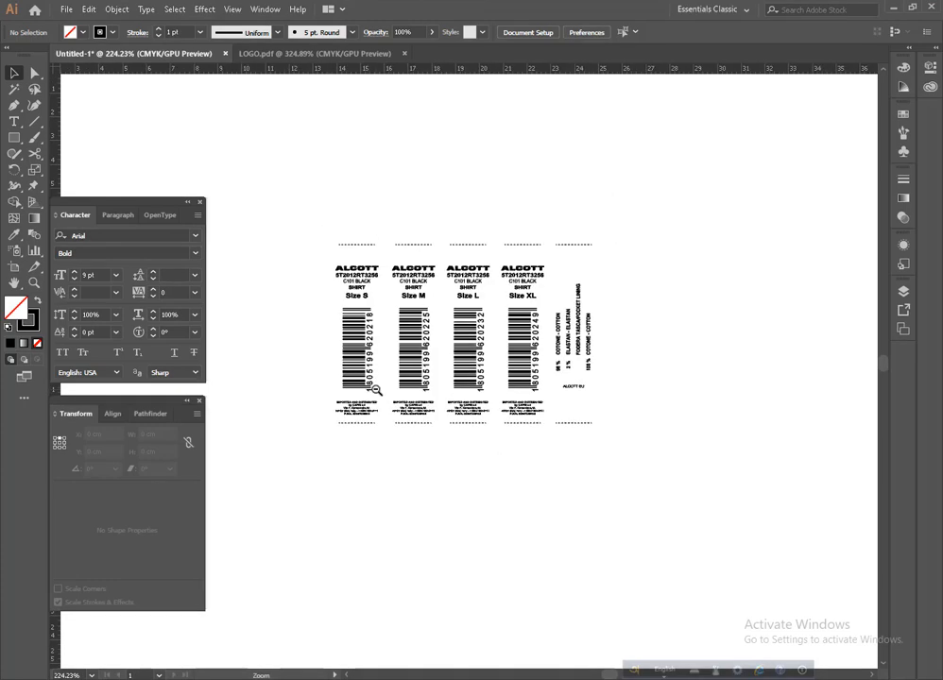
{"action": "left_click_drag", "start_coordinate": [403, 340], "coordinate": [458, 361]}
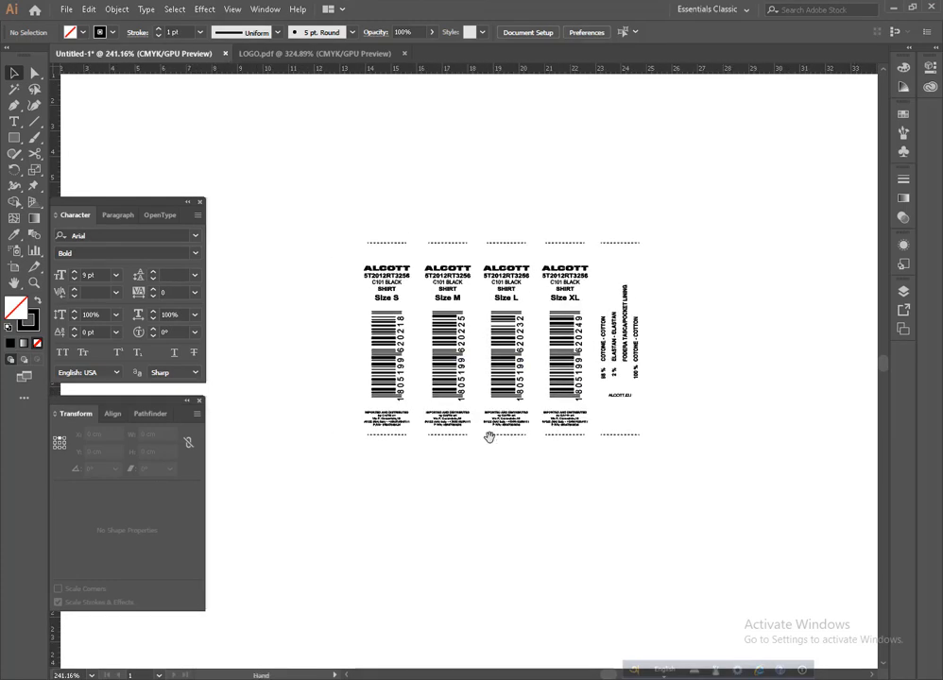
{"action": "left_click_drag", "start_coordinate": [489, 435], "coordinate": [461, 383]}
{"action": "left_click_drag", "start_coordinate": [456, 281], "coordinate": [486, 315]}
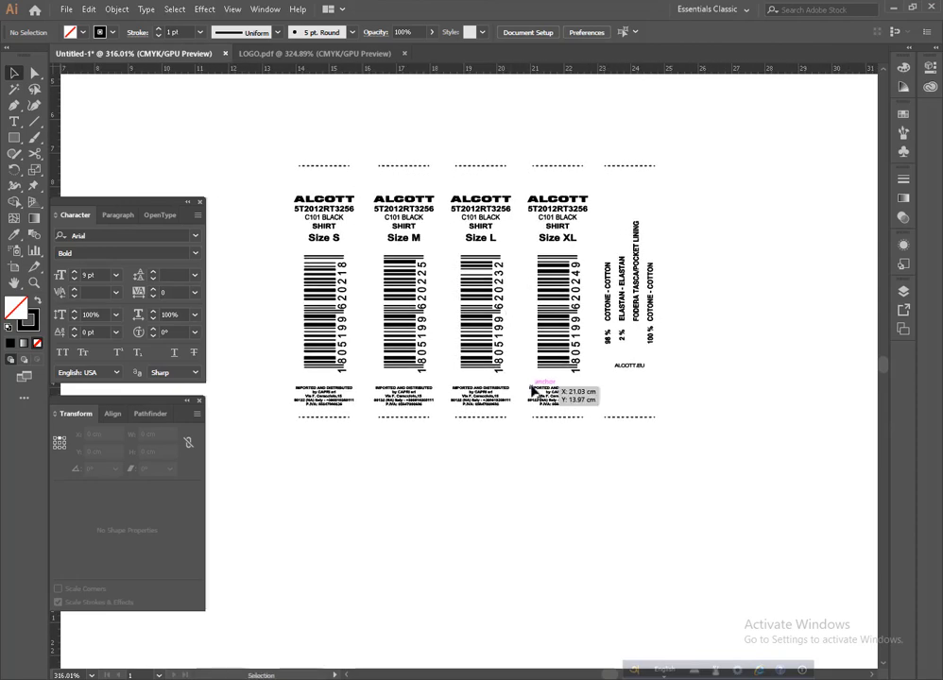
{"action": "scroll", "coordinate": [519, 359], "scroll_direction": "up", "scroll_amount": 1}
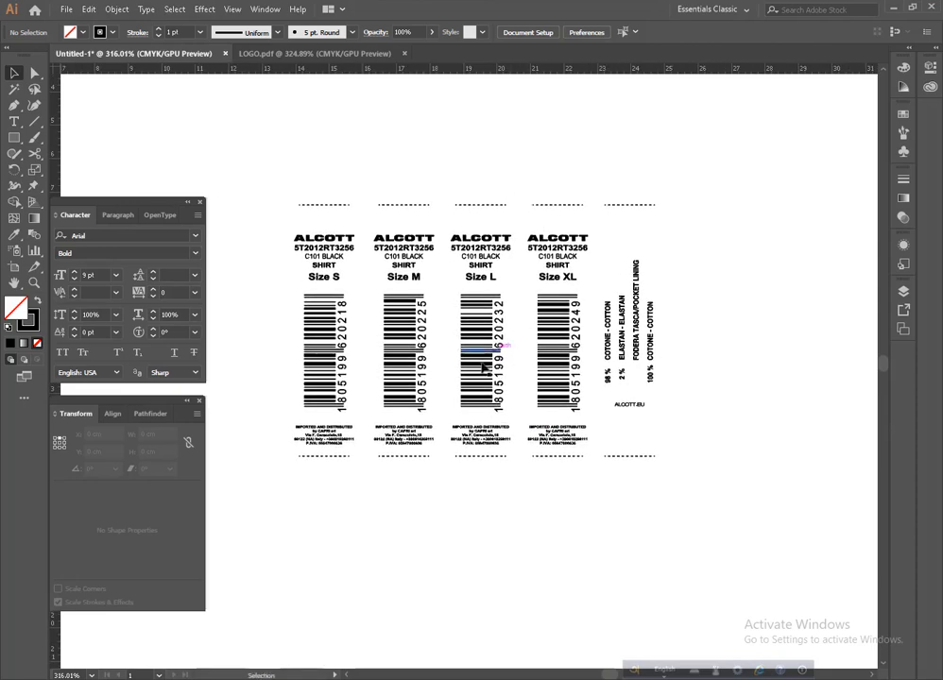
{"action": "left_click_drag", "start_coordinate": [483, 388], "coordinate": [486, 360]}
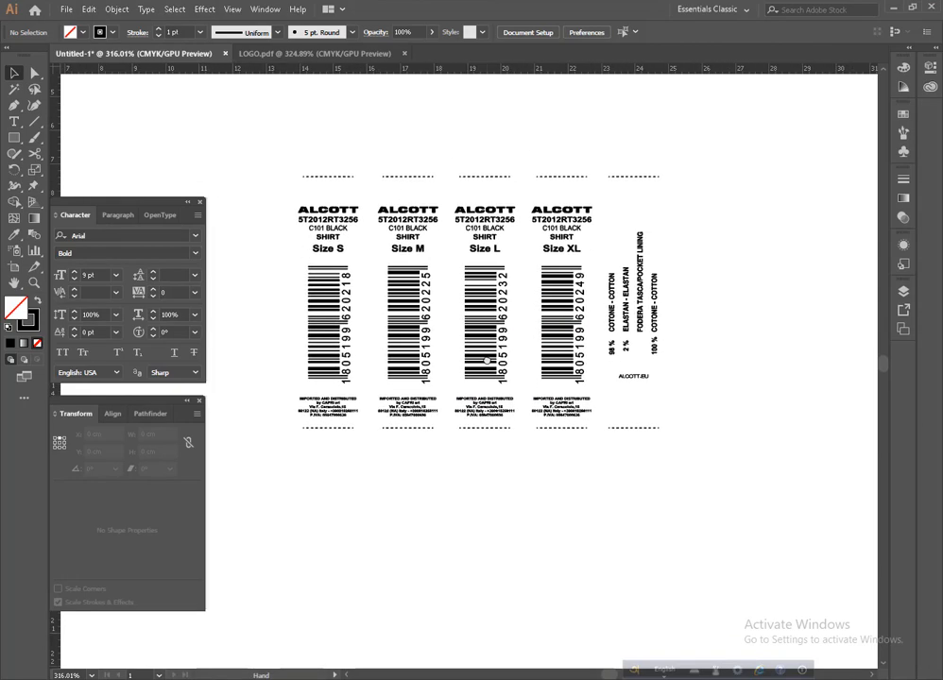
{"action": "left_click_drag", "start_coordinate": [437, 269], "coordinate": [429, 313]}
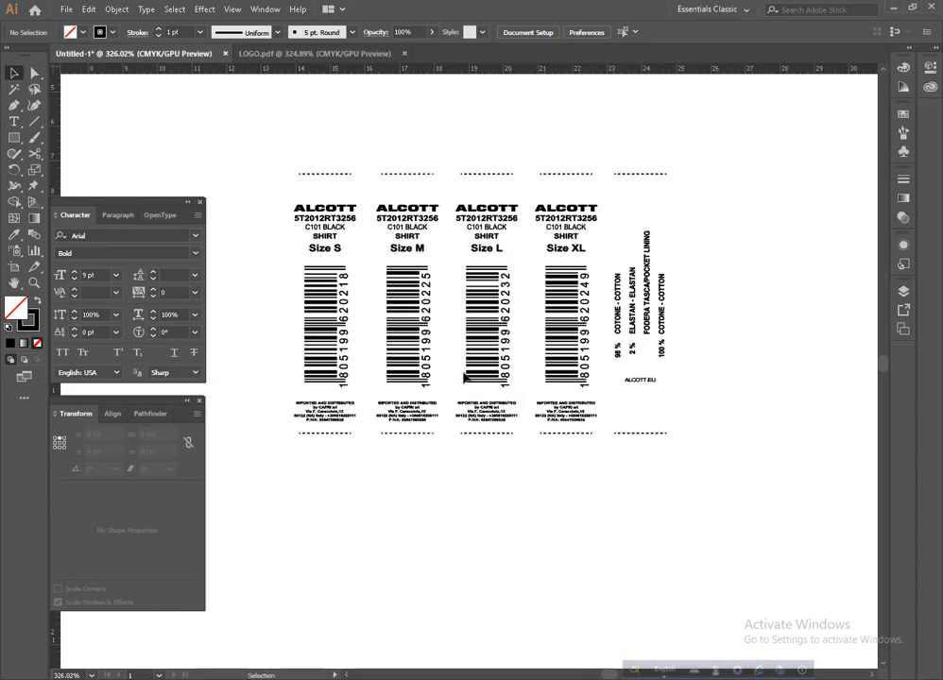
{"action": "key", "text": "space"}
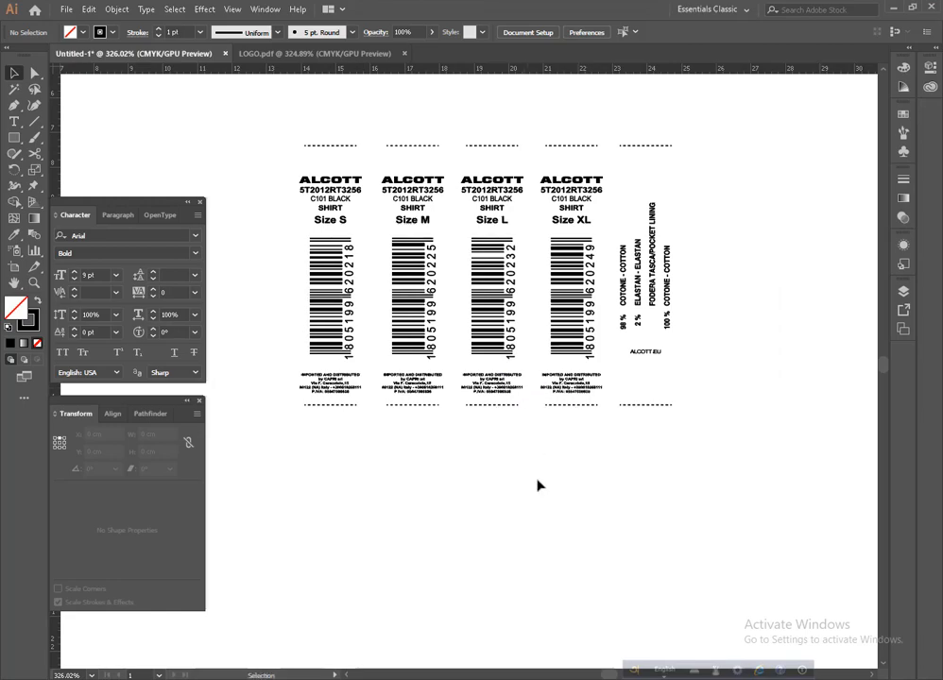
{"action": "scroll", "coordinate": [427, 290], "scroll_direction": "down", "scroll_amount": 2}
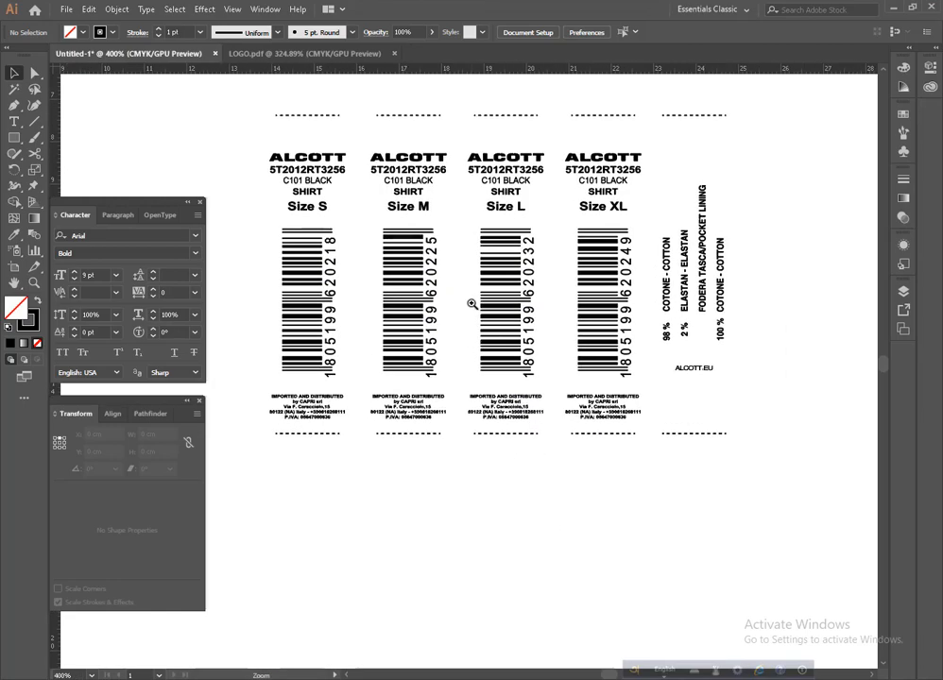